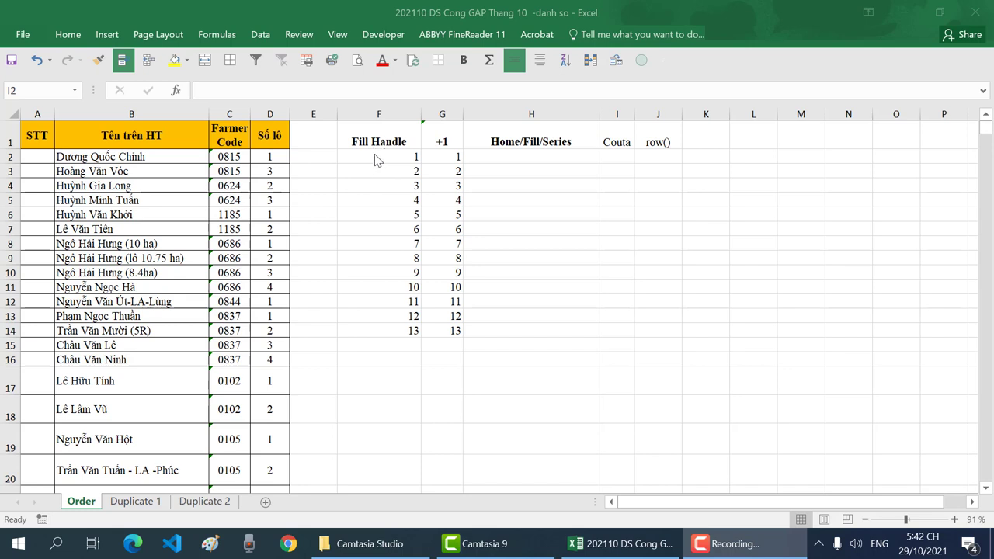
Enter 1 in A2 and fill it down the STT column as a 1, 2, 3 series
{"action": "left_click", "coordinate": [38, 153]}
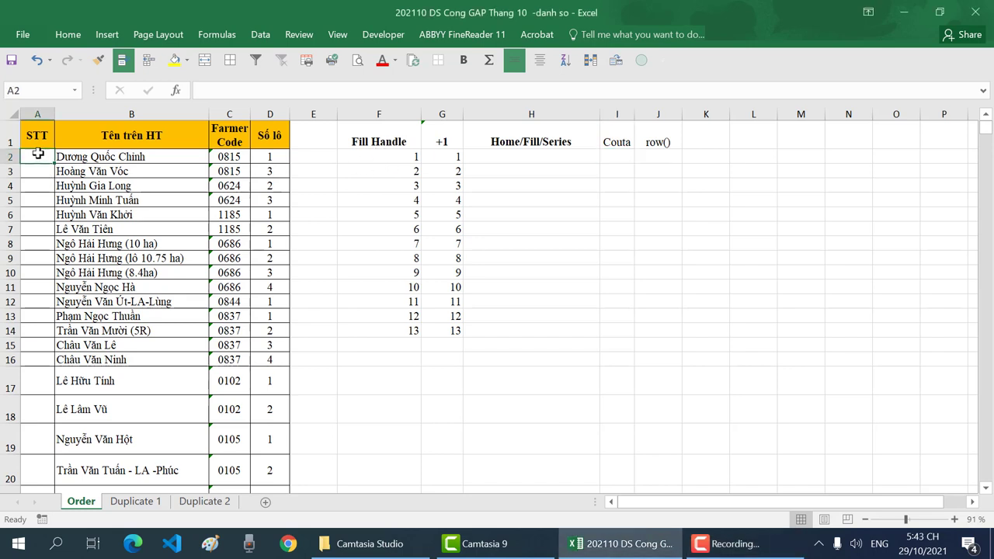
{"action": "type", "text": "1"}
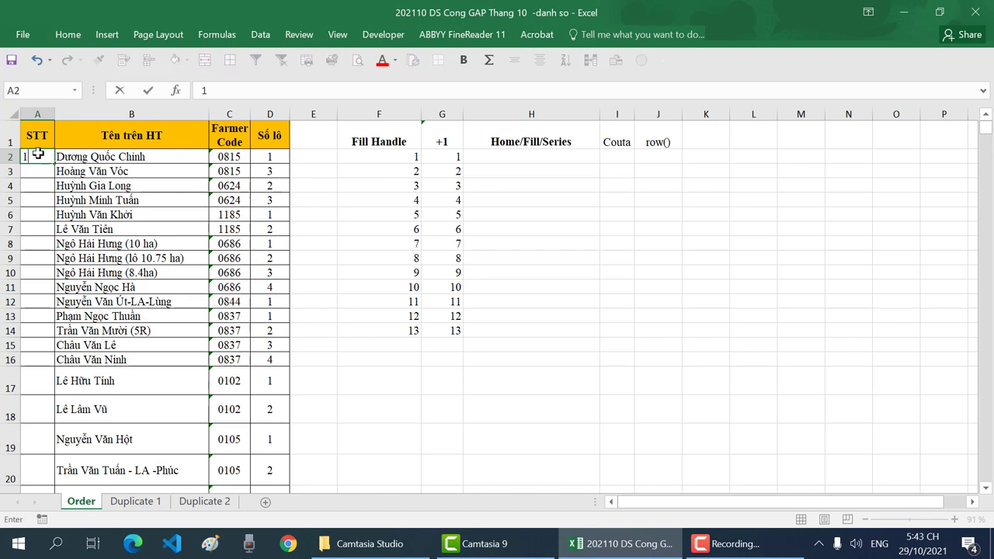
{"action": "key", "text": "Escape"}
{"action": "left_click", "coordinate": [56, 200]}
{"action": "left_click", "coordinate": [51, 157]}
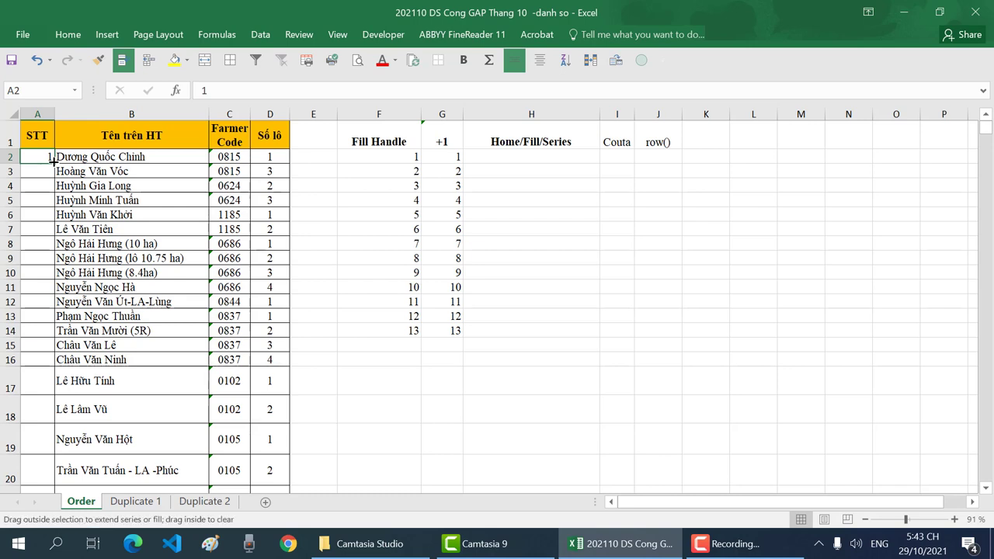
{"action": "double_click", "coordinate": [54, 163]}
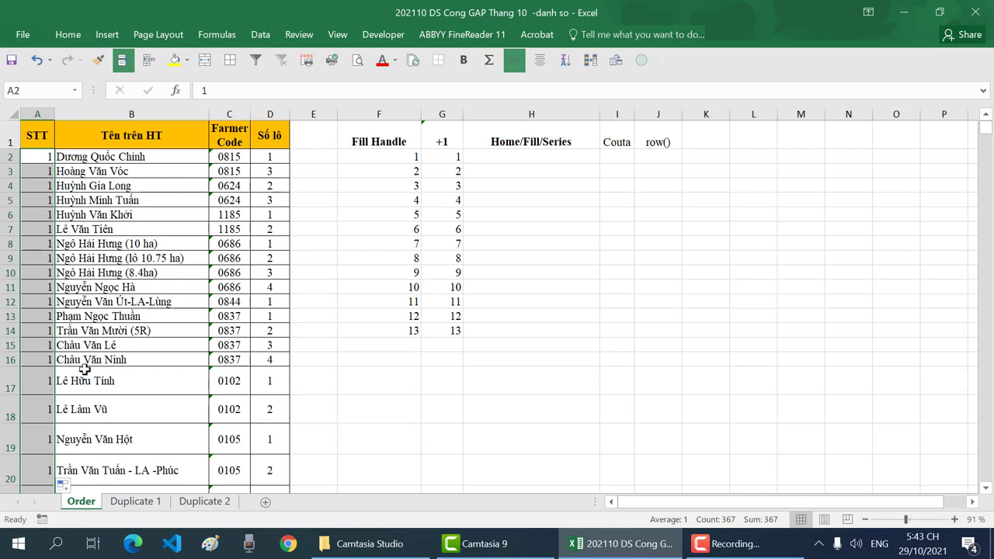
{"action": "left_click", "coordinate": [65, 485]}
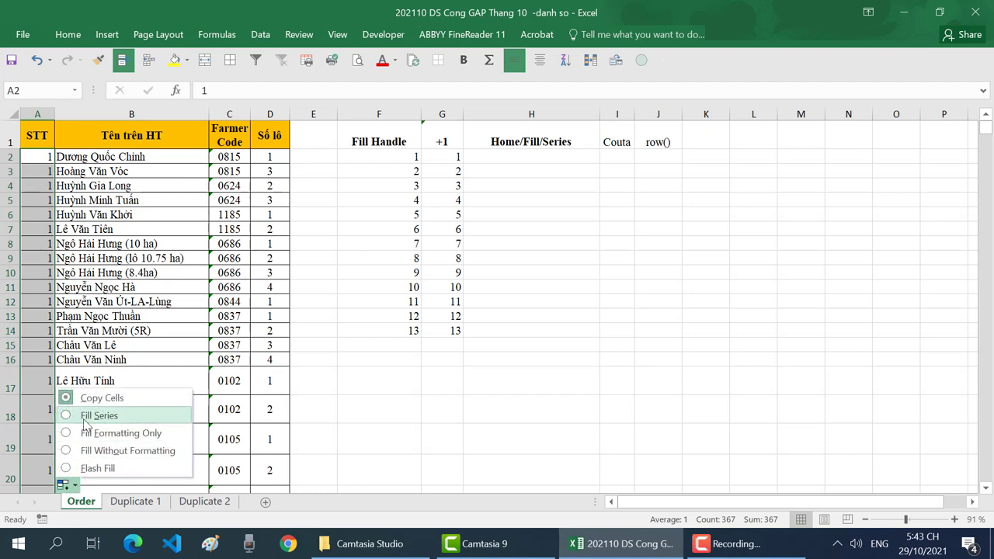
{"action": "left_click", "coordinate": [86, 413]}
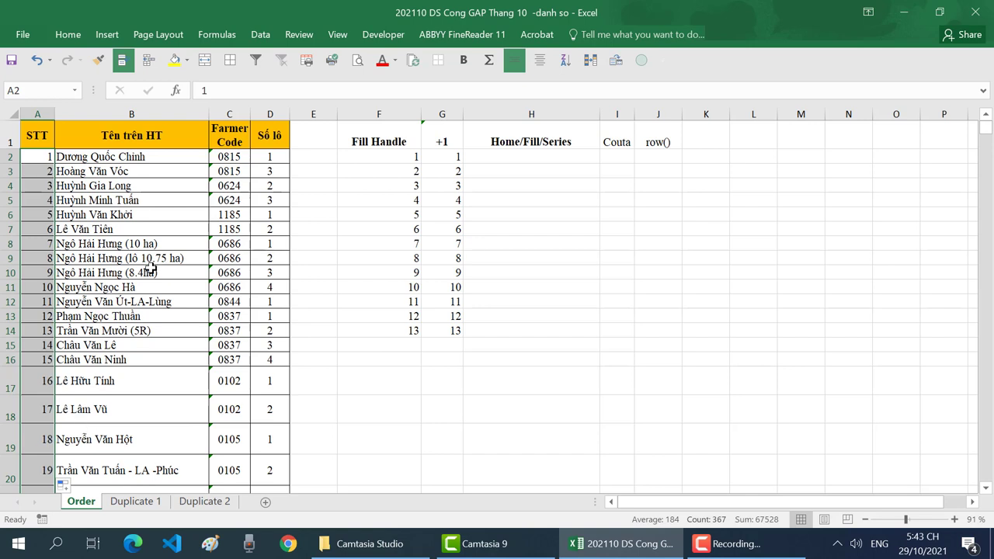
Clear the filled STT numbers from column A
{"action": "left_click", "coordinate": [45, 157]}
{"action": "left_click_drag", "start_coordinate": [44, 157], "coordinate": [39, 140]}
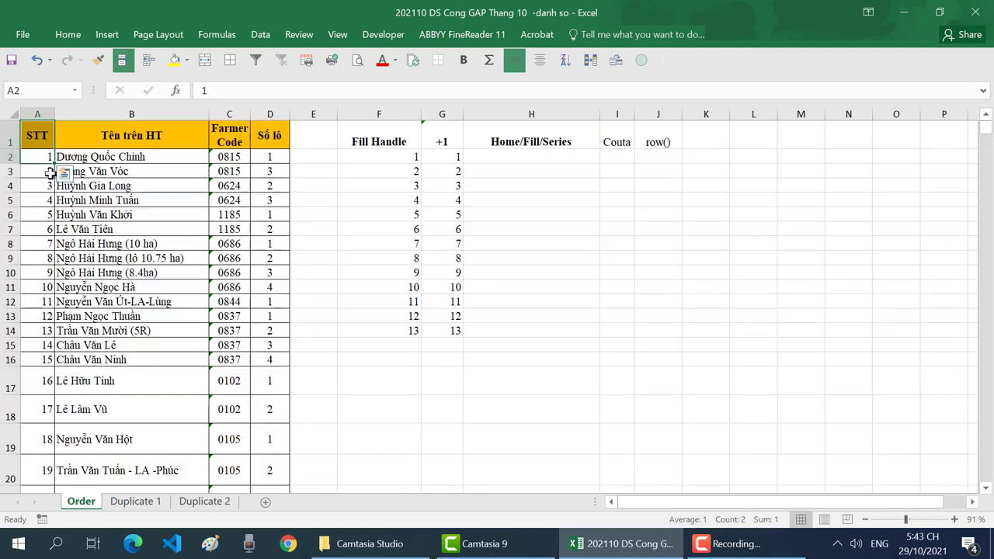
{"action": "left_click", "coordinate": [43, 156]}
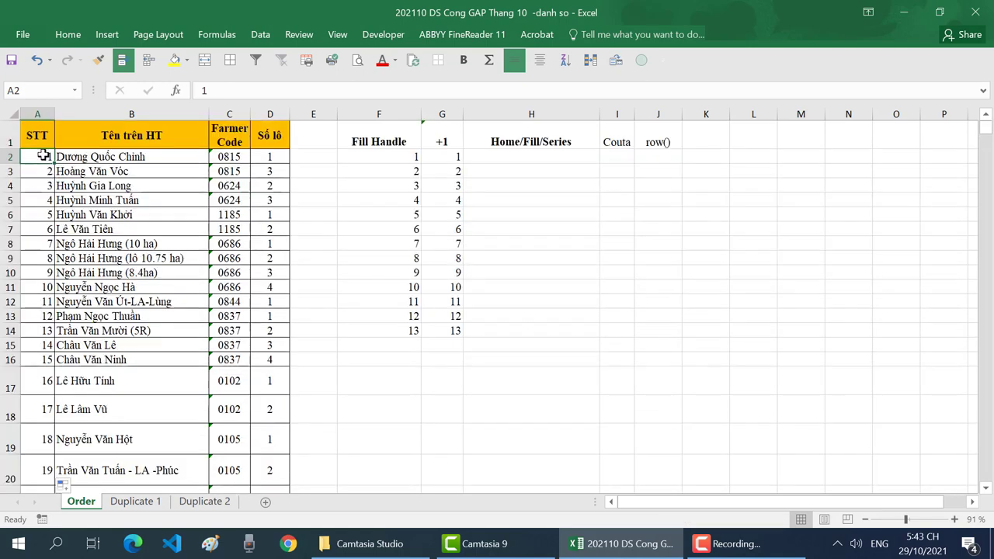
{"action": "key", "text": "ctrl+shift+Down"}
{"action": "key", "text": "Delete"}
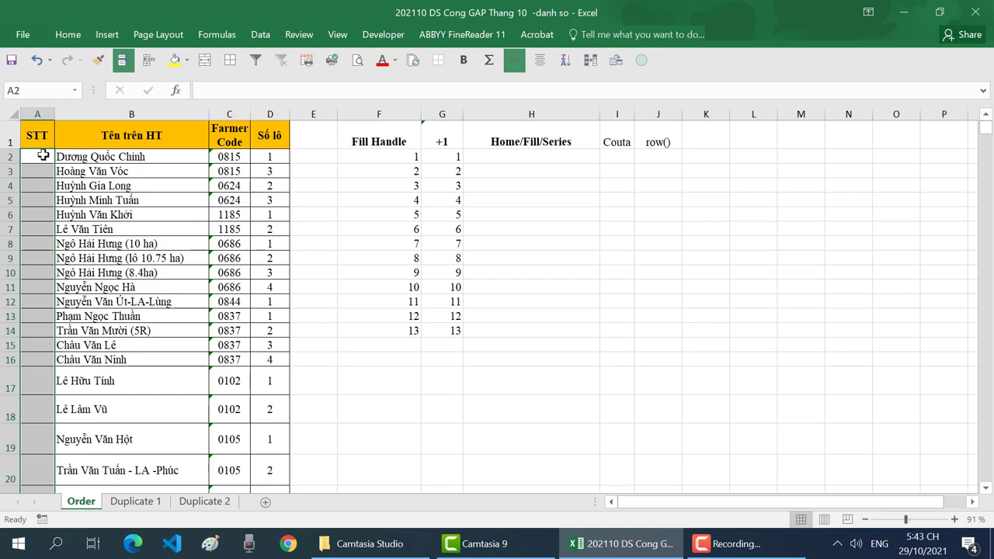
Number the STT column with 1 in A2 and an =A2+1 formula copied down from A3
{"action": "left_click", "coordinate": [44, 156]}
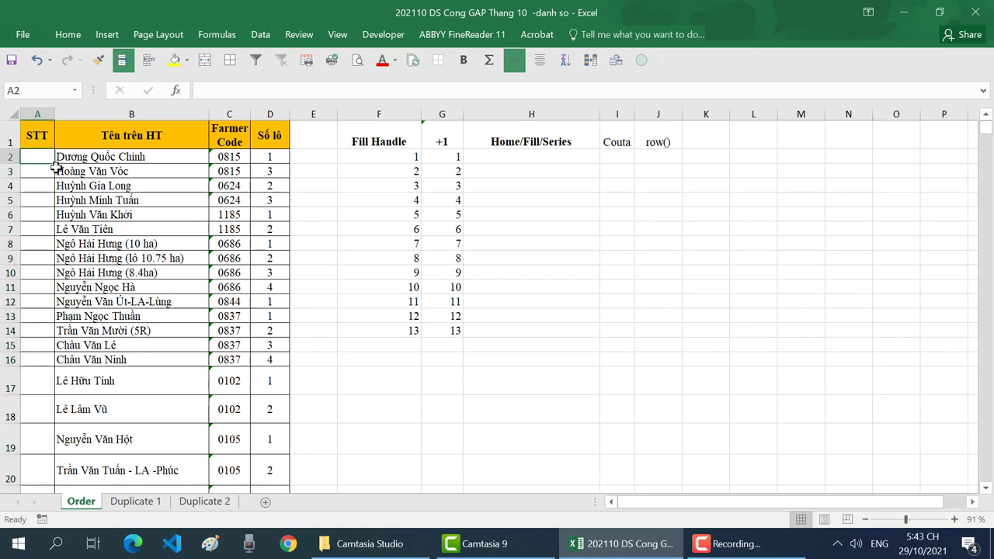
{"action": "type", "text": "1"}
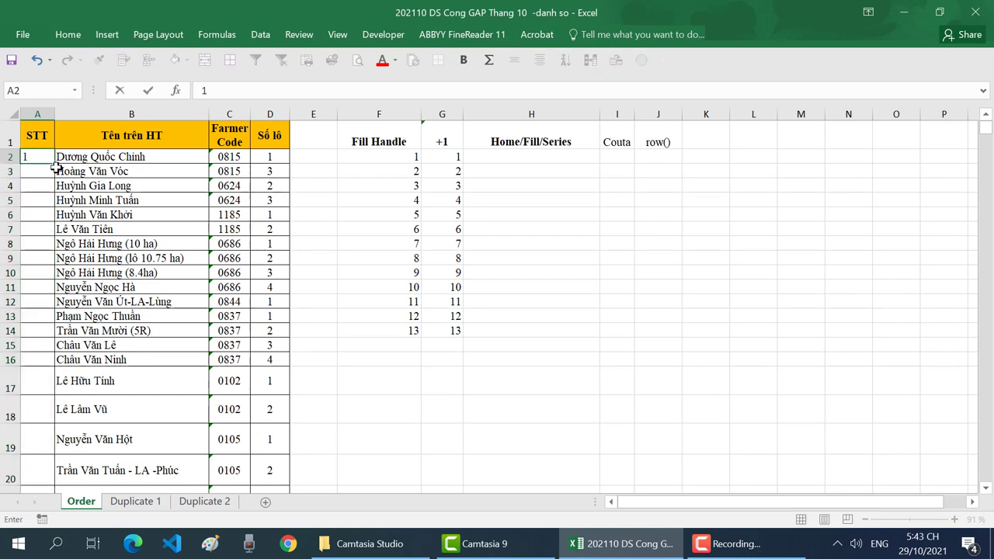
{"action": "key", "text": "Return"}
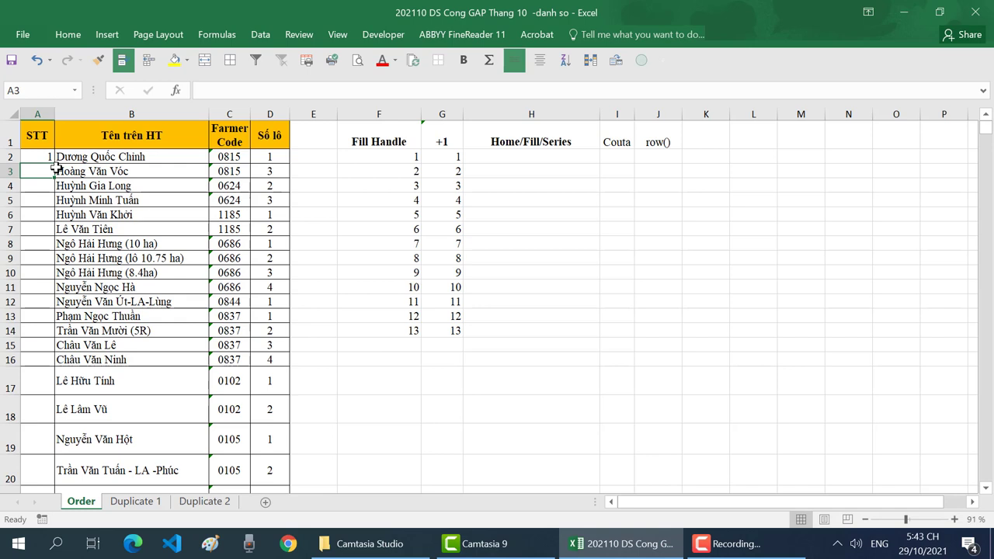
{"action": "type", "text": "="}
{"action": "left_click", "coordinate": [38, 157]}
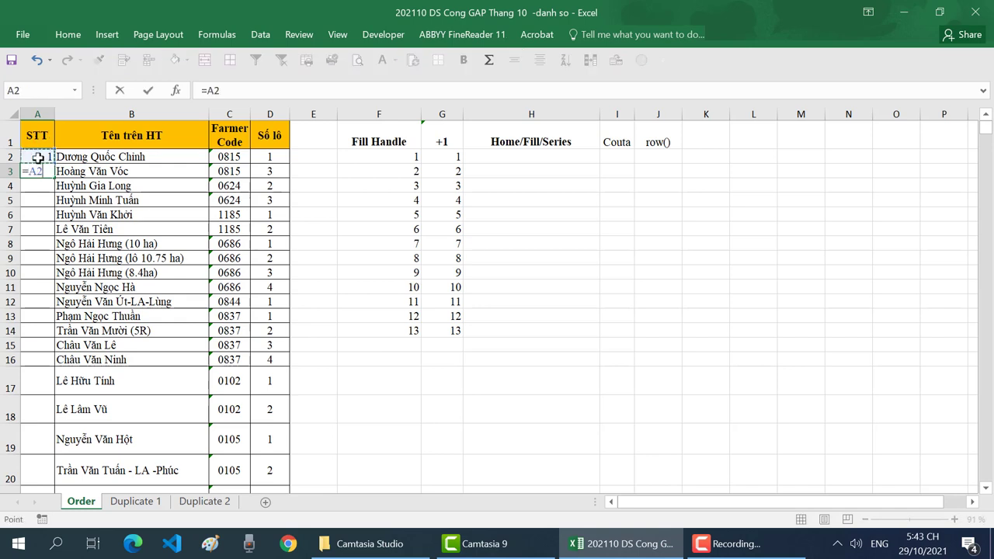
{"action": "type", "text": "+1"}
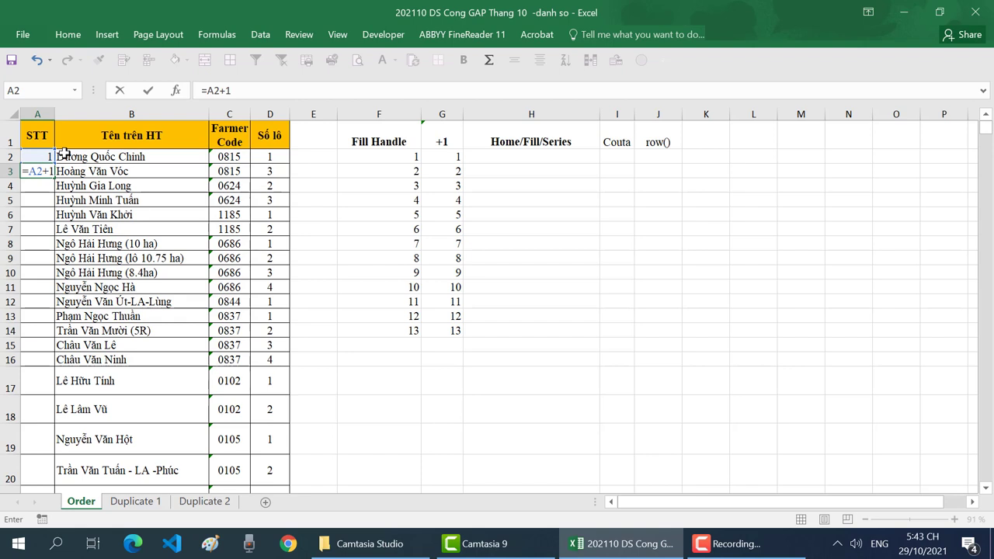
{"action": "key", "text": "Return"}
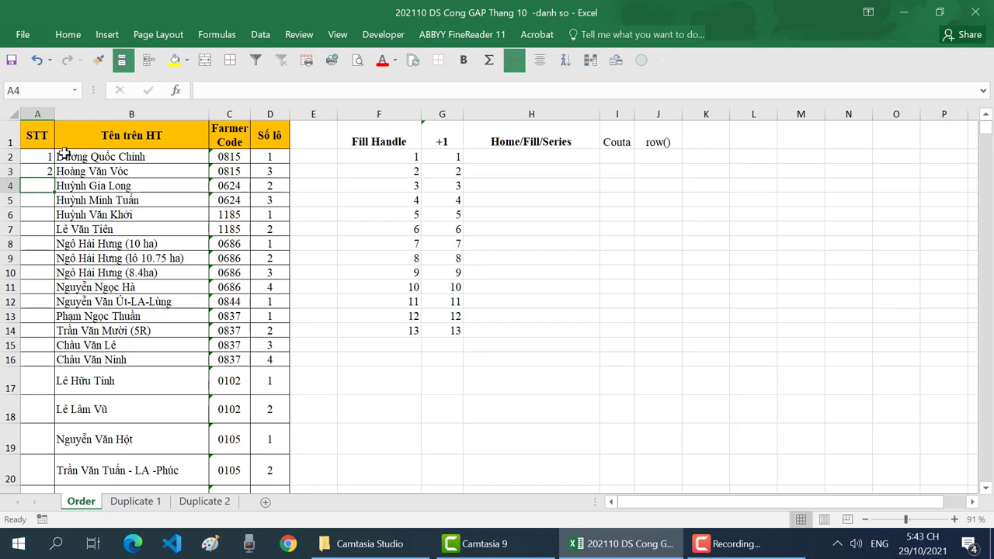
{"action": "left_click", "coordinate": [43, 171]}
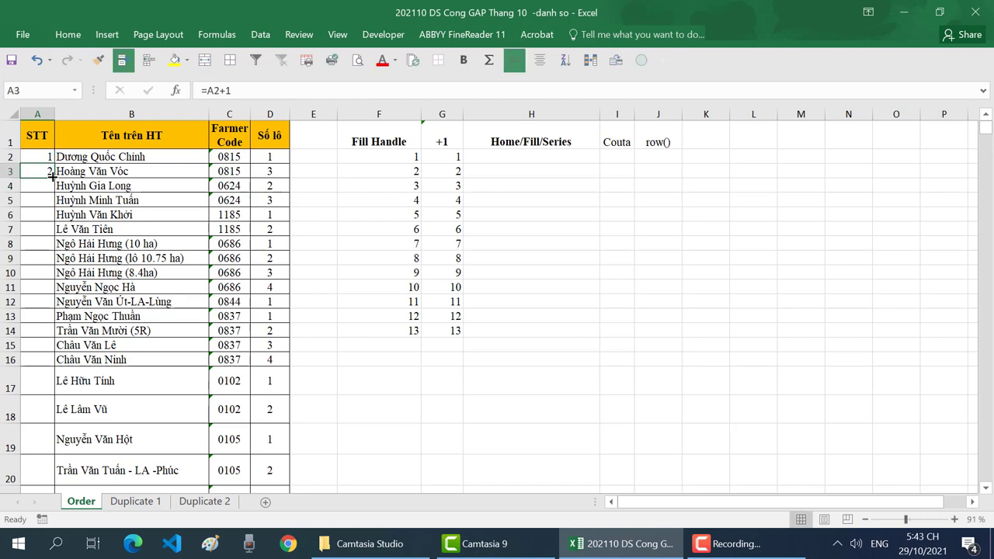
{"action": "double_click", "coordinate": [52, 176]}
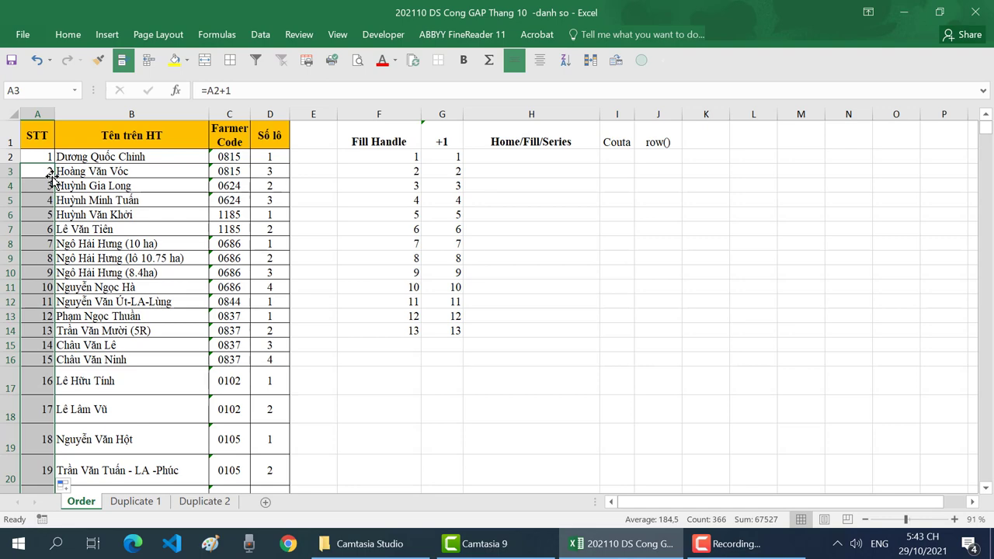
Clear the formula-based STT numbers again, leaving A2 selected
{"action": "left_click", "coordinate": [47, 157]}
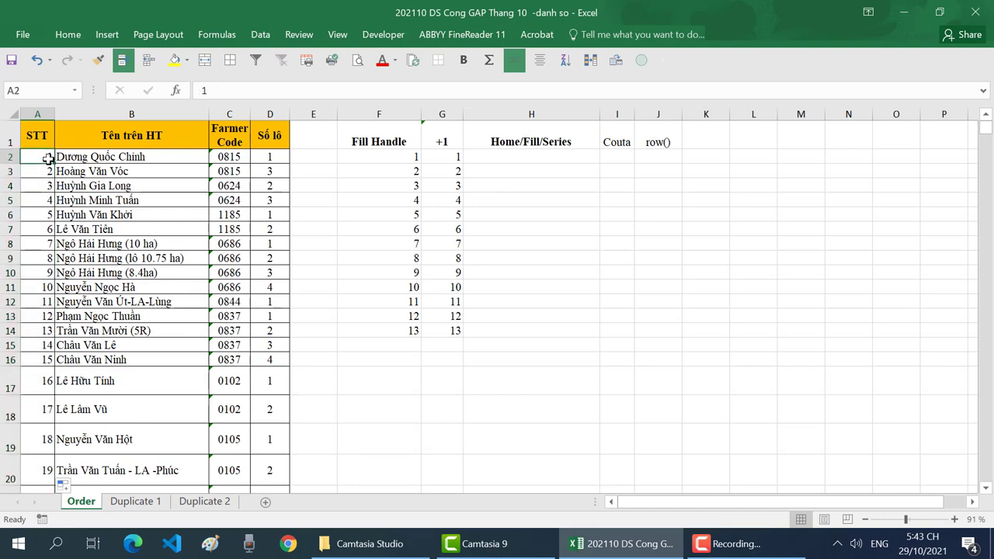
{"action": "key", "text": "ctrl+shift+Down"}
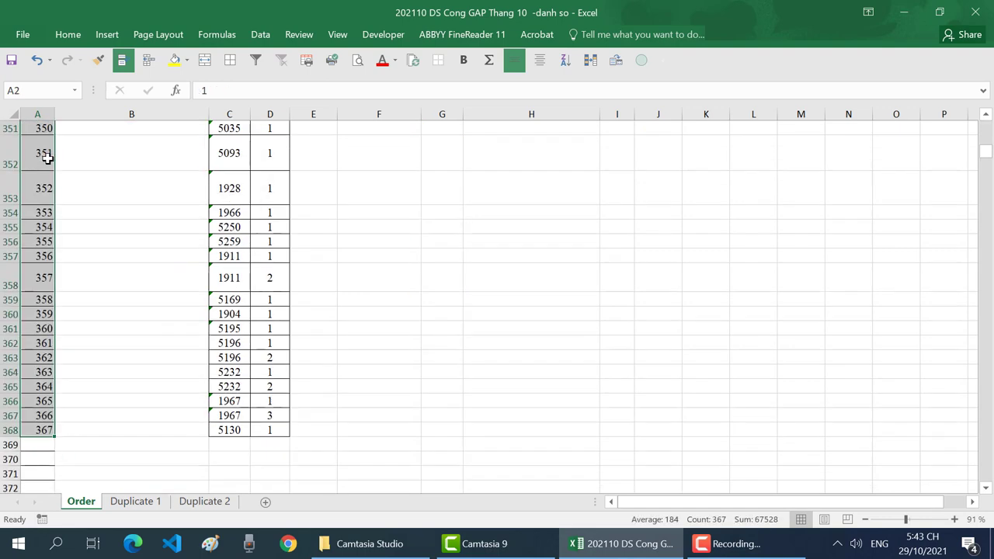
{"action": "key", "text": "Delete"}
{"action": "key", "text": "ctrl+BackSpace"}
{"action": "left_click", "coordinate": [47, 157]}
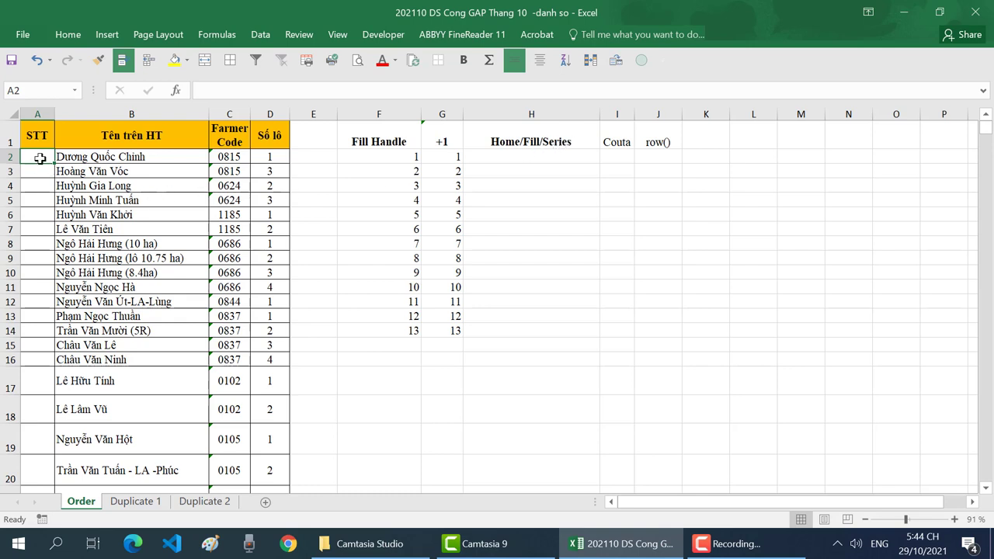
Enter 1 in A2 and use Fill Series down the column up to 1000
{"action": "type", "text": "1"}
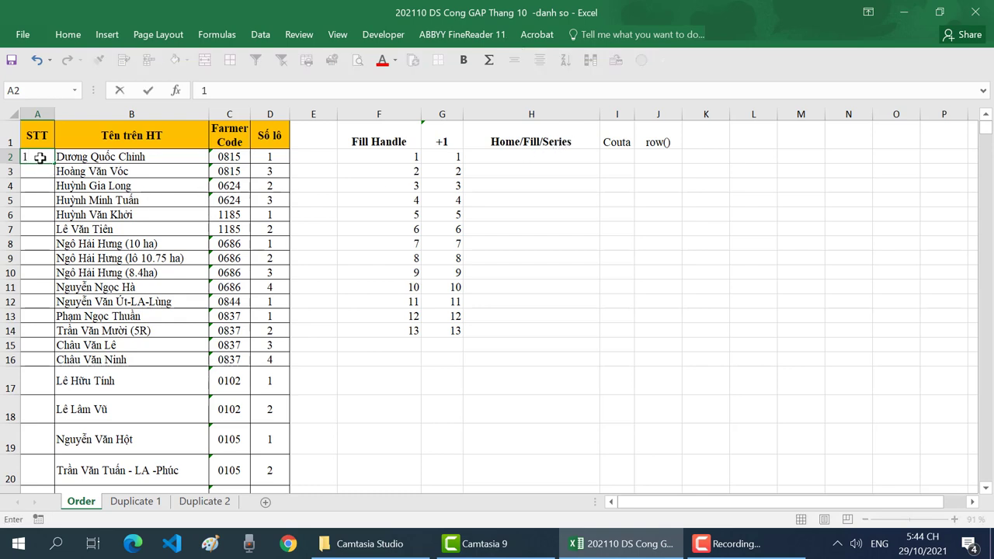
{"action": "key", "text": "Return"}
{"action": "left_click", "coordinate": [40, 158]}
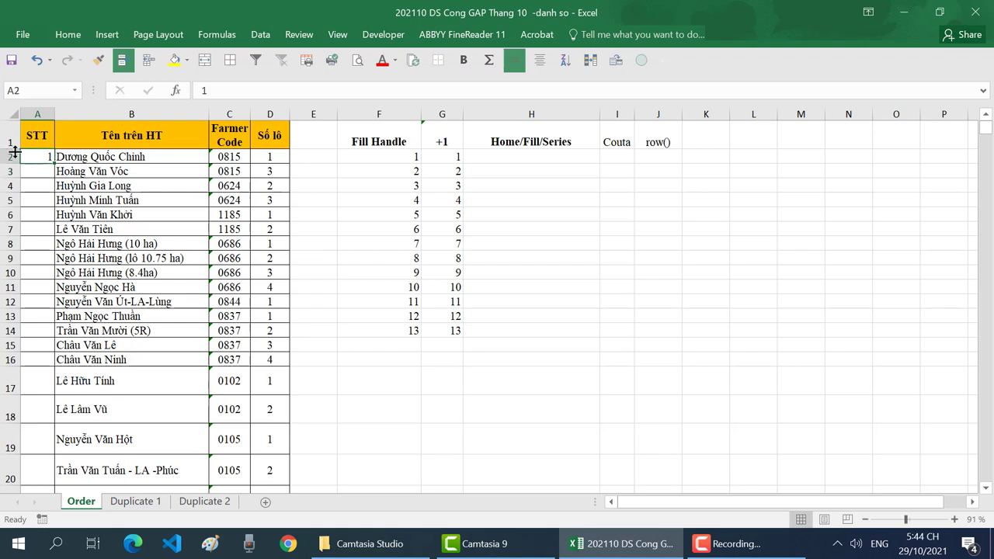
{"action": "left_click", "coordinate": [69, 39]}
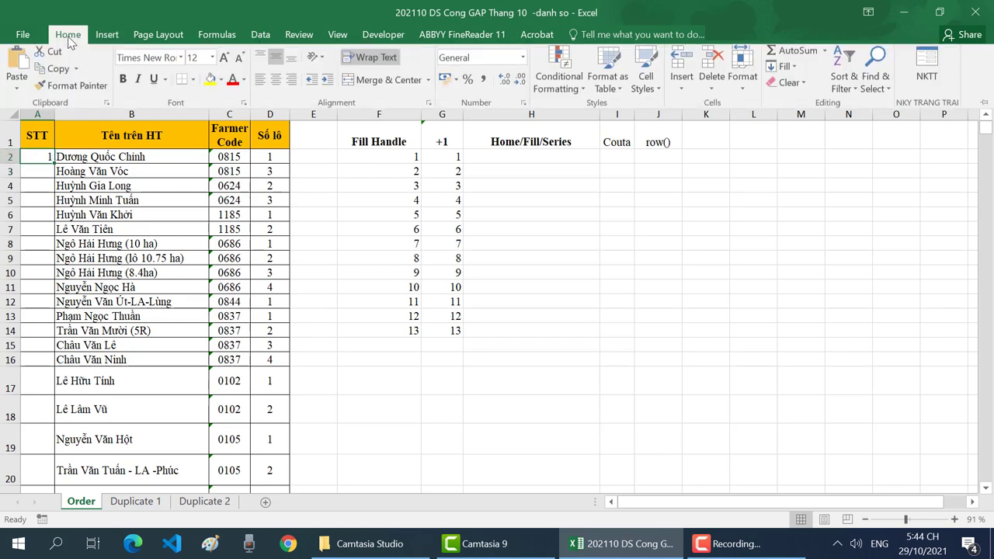
{"action": "left_click", "coordinate": [789, 68]}
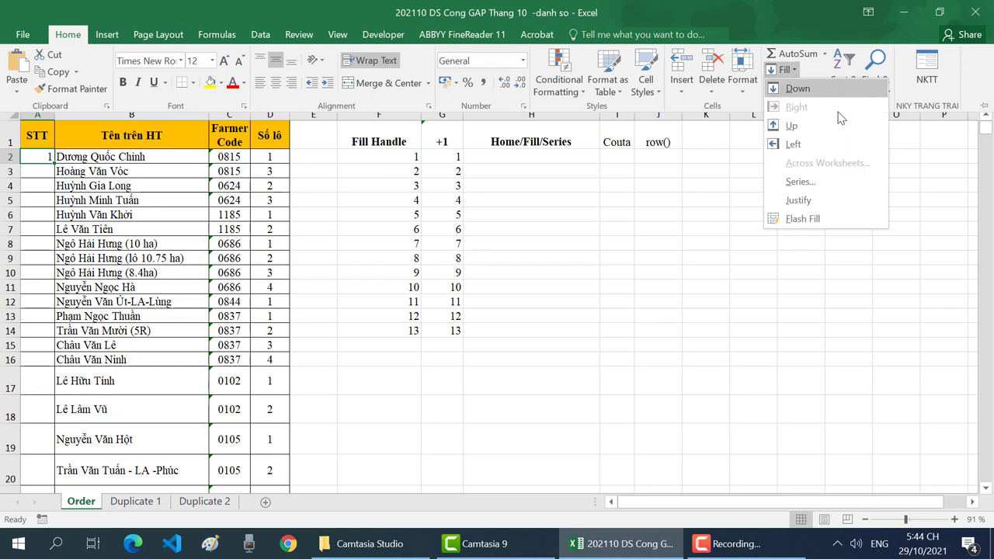
{"action": "left_click", "coordinate": [800, 181]}
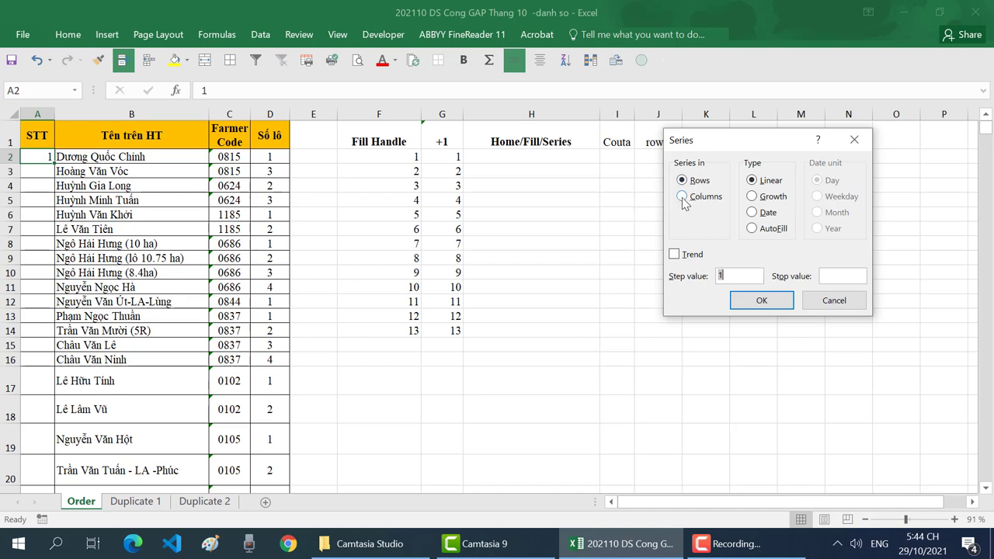
{"action": "left_click", "coordinate": [682, 197]}
{"action": "left_click", "coordinate": [724, 276]}
{"action": "left_click", "coordinate": [844, 270]}
{"action": "type", "text": "1000"}
{"action": "left_click", "coordinate": [761, 300]}
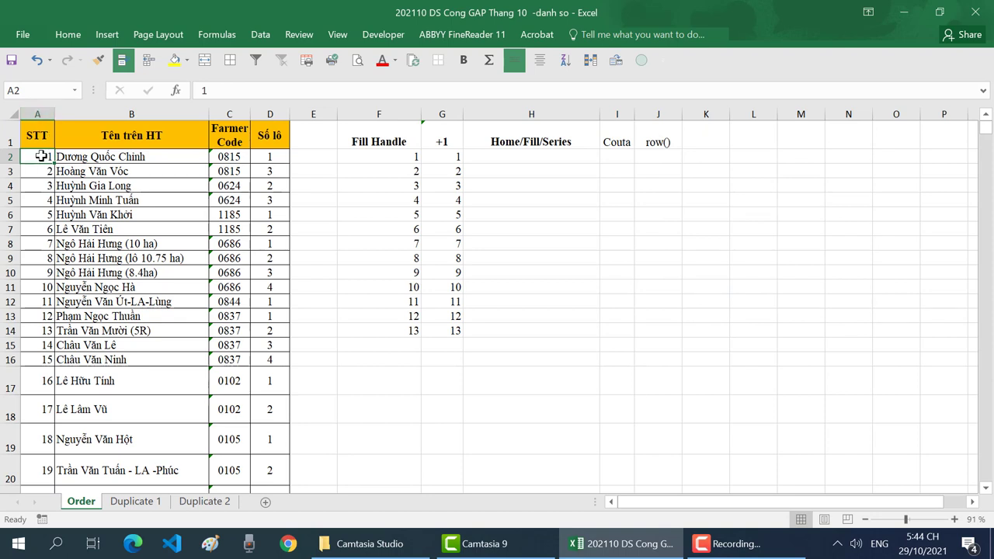
Clear the 1–1000 series from column A and return to A2
{"action": "key", "text": "ctrl+shift+Down"}
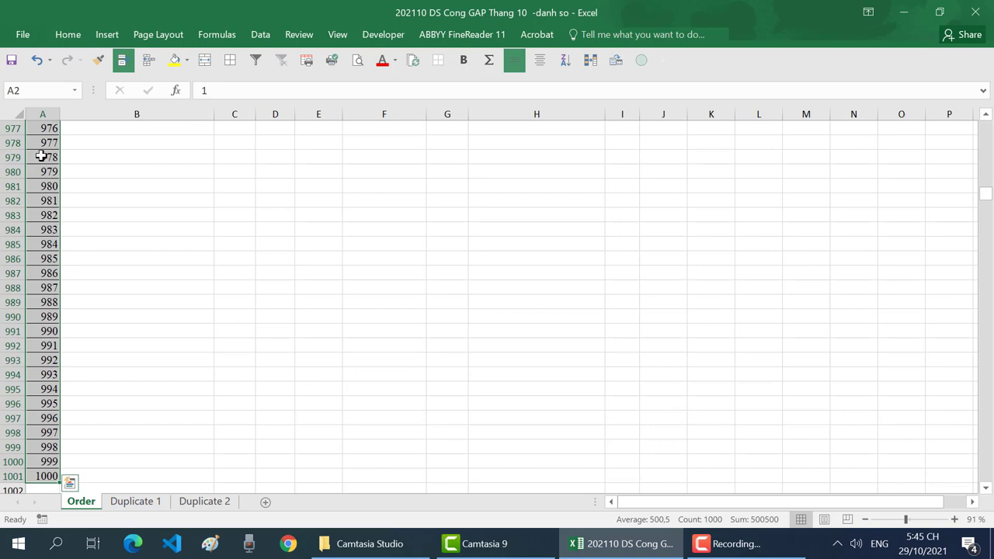
{"action": "key", "text": "ctrl+BackSpace"}
{"action": "key", "text": "Delete"}
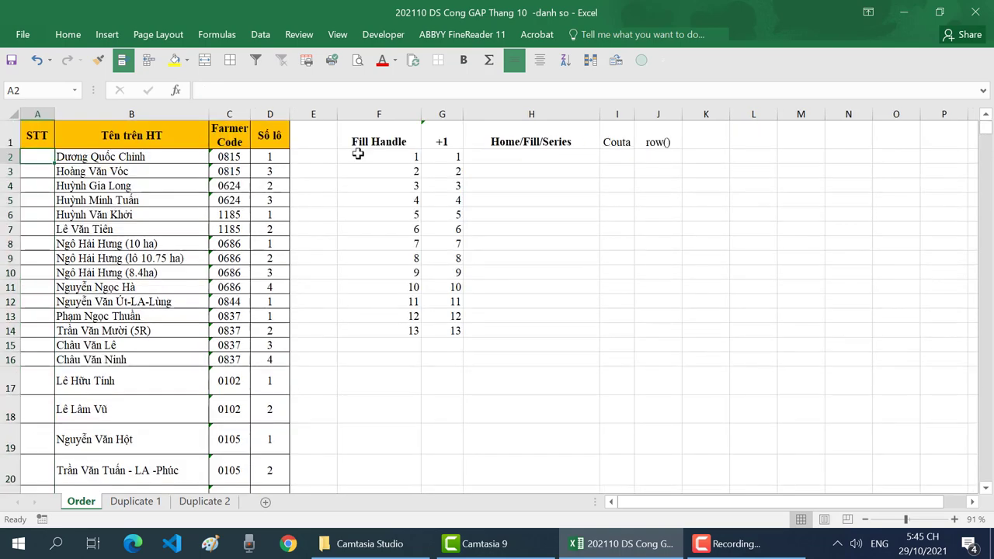
{"action": "left_click", "coordinate": [661, 137]}
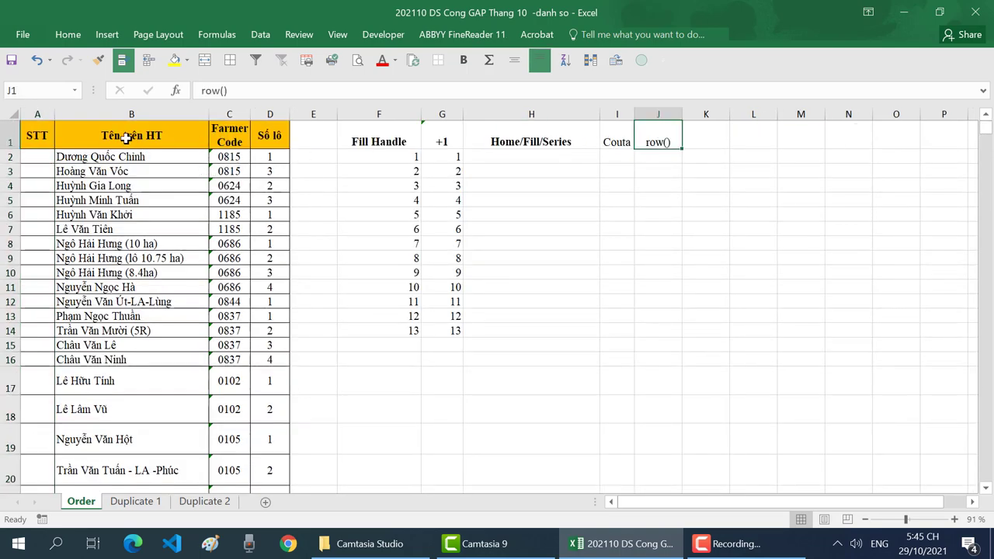
{"action": "left_click", "coordinate": [37, 155]}
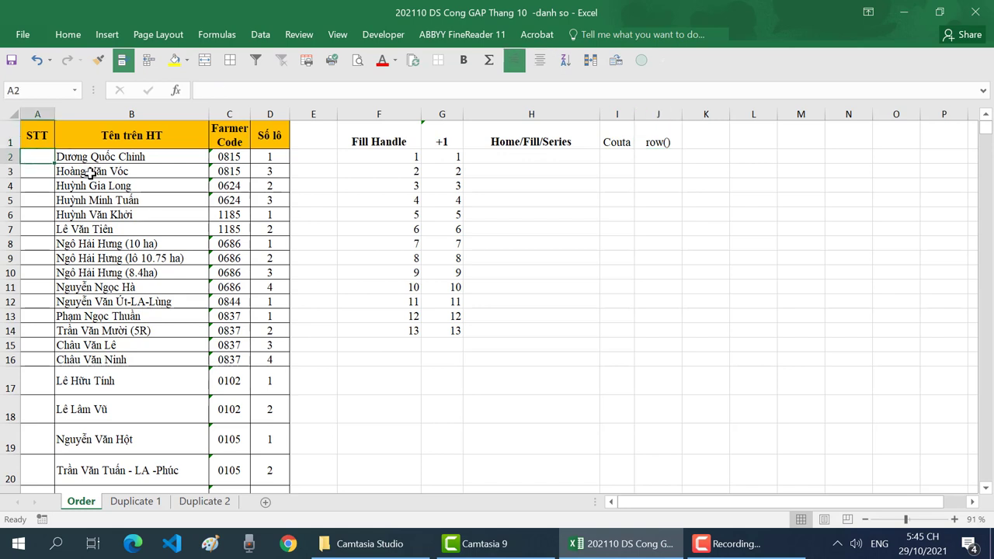
Enter =IF(B2="";"";ROW()-1) in cell A2
{"action": "type", "text": "="}
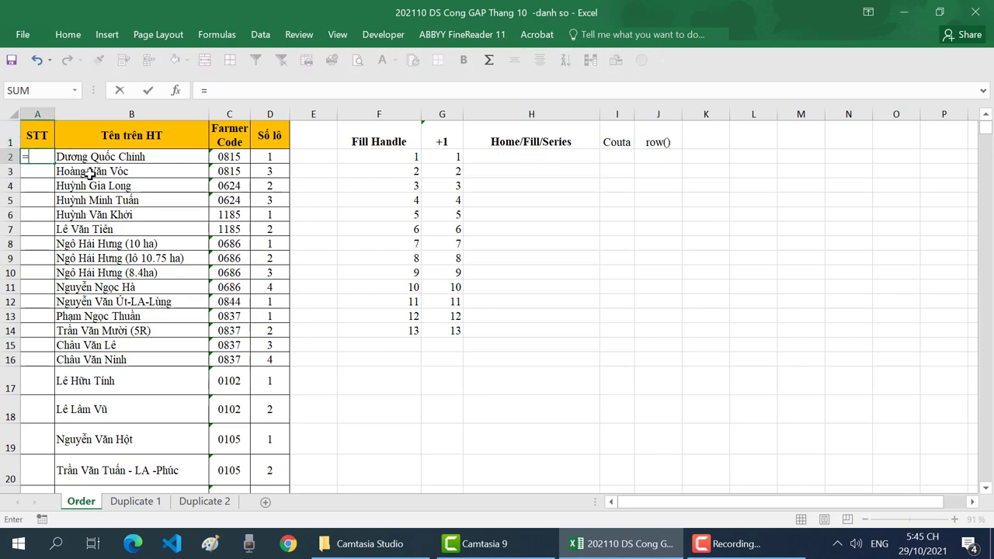
{"action": "type", "text": "i"}
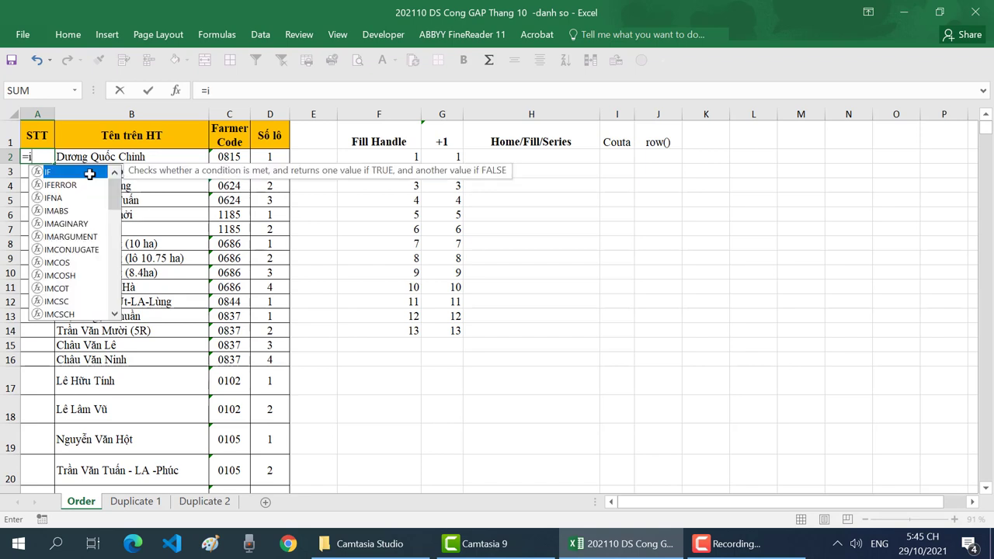
{"action": "type", "text": "f("}
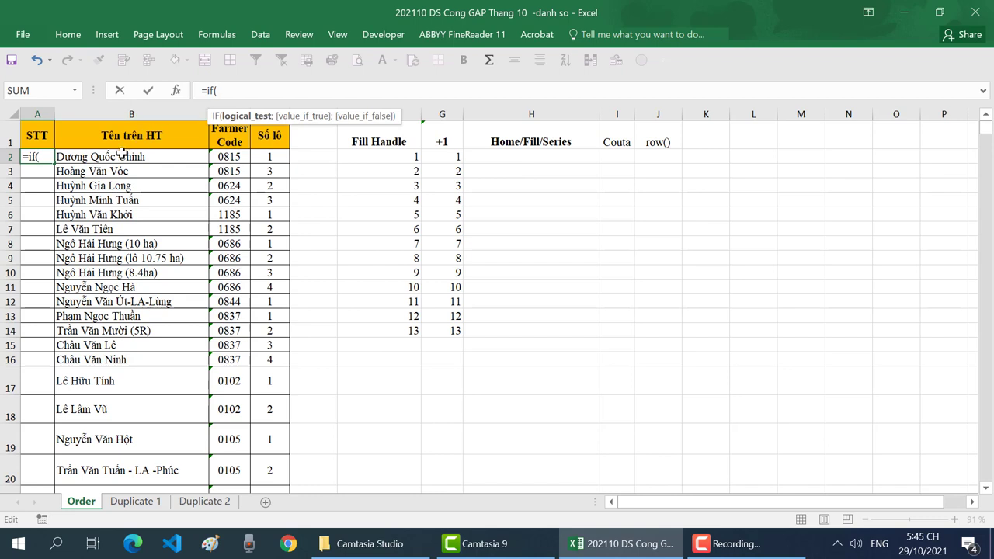
{"action": "left_click", "coordinate": [121, 152]}
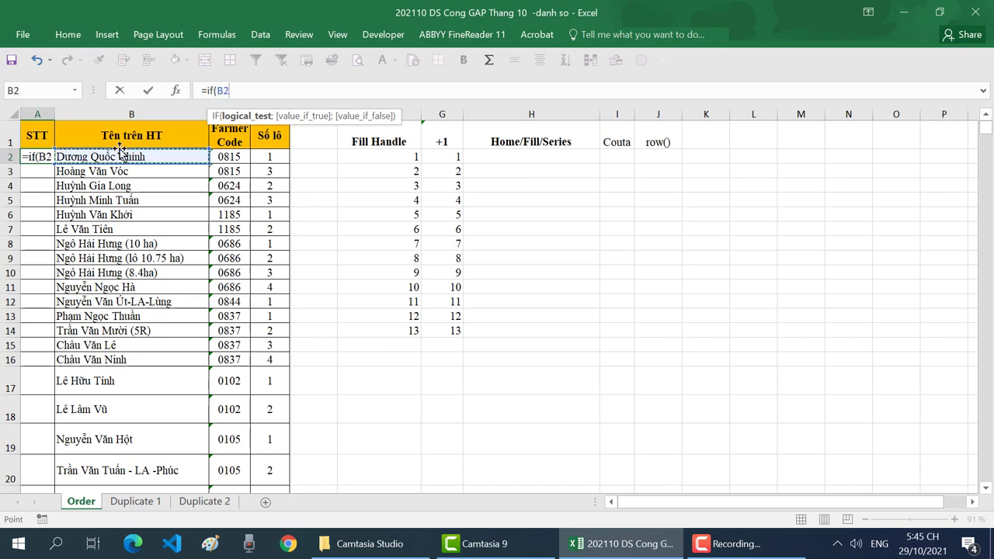
{"action": "type", "text": "="}
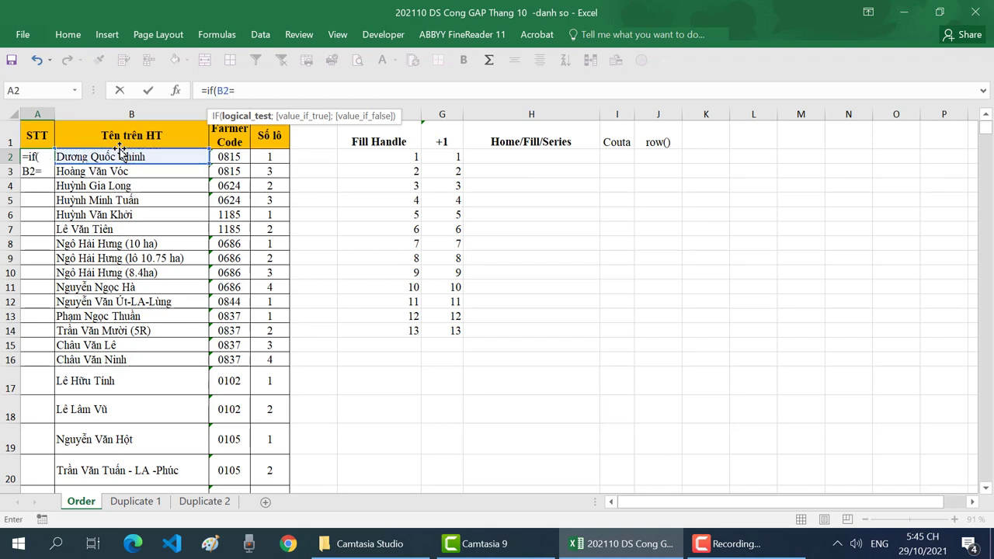
{"action": "type", "text": "\"\""}
{"action": "type", "text": ";\"\""}
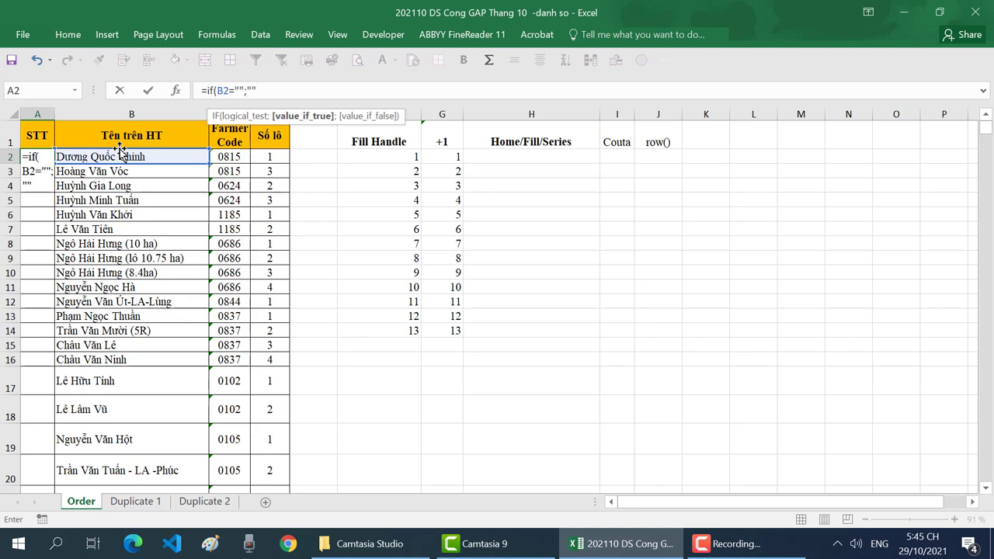
{"action": "type", "text": ";"}
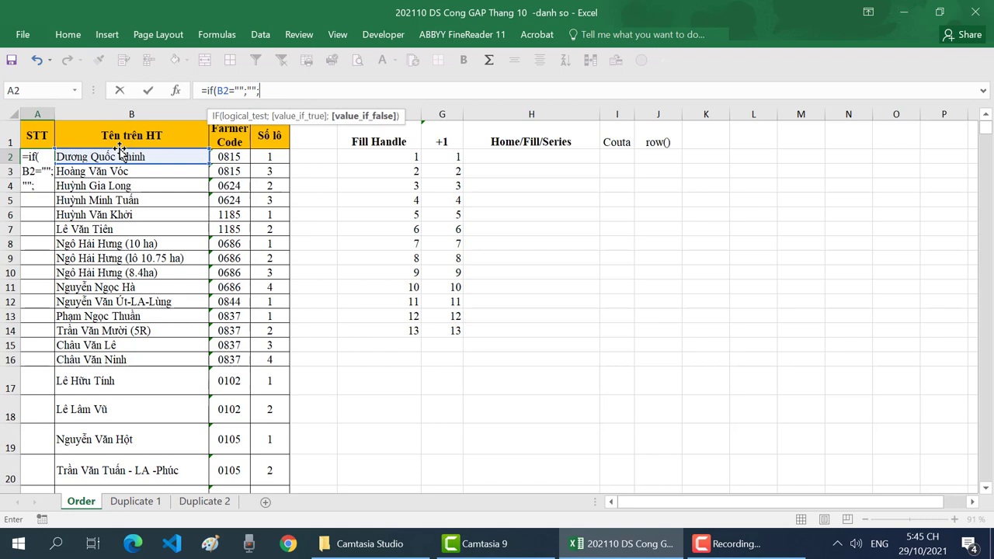
{"action": "type", "text": "row"}
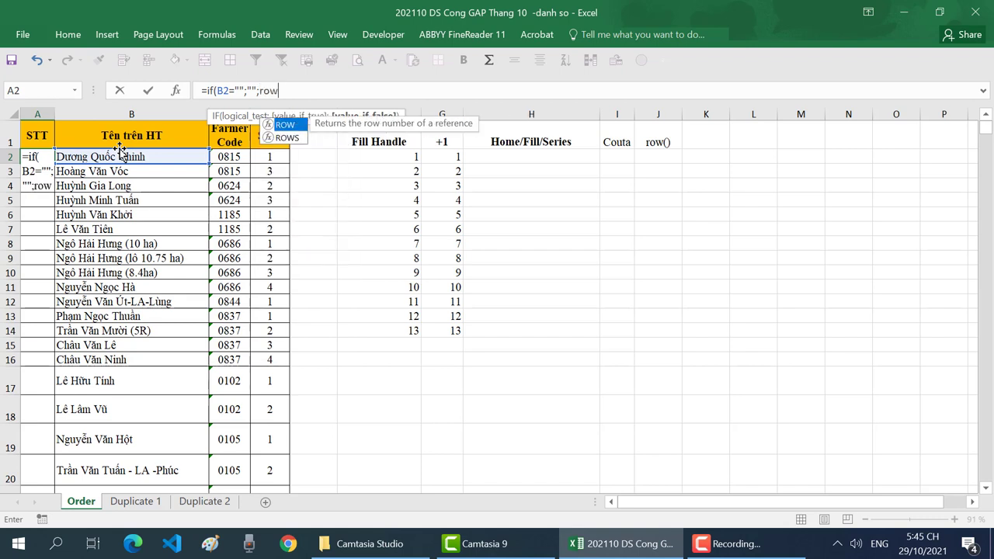
{"action": "type", "text": "("}
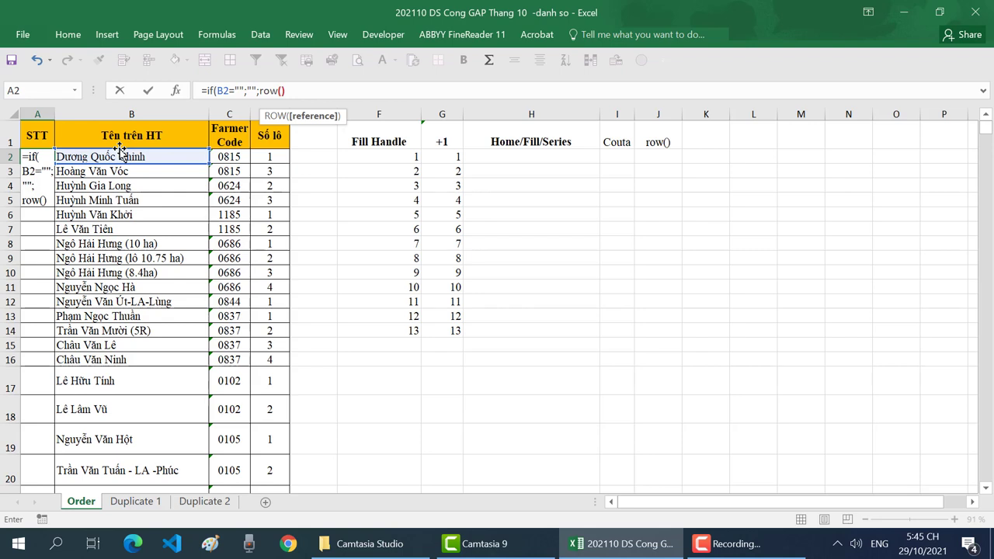
{"action": "type", "text": ")"}
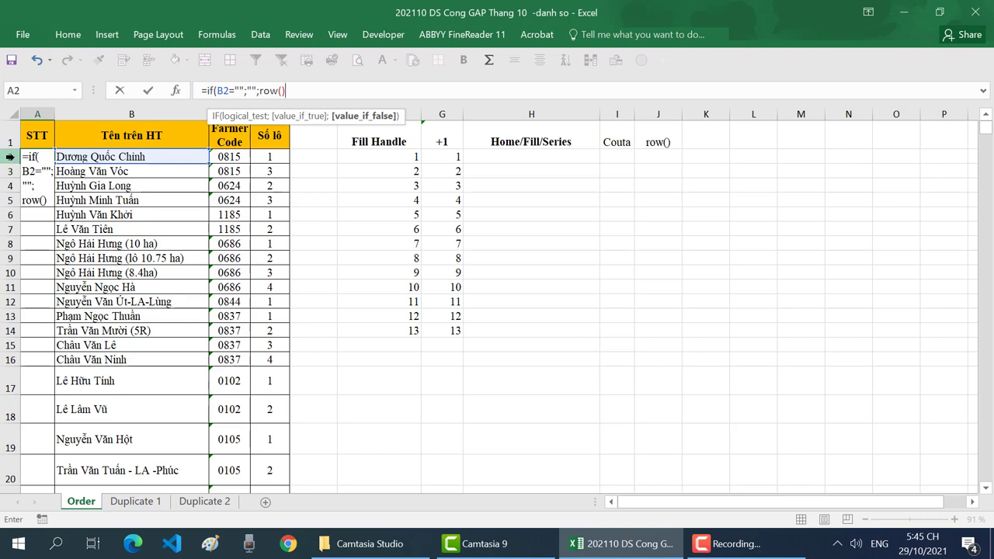
{"action": "type", "text": "-"}
{"action": "type", "text": "1"}
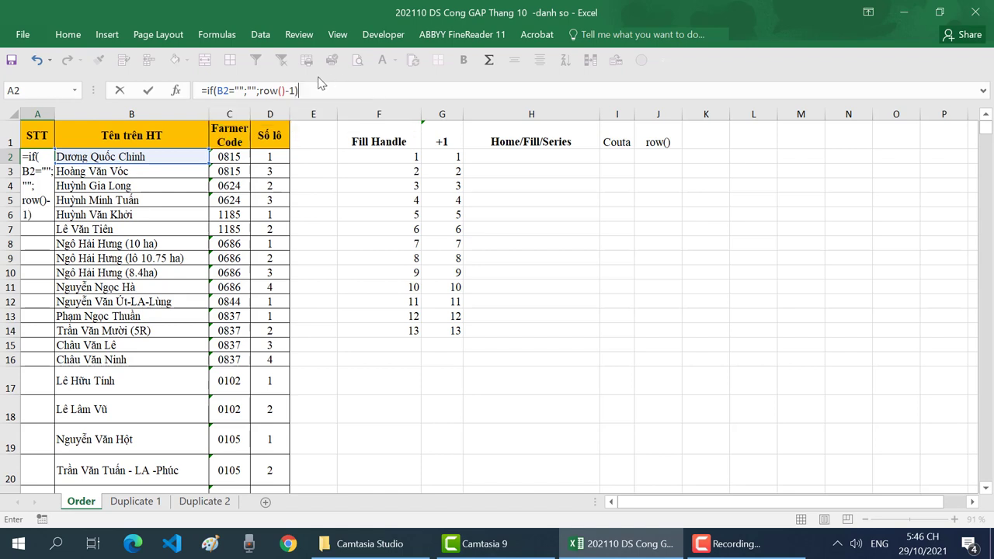
{"action": "key", "text": "Return"}
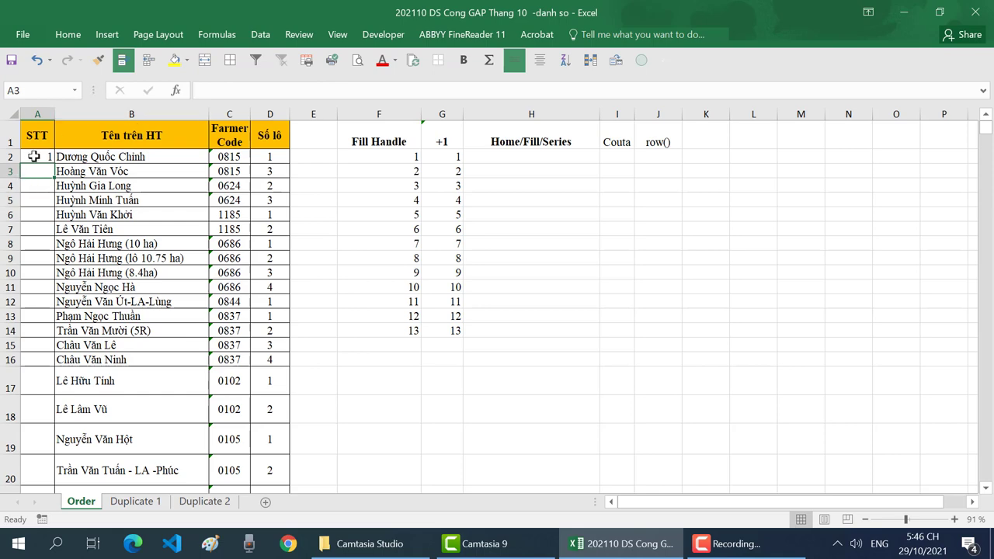
Fill the A2 formula down the name list and clear the copies from row 60 down
{"action": "left_click", "coordinate": [33, 157]}
{"action": "double_click", "coordinate": [56, 163]}
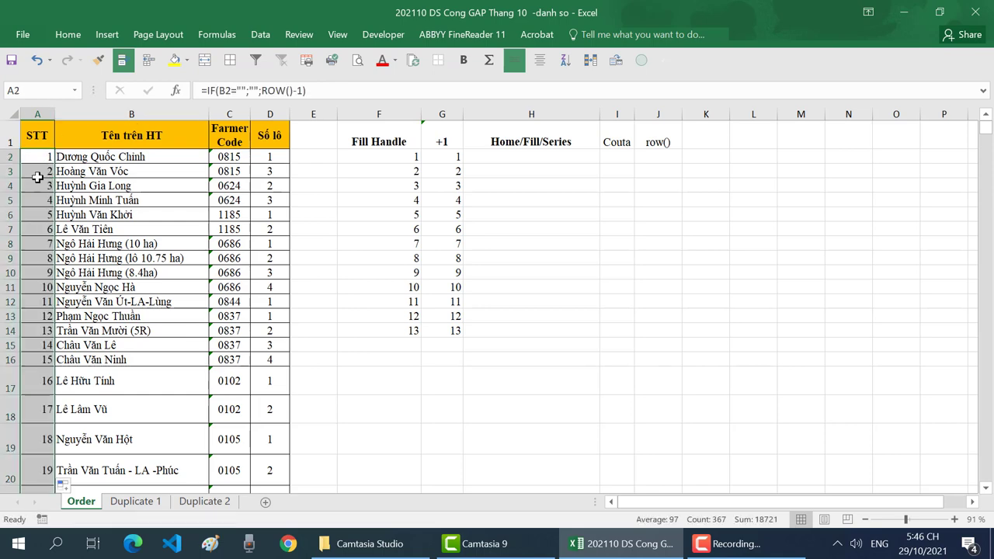
{"action": "scroll", "coordinate": [11, 350], "scroll_direction": "down", "scroll_amount": 16}
{"action": "left_click", "coordinate": [9, 325]}
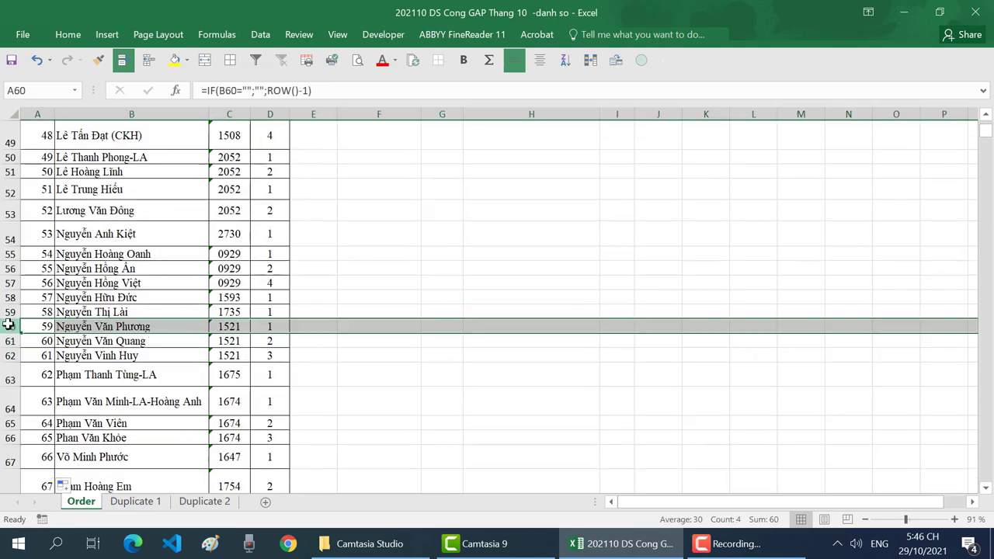
{"action": "key", "text": "ctrl+shift+Down"}
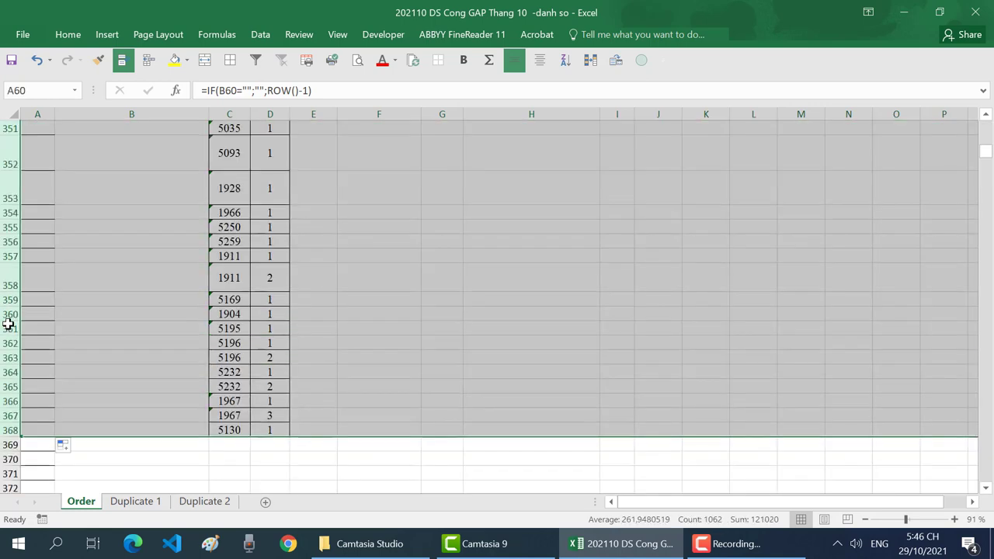
{"action": "key", "text": "Delete"}
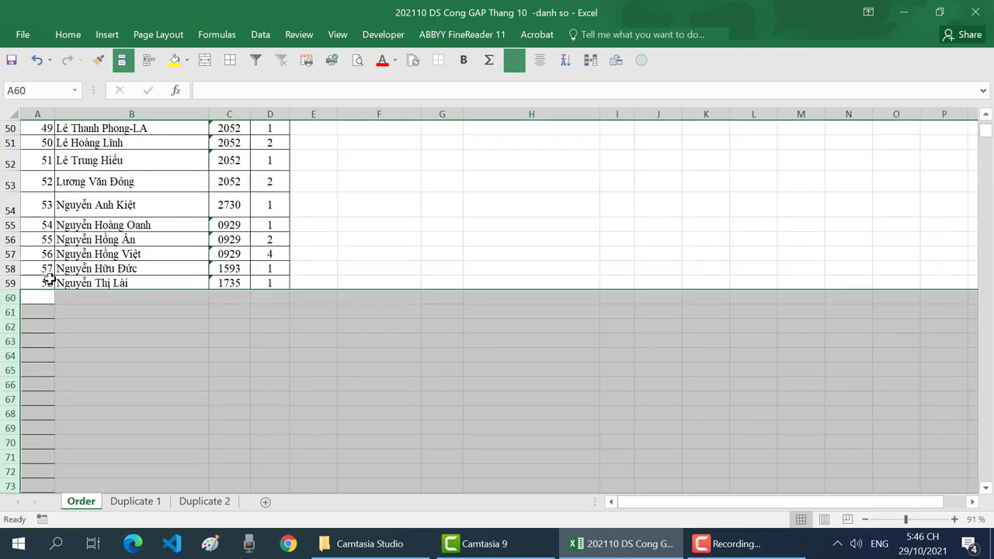
Drag the formula from A59 down to row 300
{"action": "left_click", "coordinate": [48, 277]}
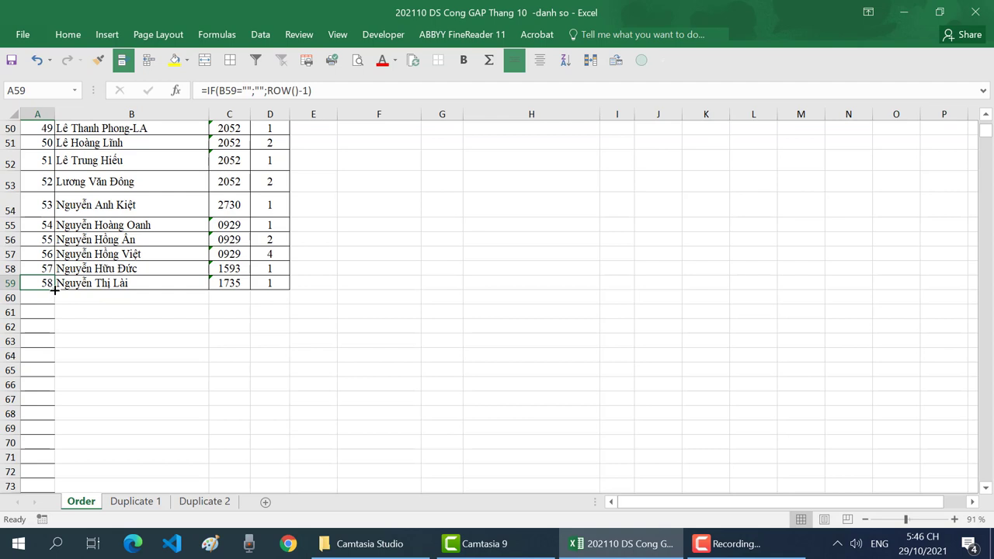
{"action": "left_click_drag", "start_coordinate": [54, 289], "coordinate": [29, 427]}
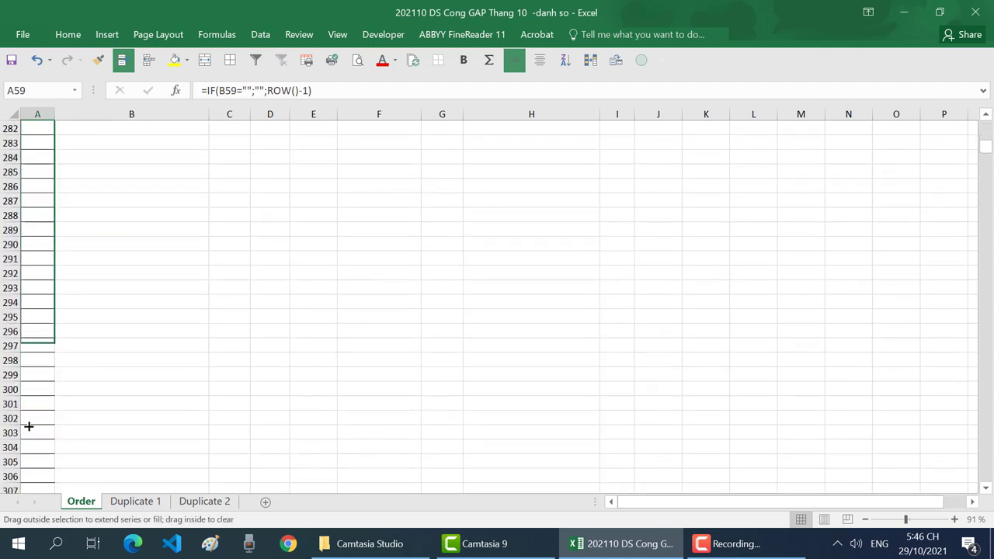
{"action": "left_click_drag", "start_coordinate": [29, 426], "coordinate": [29, 388]}
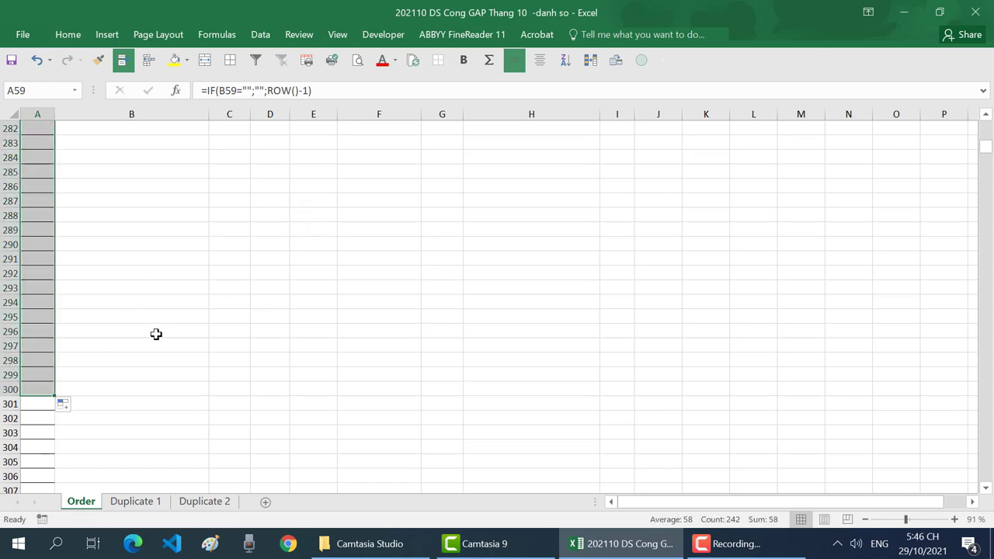
{"action": "scroll", "coordinate": [100, 311], "scroll_direction": "up", "scroll_amount": 5}
{"action": "scroll", "coordinate": [106, 278], "scroll_direction": "up", "scroll_amount": 9}
{"action": "scroll", "coordinate": [102, 267], "scroll_direction": "up", "scroll_amount": 6}
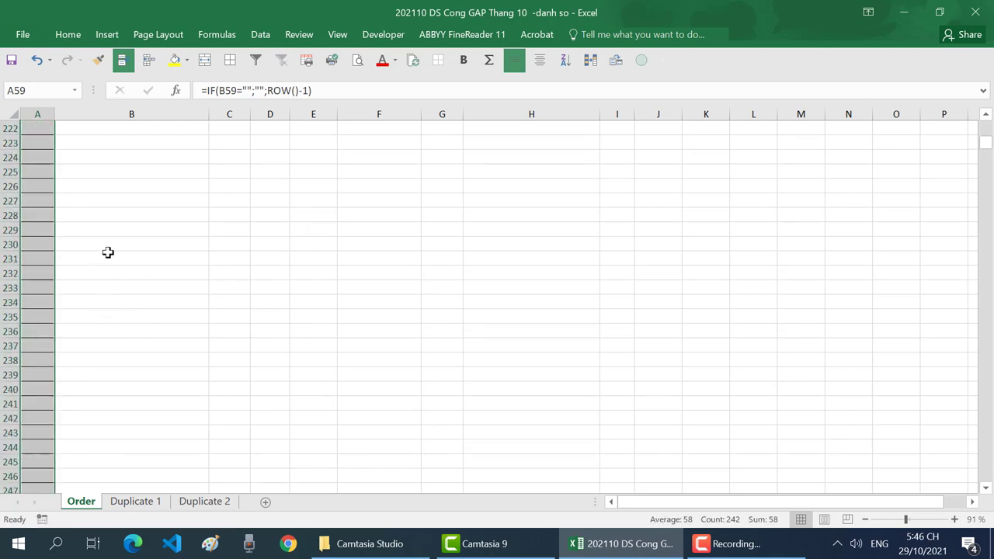
{"action": "scroll", "coordinate": [106, 251], "scroll_direction": "up", "scroll_amount": 3}
{"action": "scroll", "coordinate": [137, 259], "scroll_direction": "up", "scroll_amount": 6}
{"action": "left_click", "coordinate": [42, 329]}
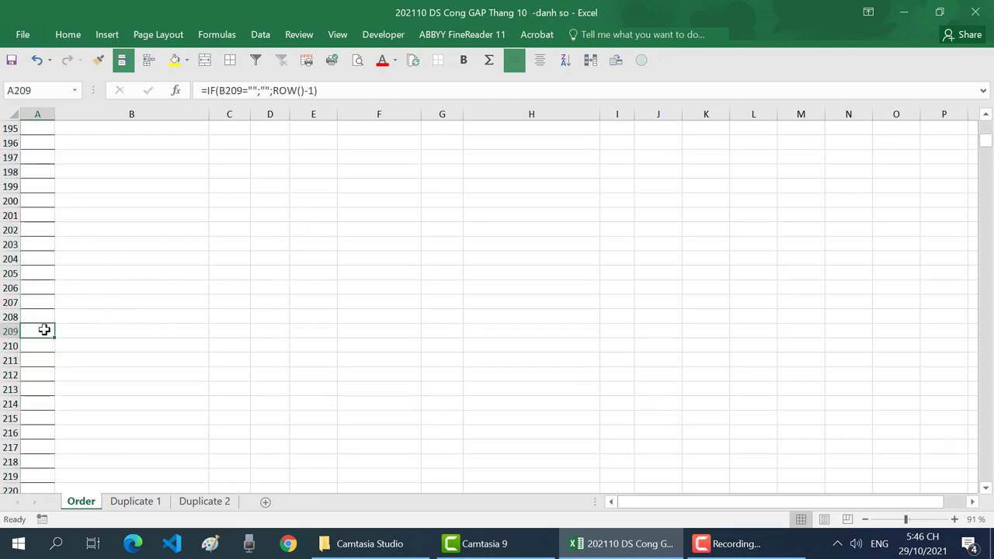
Select the names from B22 to the last entry and pick the empty cell below them
{"action": "scroll", "coordinate": [44, 329], "scroll_direction": "up", "scroll_amount": 20}
{"action": "scroll", "coordinate": [155, 341], "scroll_direction": "down", "scroll_amount": 3}
{"action": "scroll", "coordinate": [156, 345], "scroll_direction": "down", "scroll_amount": 1}
{"action": "left_click", "coordinate": [157, 346]}
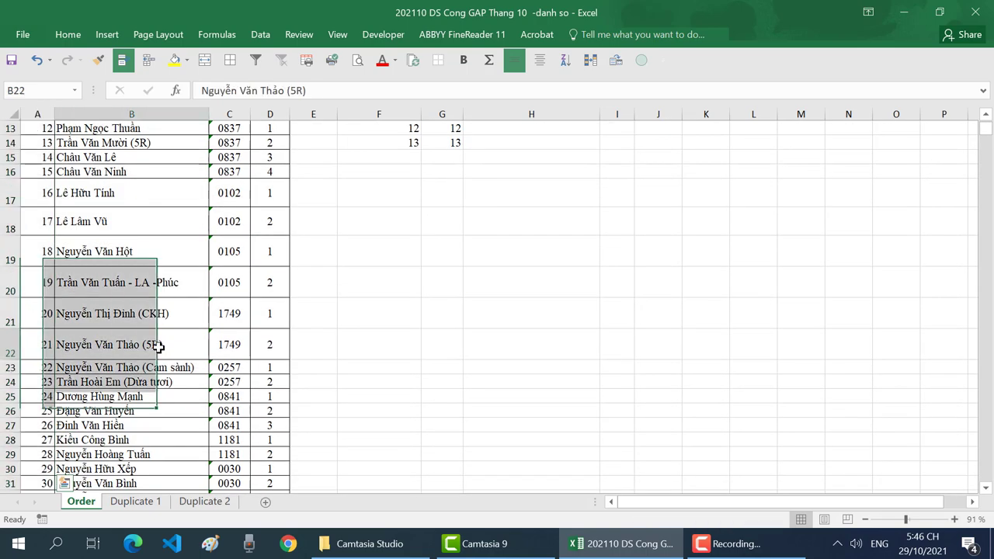
{"action": "key", "text": "ctrl+shift+Down"}
{"action": "scroll", "coordinate": [160, 390], "scroll_direction": "down", "scroll_amount": 3}
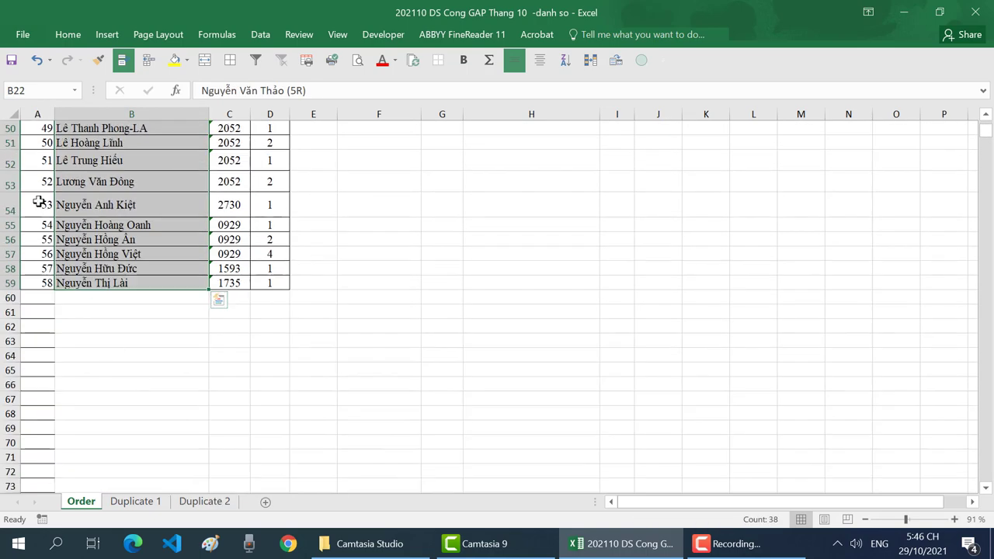
{"action": "left_click", "coordinate": [124, 297]}
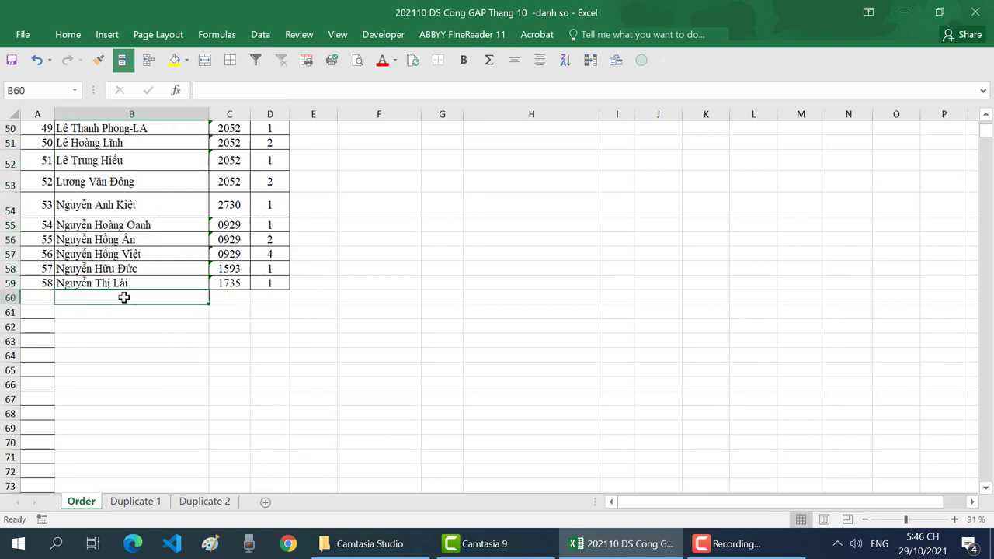
Type a new name in B60, then delete row 54 with Ctrl+- to test renumbering
{"action": "type", "text": "Nguyeenx"}
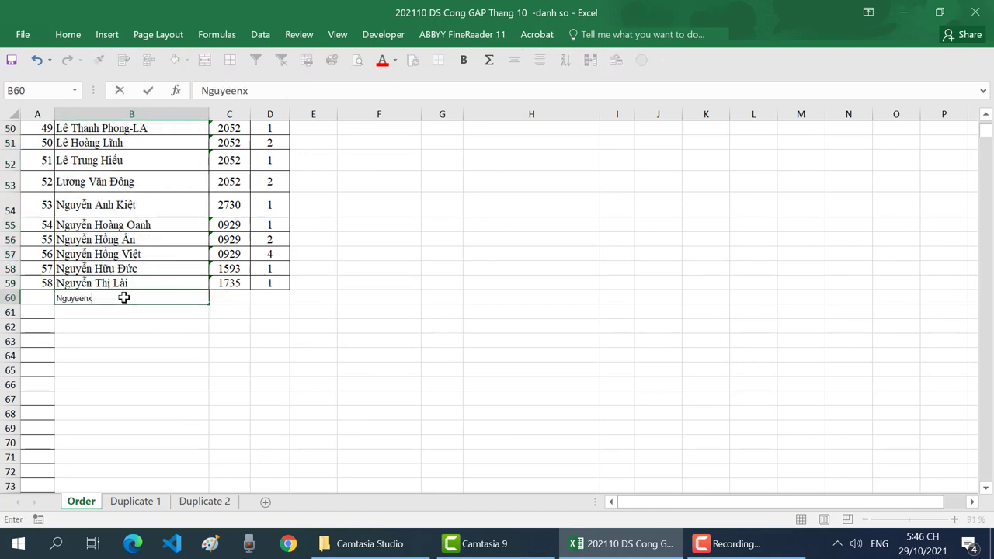
{"action": "key", "text": "BackSpace"}
{"action": "key", "text": "BackSpace"}
{"action": "key", "text": "BackSpace"}
{"action": "key", "text": "BackSpace"}
{"action": "key", "text": "BackSpace"}
{"action": "type", "text": "ê"}
{"action": "type", "text": "aă"}
{"action": "type", "text": "Va"}
{"action": "type", "text": "nb"}
{"action": "type", "text": " A"}
{"action": "key", "text": "Return"}
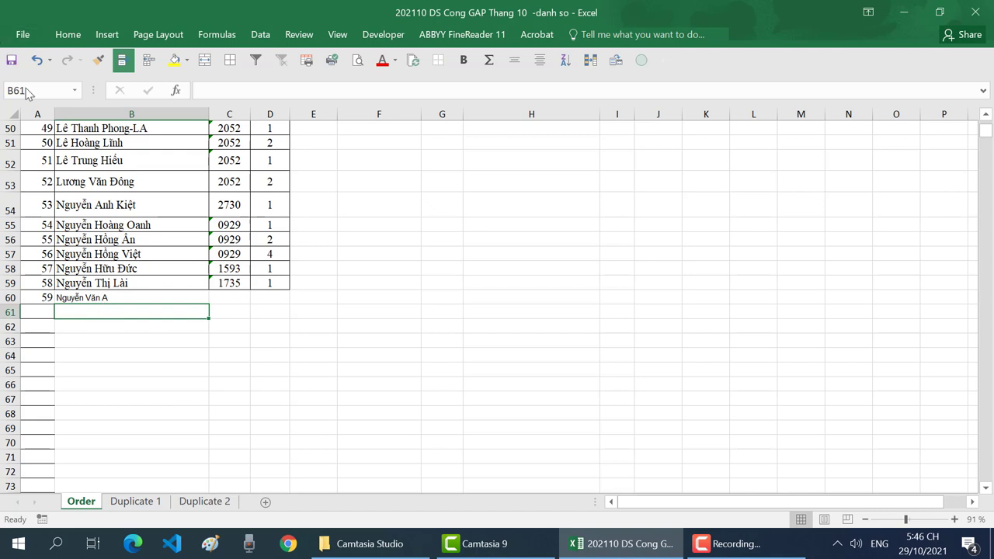
{"action": "left_click", "coordinate": [12, 208]}
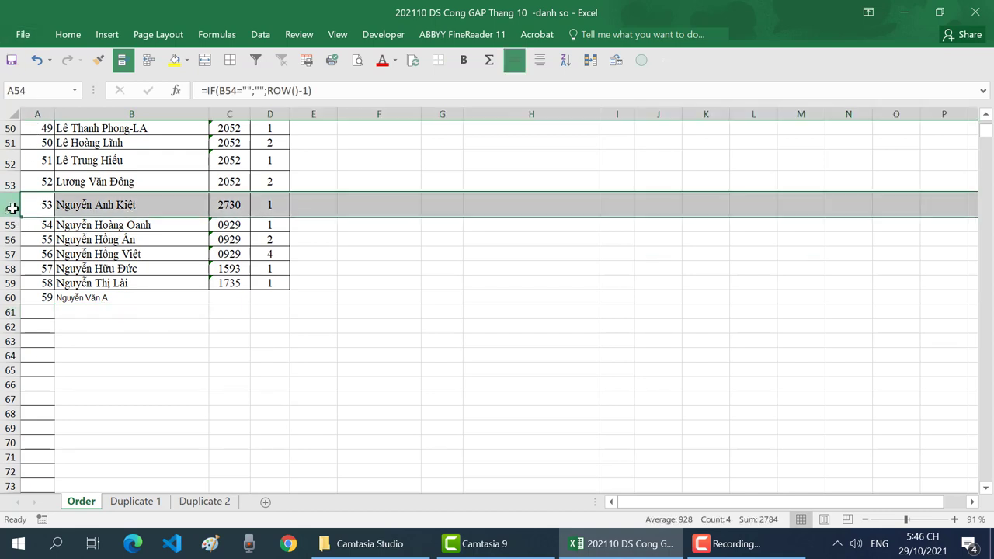
{"action": "key", "text": "ctrl+minus"}
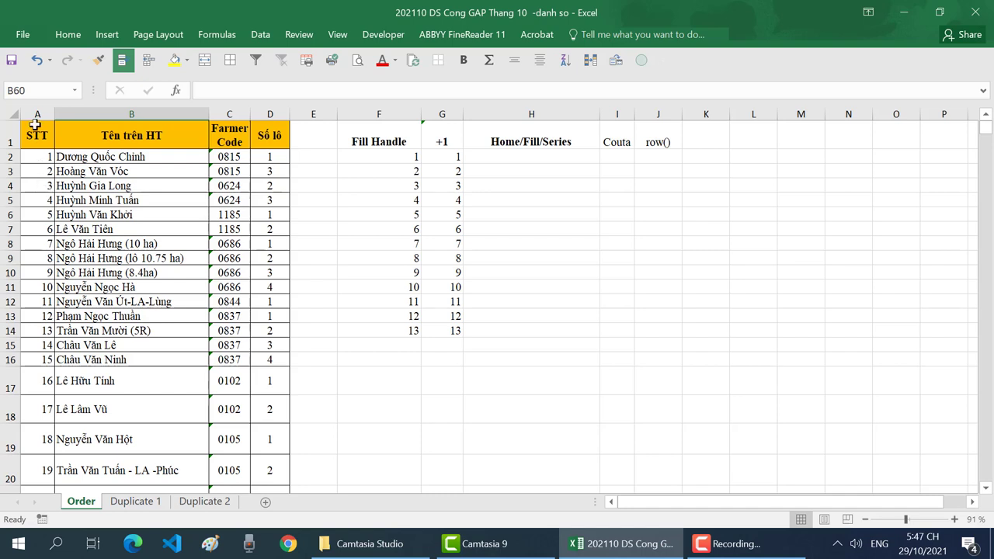
Replace A2's blank-name test with LEN(B2)=0 and begin a COUNTA argument
{"action": "left_click", "coordinate": [43, 156]}
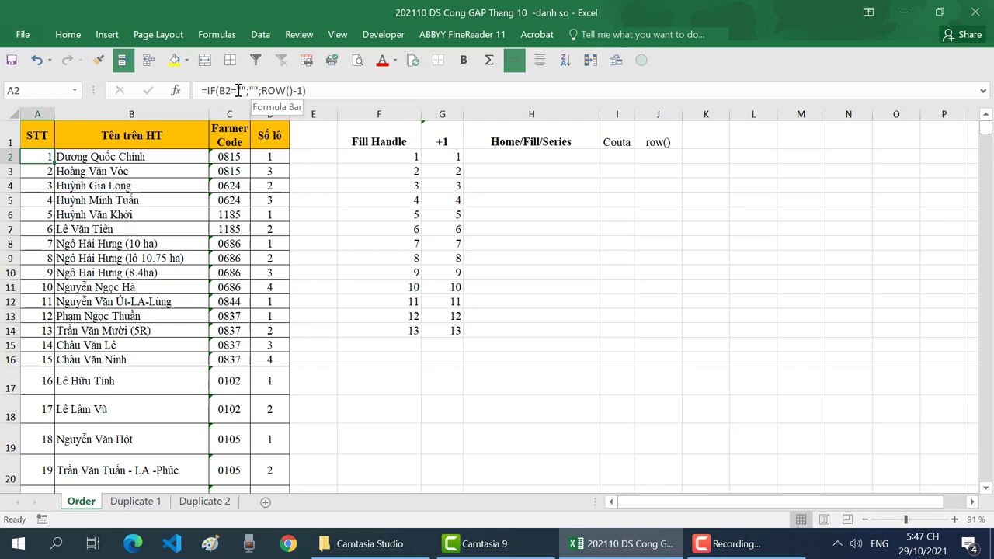
{"action": "left_click_drag", "start_coordinate": [378, 91], "coordinate": [226, 88]}
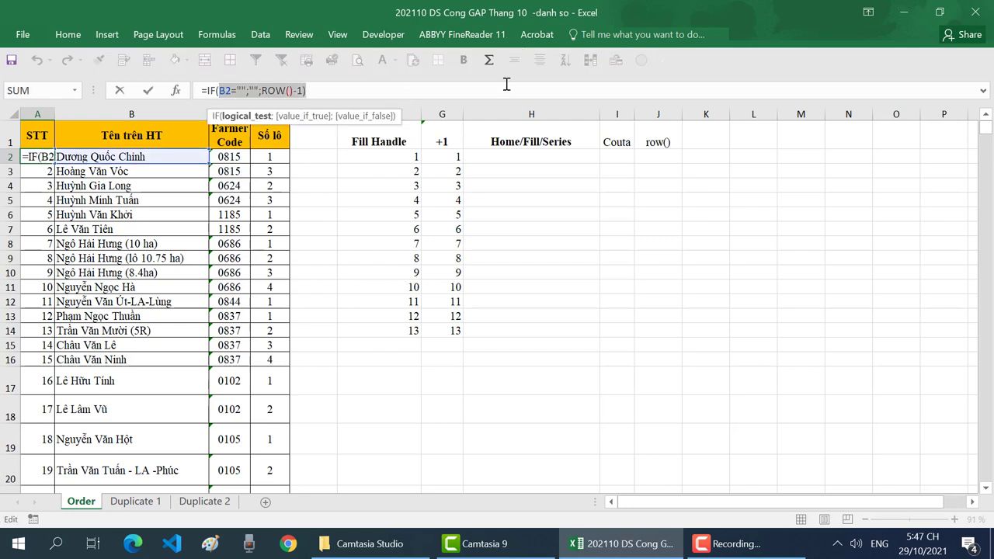
{"action": "type", "text": "len"}
{"action": "key", "text": "Tab"}
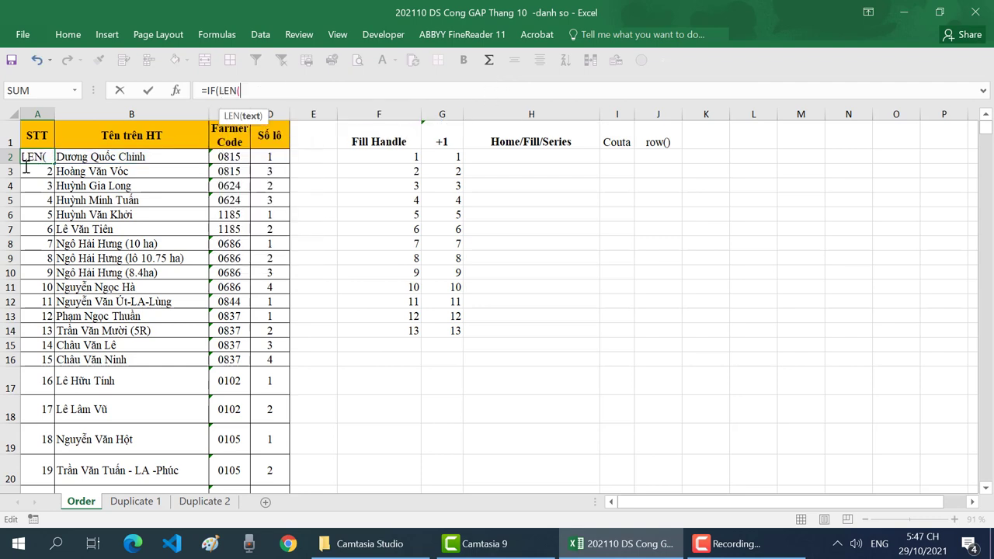
{"action": "left_click", "coordinate": [174, 155]}
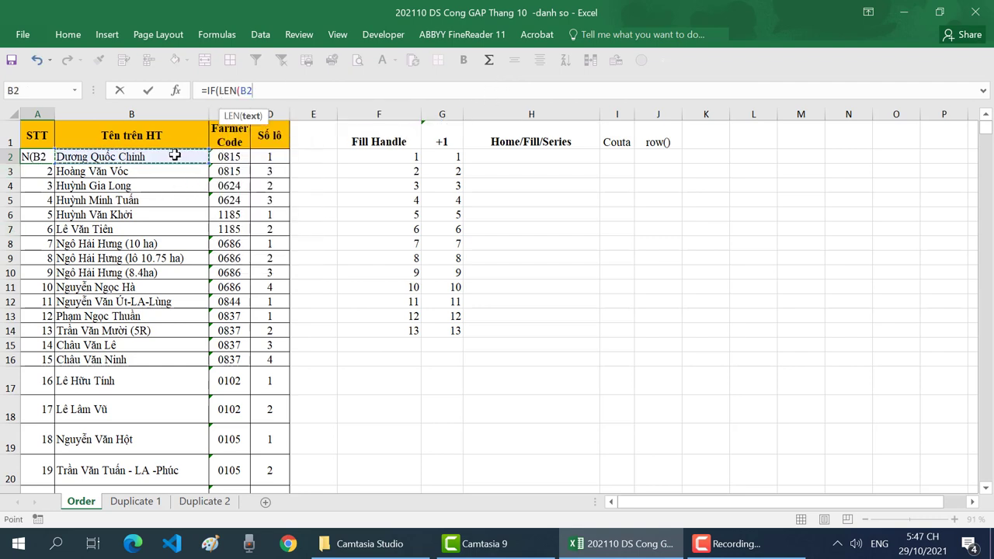
{"action": "type", "text": ")=0"}
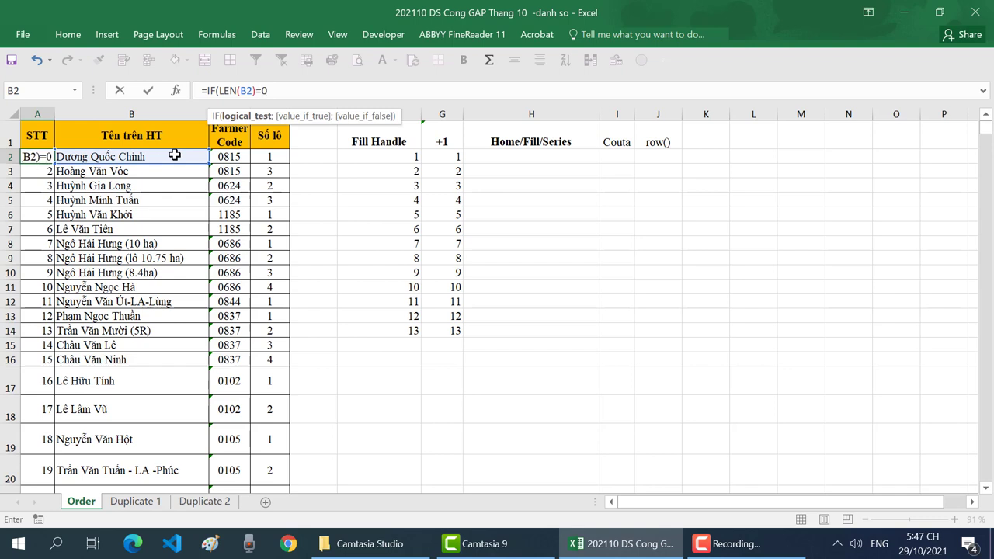
{"action": "type", "text": ";\"\""}
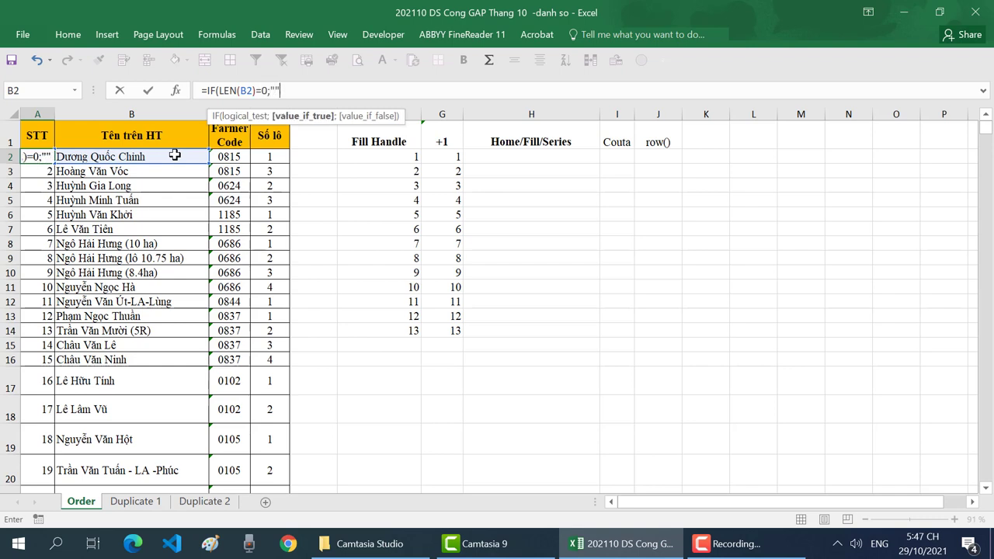
{"action": "type", "text": ";"}
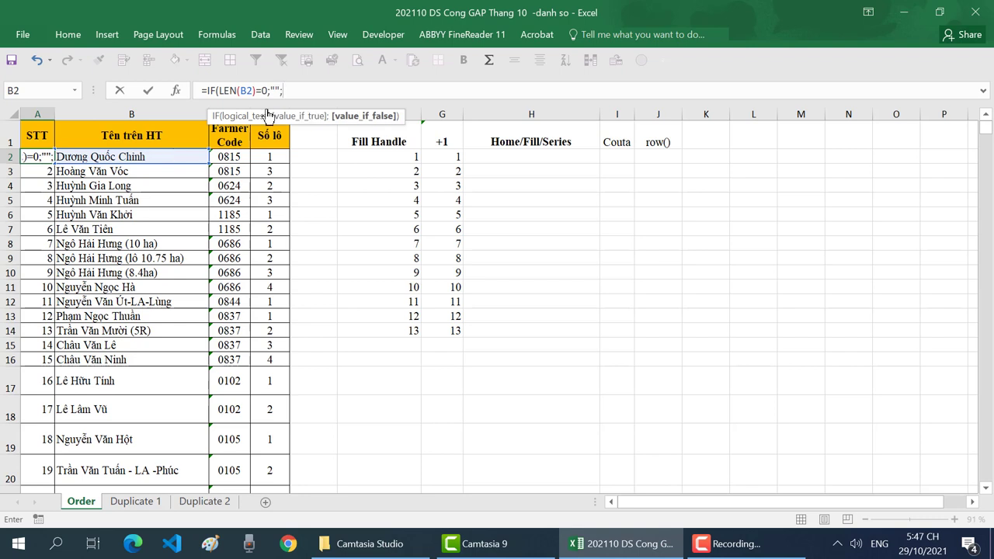
{"action": "type", "text": "cou"}
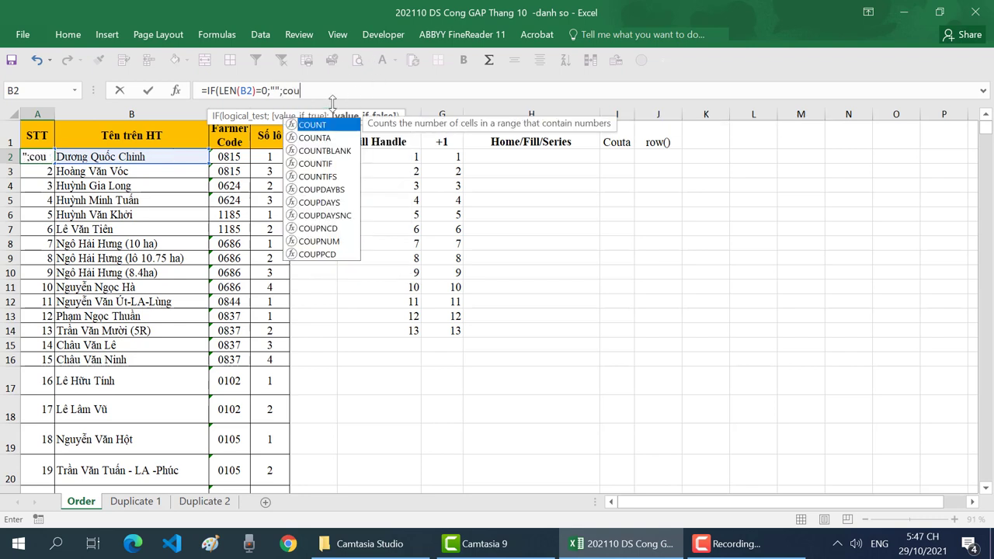
{"action": "key", "text": "Down"}
{"action": "key", "text": "Tab"}
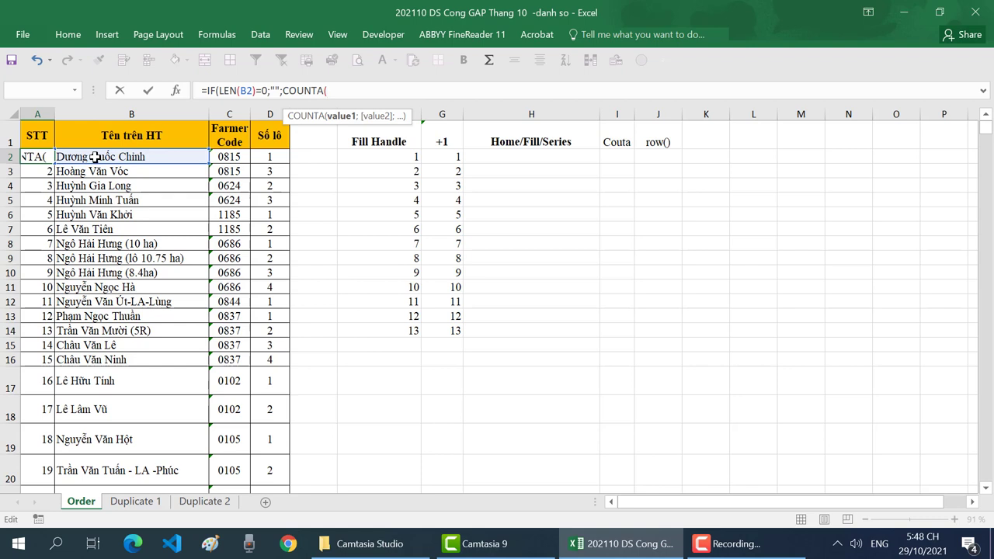
Complete the formula with COUNTA($B$2:B2) so A2 shows 1
{"action": "left_click", "coordinate": [94, 156]}
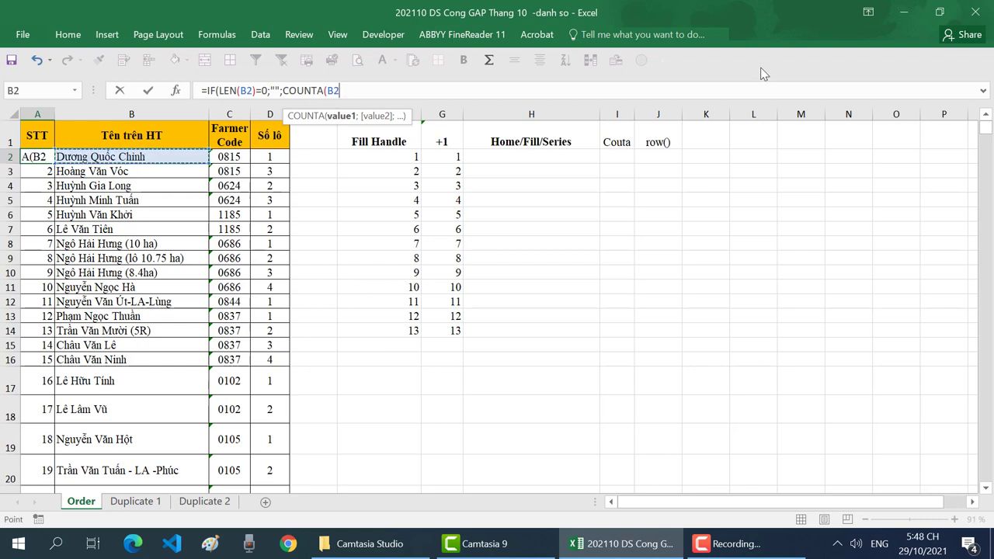
{"action": "key", "text": "F4"}
{"action": "key", "text": "F8"}
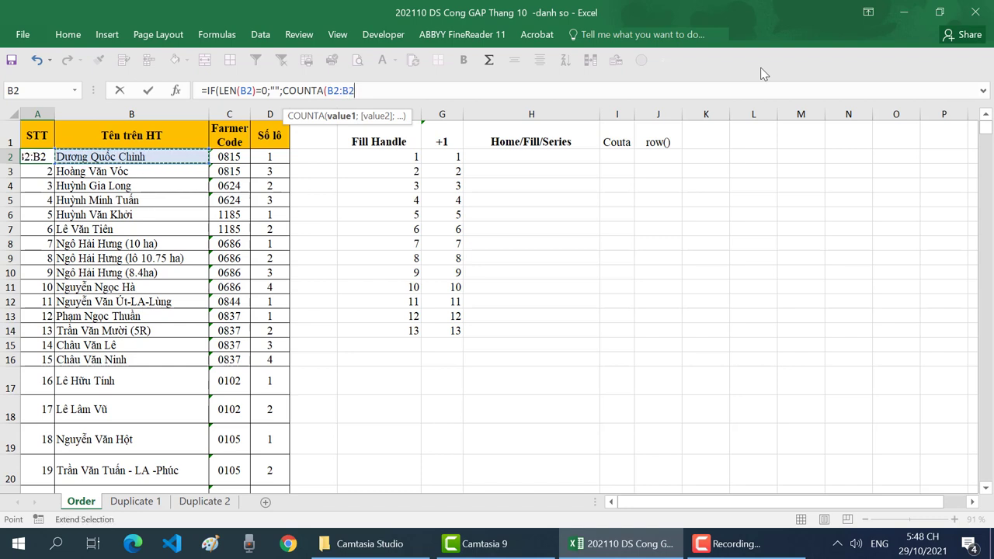
{"action": "key", "text": "ctrl+z"}
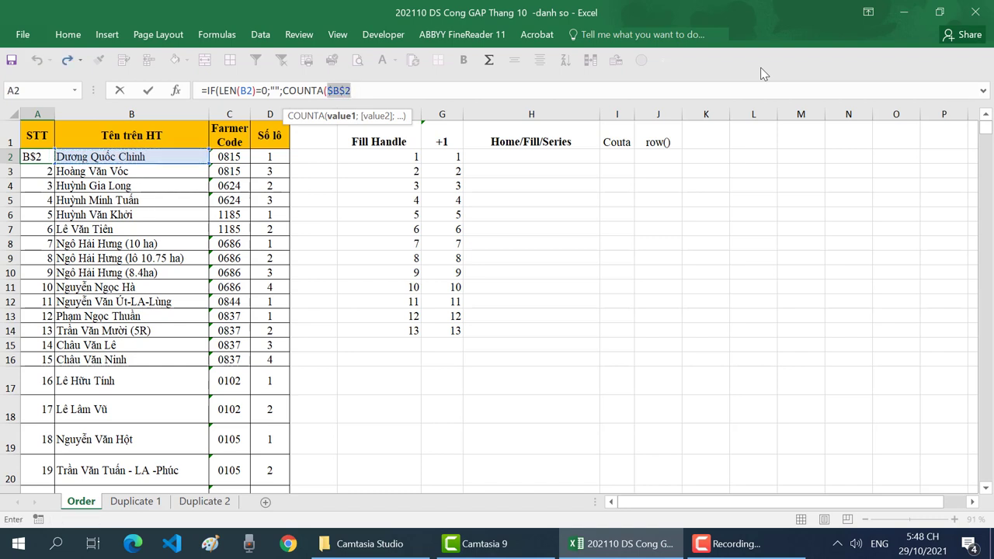
{"action": "key", "text": "Down"}
{"action": "key", "text": "Left"}
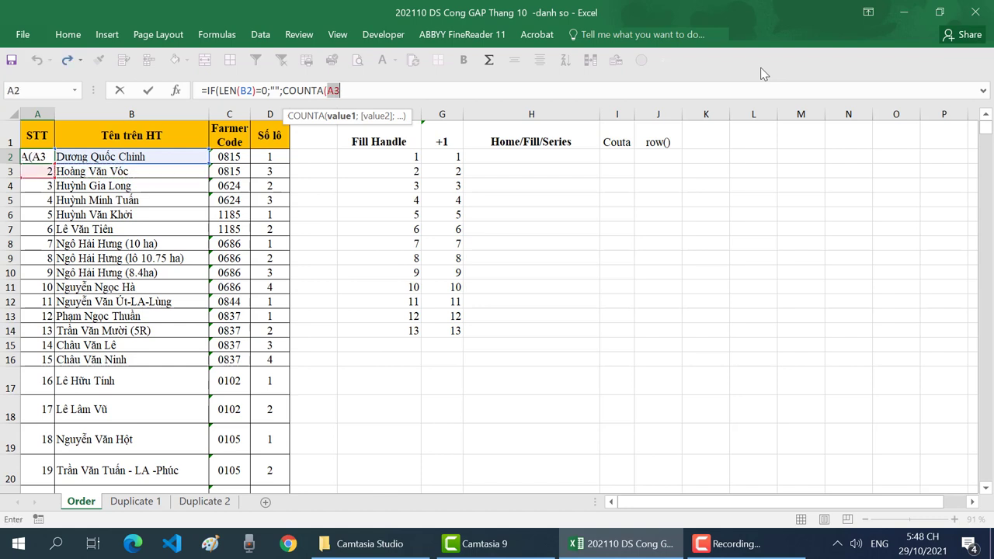
{"action": "left_click", "coordinate": [137, 155]}
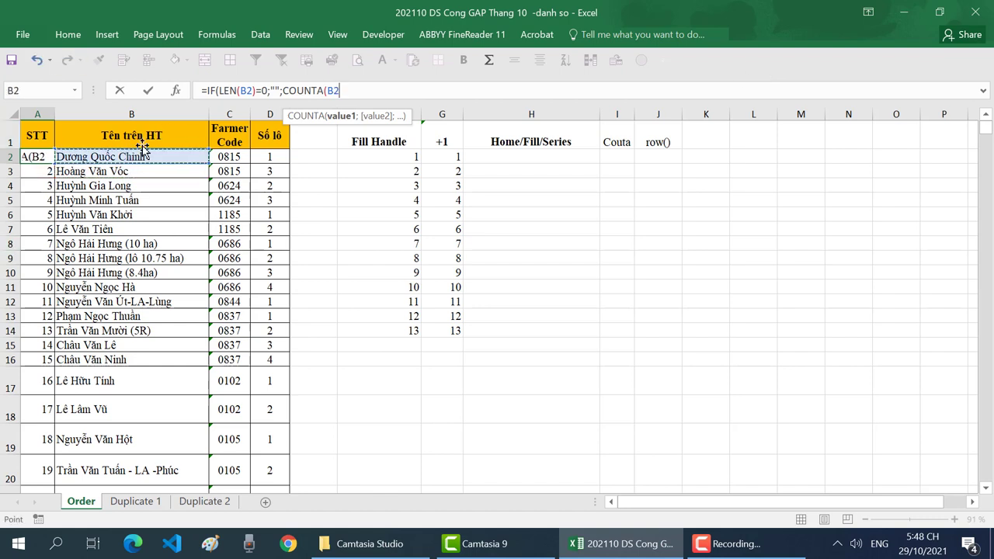
{"action": "key", "text": "F4"}
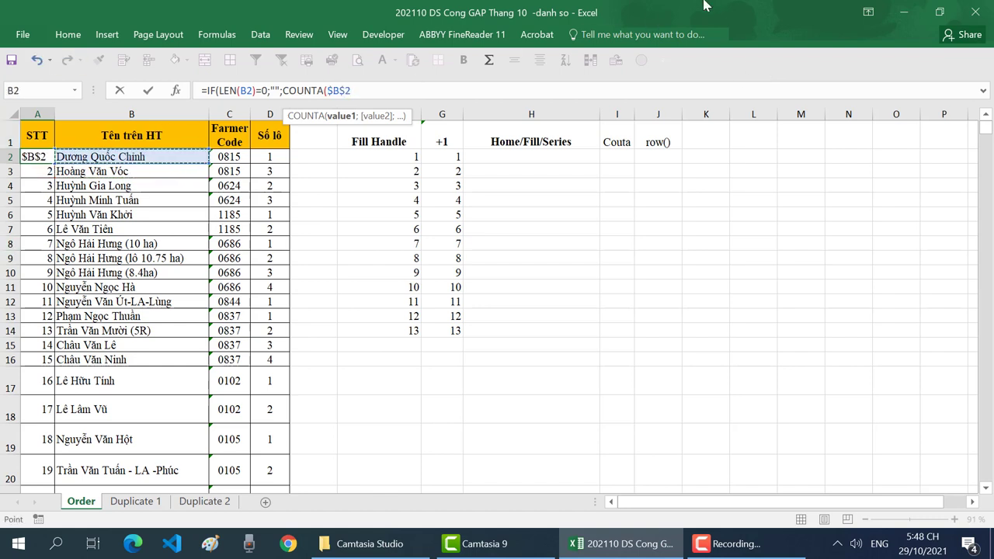
{"action": "key", "text": "F8"}
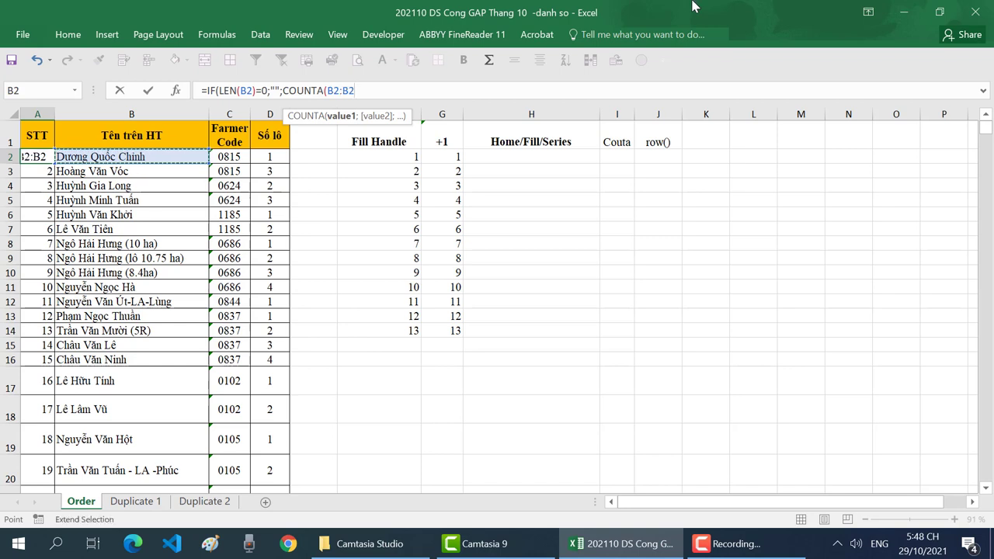
{"action": "double_click", "coordinate": [342, 90]}
{"action": "type", "text": "$B$2"}
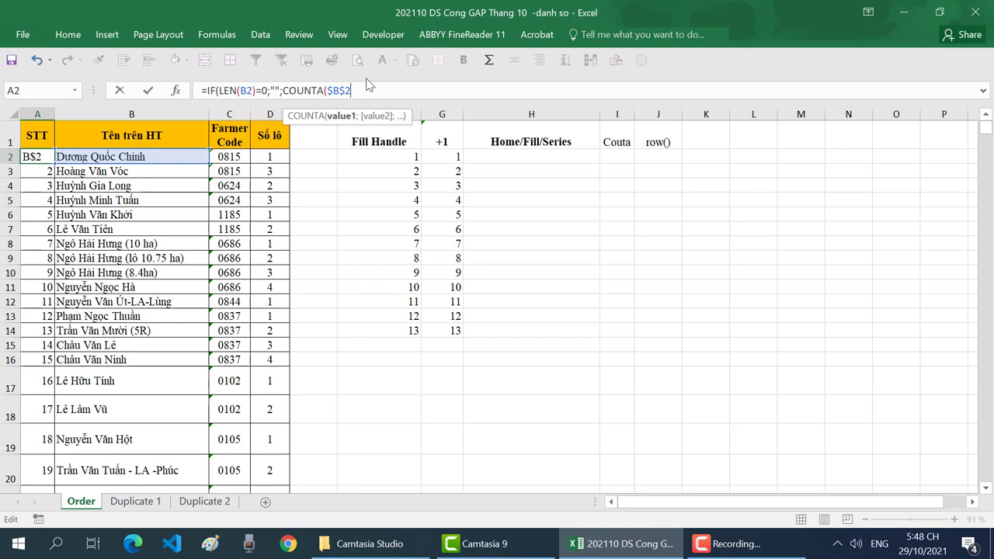
{"action": "left_click", "coordinate": [124, 157]}
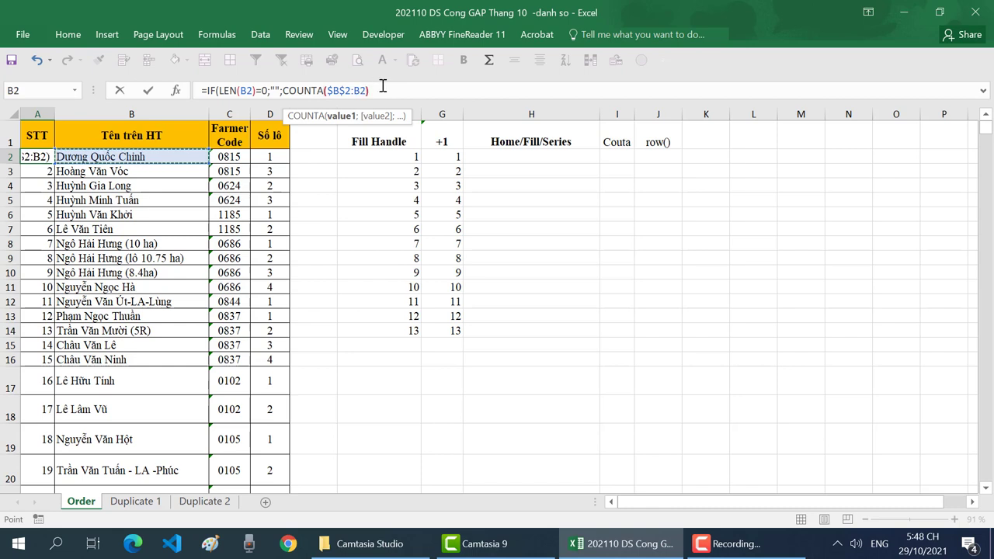
{"action": "type", "text": ")"}
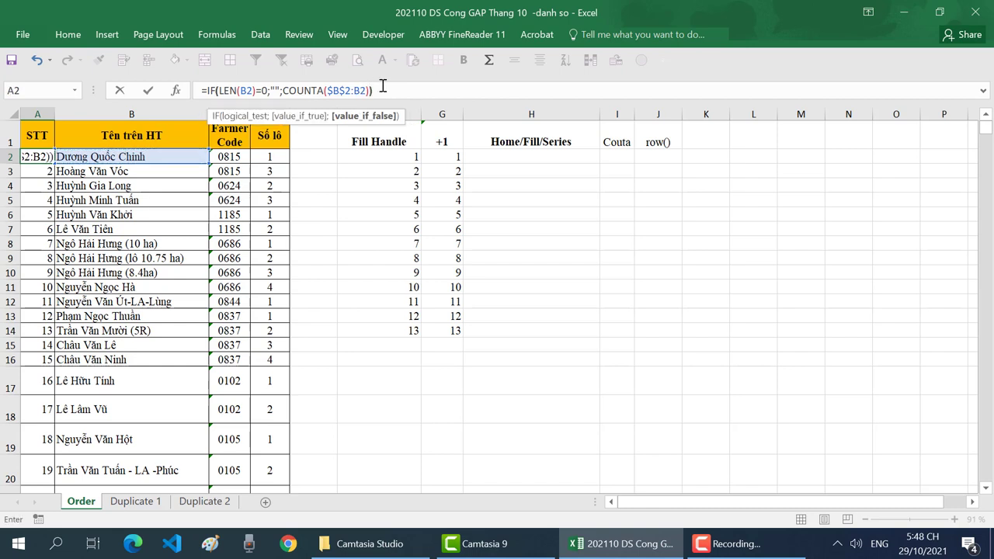
{"action": "key", "text": "Return"}
Fill the COUNTA-based STT formula down the whole column from A2
{"action": "left_click", "coordinate": [41, 158]}
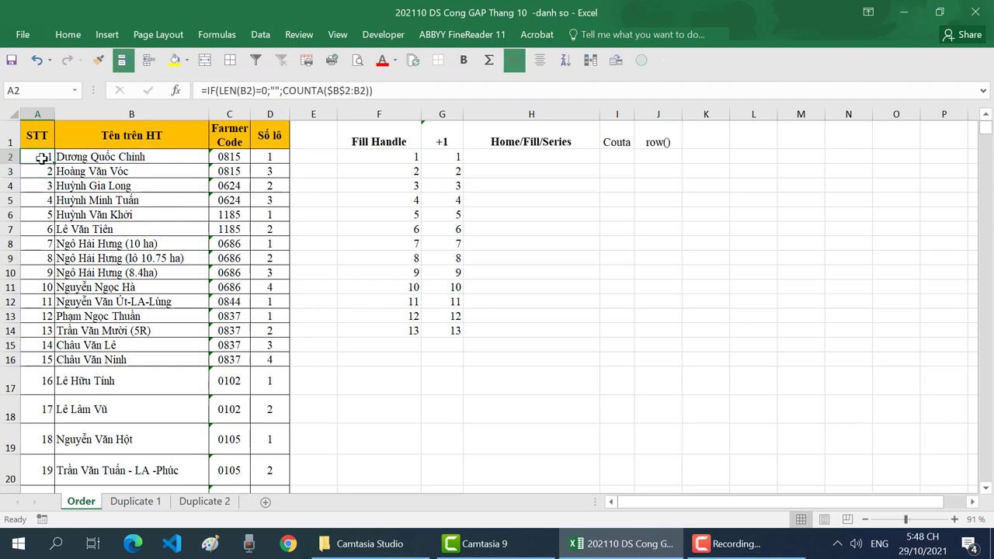
{"action": "double_click", "coordinate": [56, 163]}
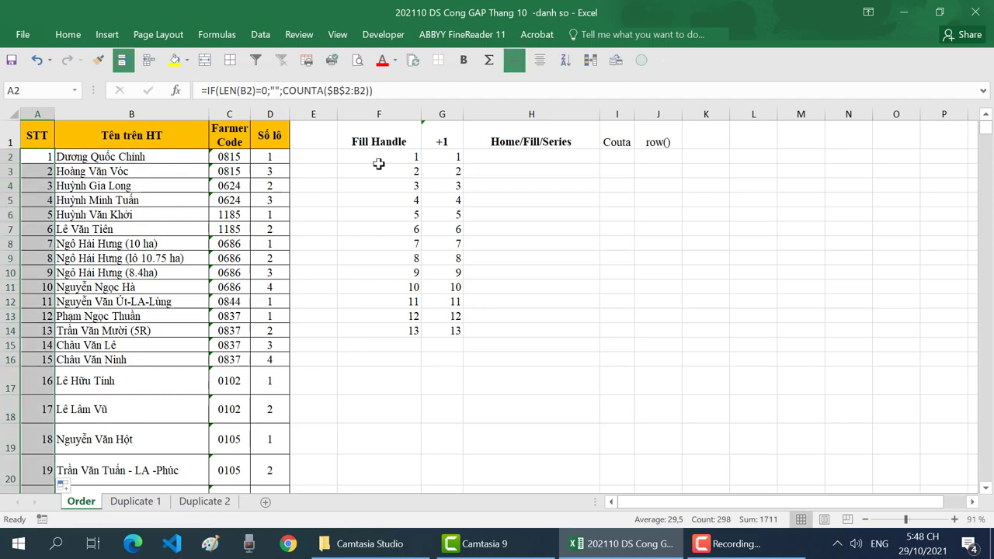
{"action": "scroll", "coordinate": [34, 386], "scroll_direction": "down", "scroll_amount": 3}
{"action": "scroll", "coordinate": [34, 386], "scroll_direction": "down", "scroll_amount": 7}
{"action": "scroll", "coordinate": [34, 388], "scroll_direction": "down", "scroll_amount": 5}
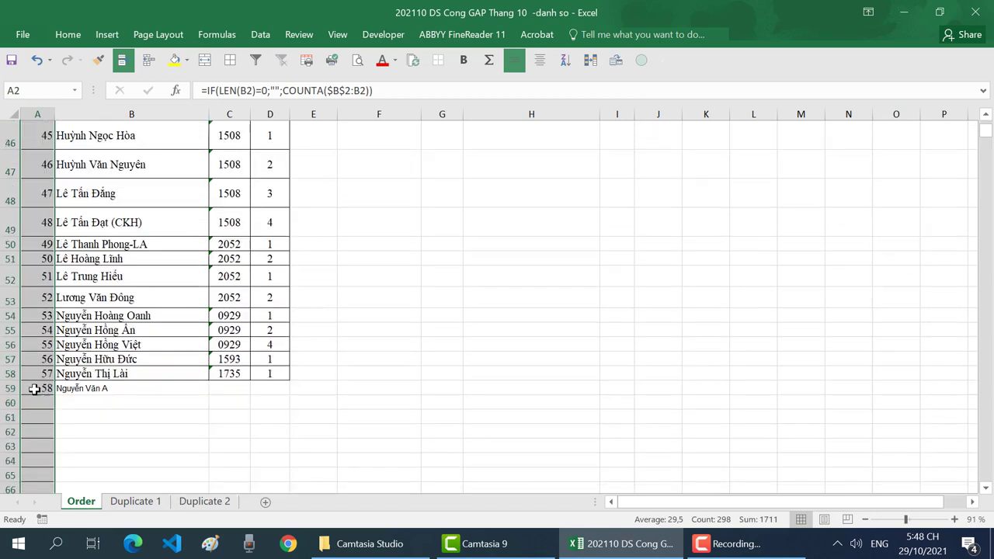
Type a new name in B60 so it is numbered 59 automatically
{"action": "left_click", "coordinate": [107, 389]}
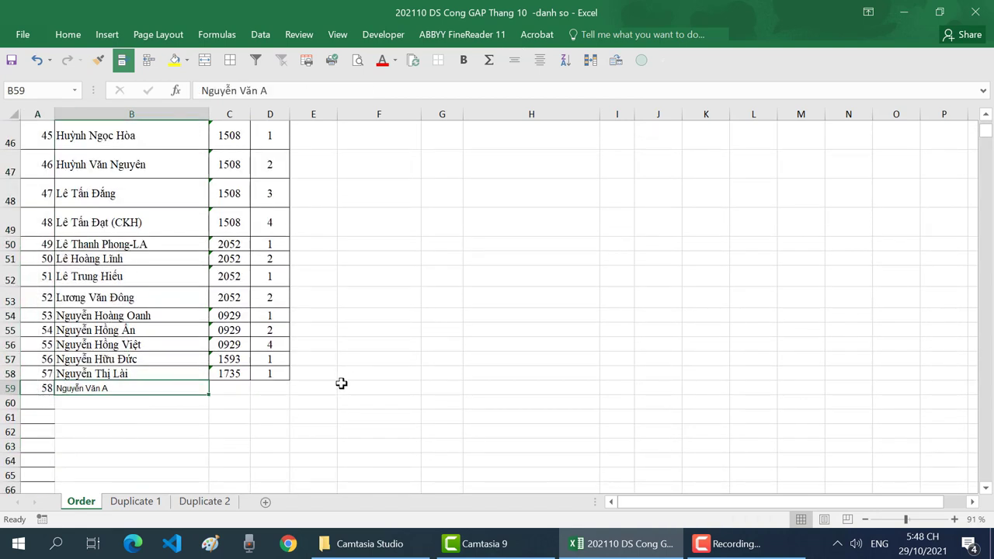
{"action": "left_click", "coordinate": [100, 404]}
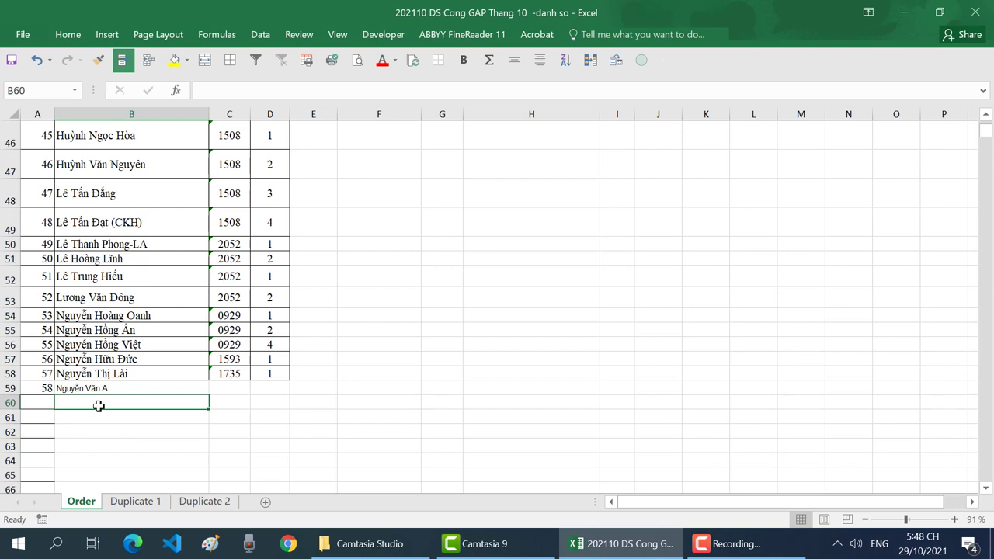
{"action": "type", "text": "Nguye"}
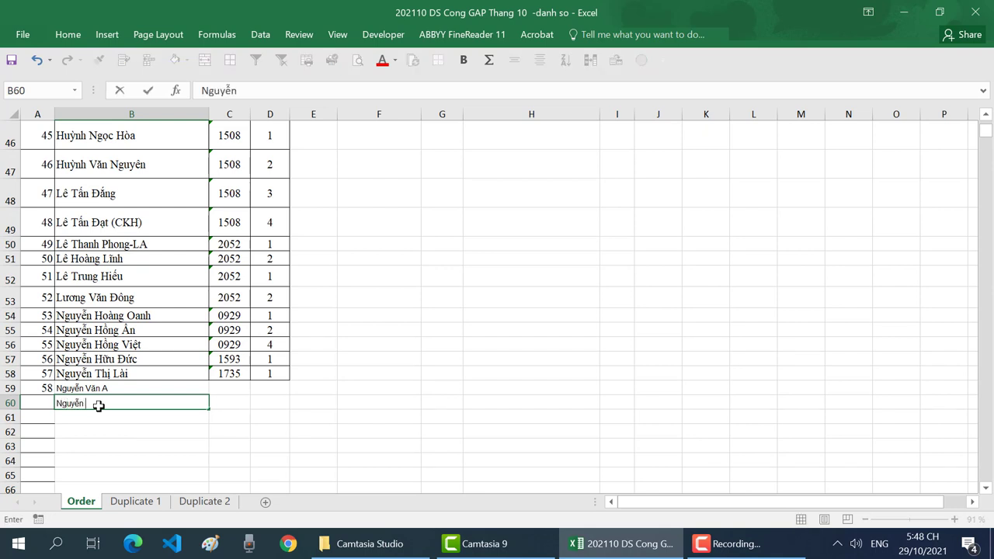
{"action": "type", "text": " Bình"}
{"action": "key", "text": "Return"}
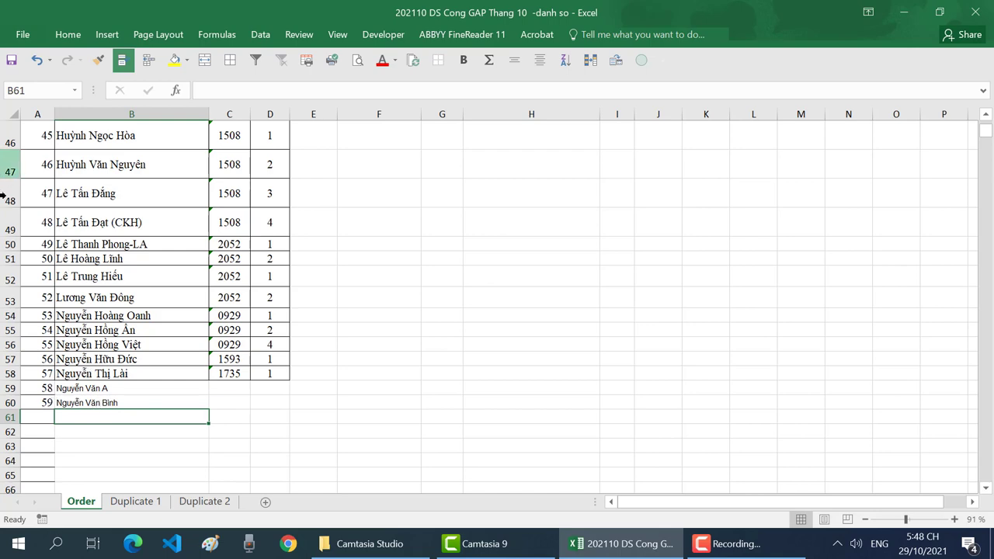
{"action": "scroll", "coordinate": [143, 277], "scroll_direction": "up", "scroll_amount": 8}
{"action": "scroll", "coordinate": [297, 250], "scroll_direction": "up", "scroll_amount": 3}
{"action": "scroll", "coordinate": [298, 251], "scroll_direction": "up", "scroll_amount": 4}
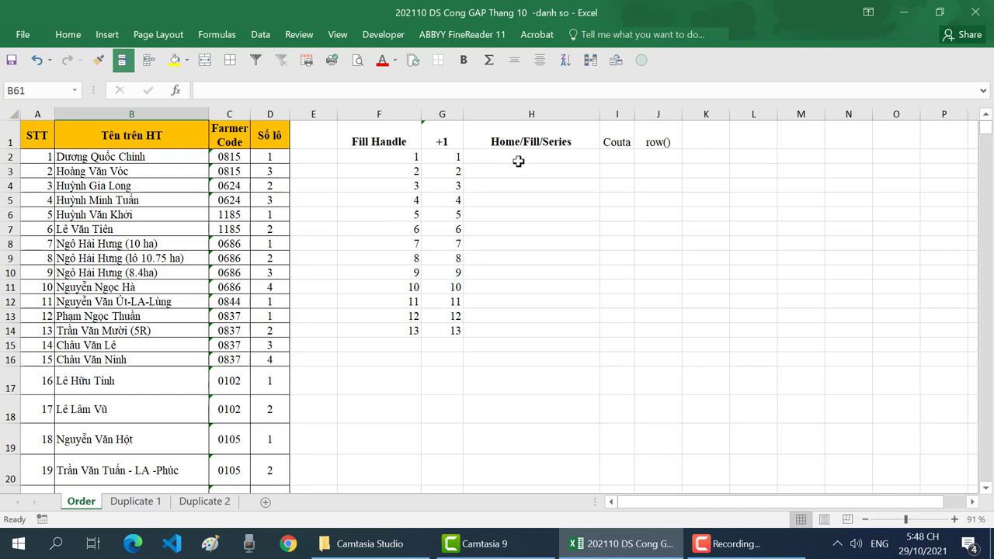
Move the Duplicate 2 sheet ahead of Duplicate 1 and select A3 in its STT column
{"action": "left_click", "coordinate": [129, 502]}
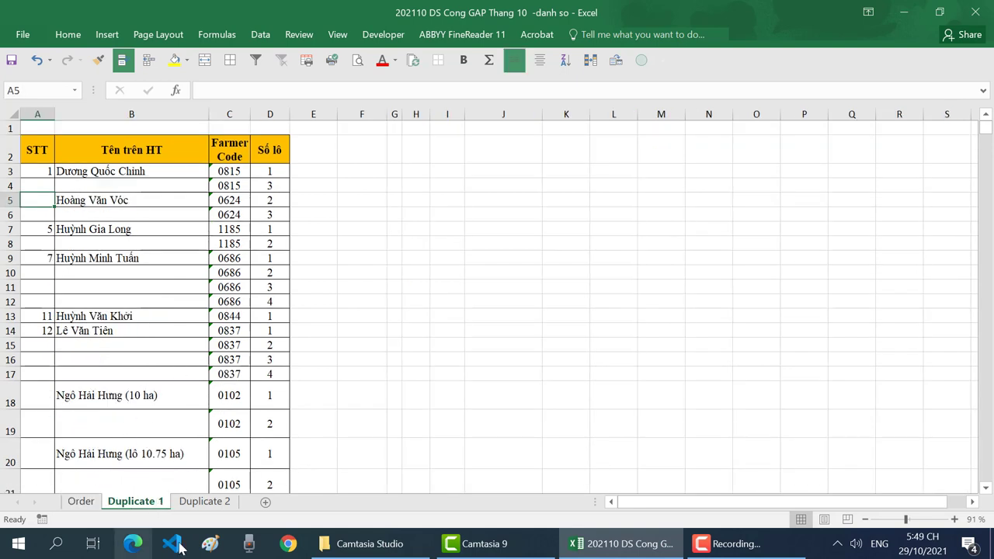
{"action": "left_click", "coordinate": [204, 501]}
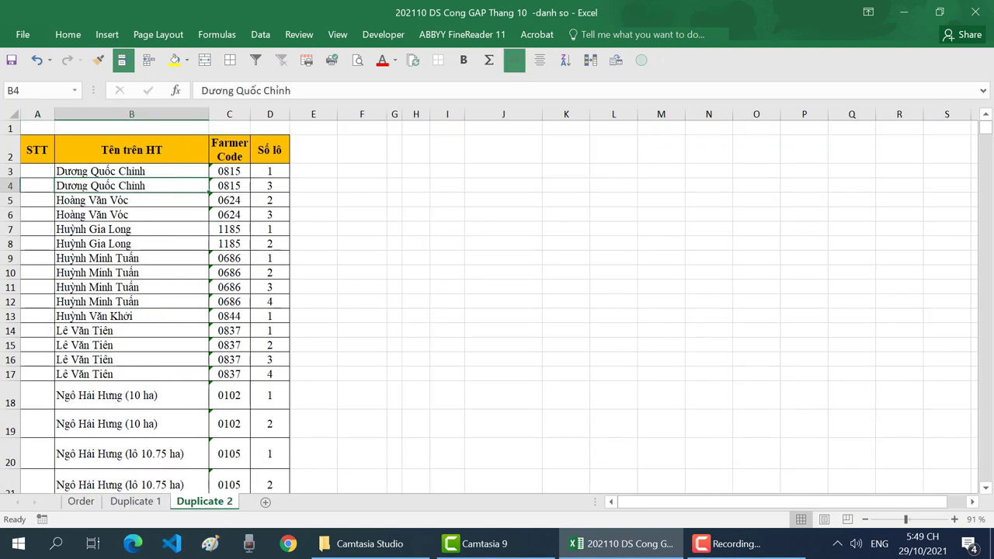
{"action": "left_click_drag", "start_coordinate": [158, 506], "coordinate": [129, 505]}
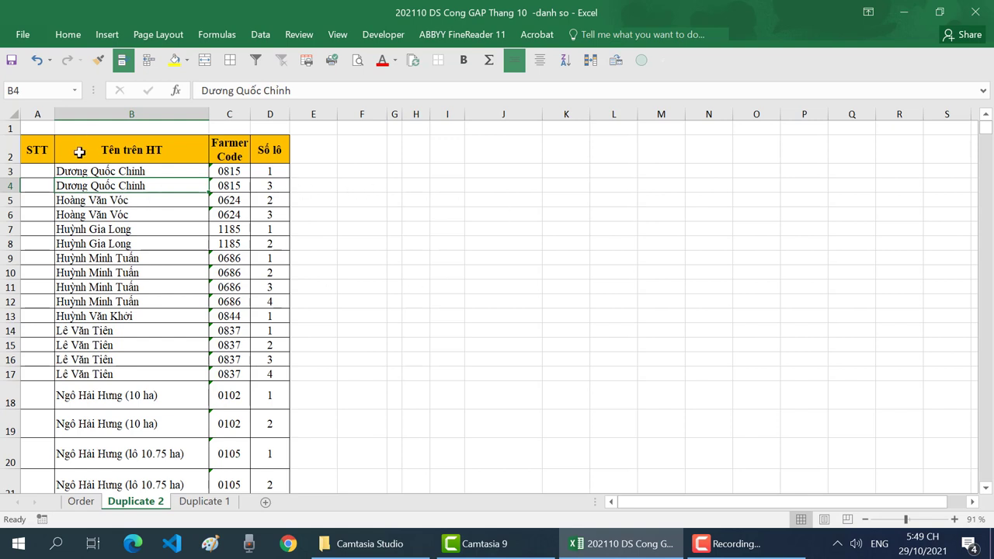
{"action": "left_click_drag", "start_coordinate": [80, 172], "coordinate": [179, 189]}
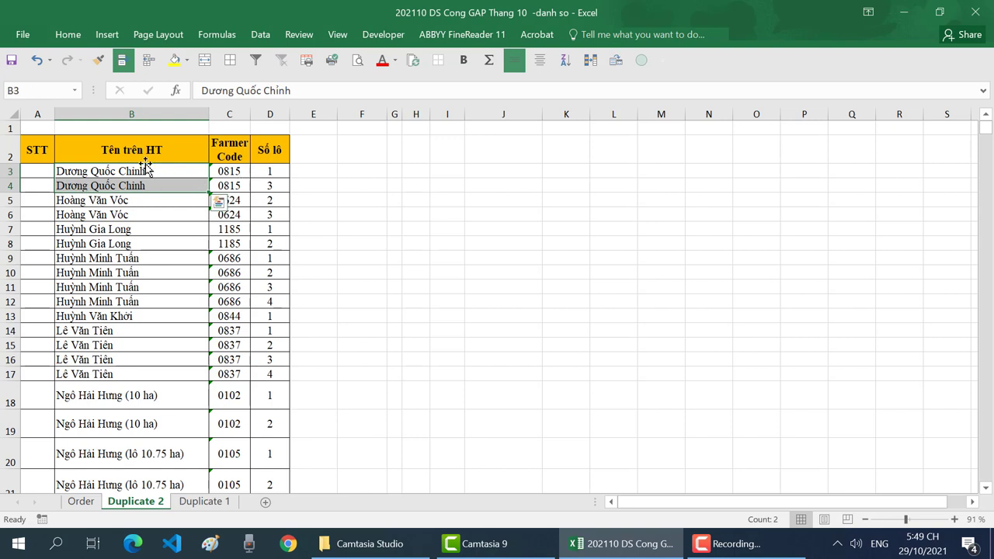
{"action": "left_click_drag", "start_coordinate": [134, 170], "coordinate": [128, 185]}
{"action": "left_click", "coordinate": [25, 173]}
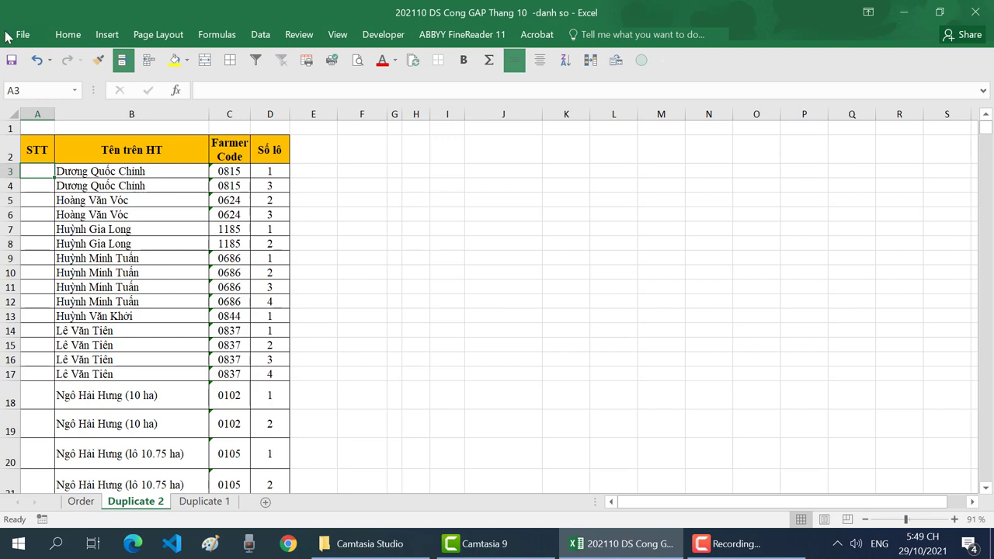
{"action": "left_click", "coordinate": [8, 169]}
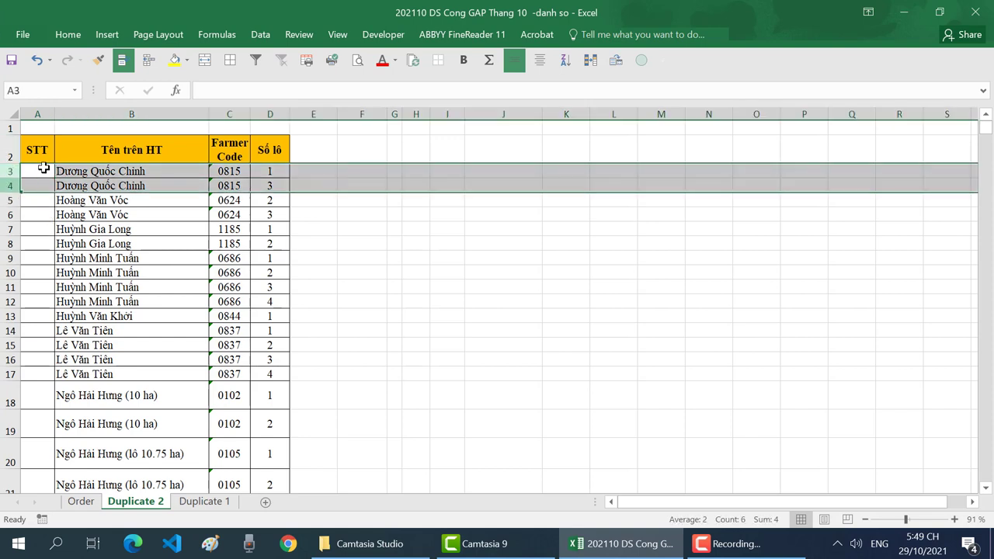
{"action": "left_click", "coordinate": [45, 167]}
Type STT numbers 1, 2, 3 and 4 beside each unique name's first row, skipping repeats
{"action": "type", "text": "1"}
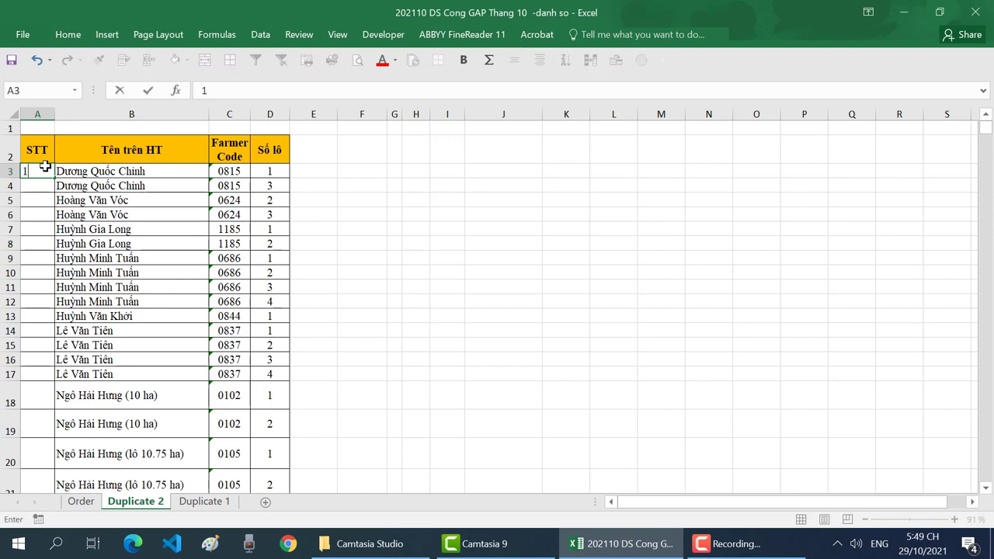
{"action": "key", "text": "Return"}
{"action": "key", "text": "Return"}
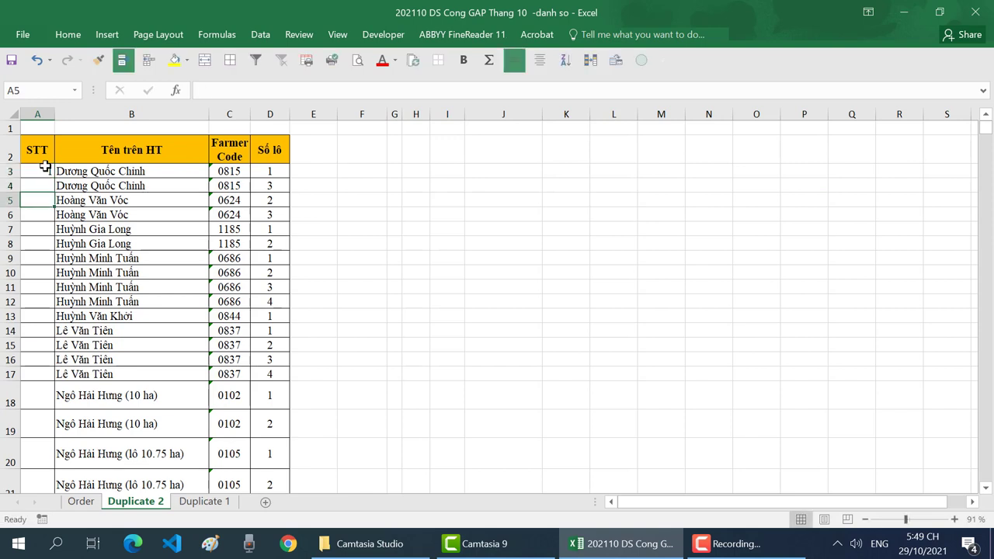
{"action": "type", "text": "2"}
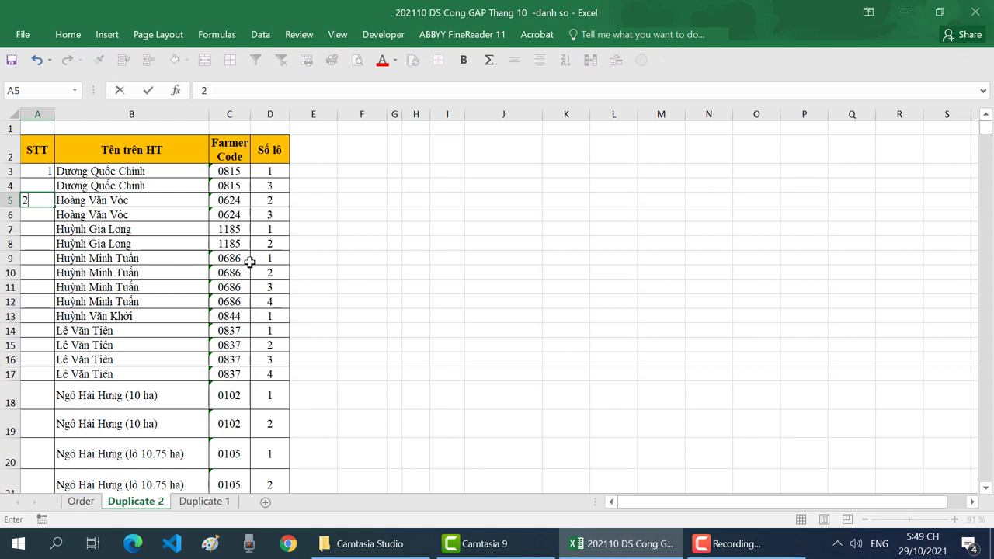
{"action": "key", "text": "Return"}
{"action": "key", "text": "Down"}
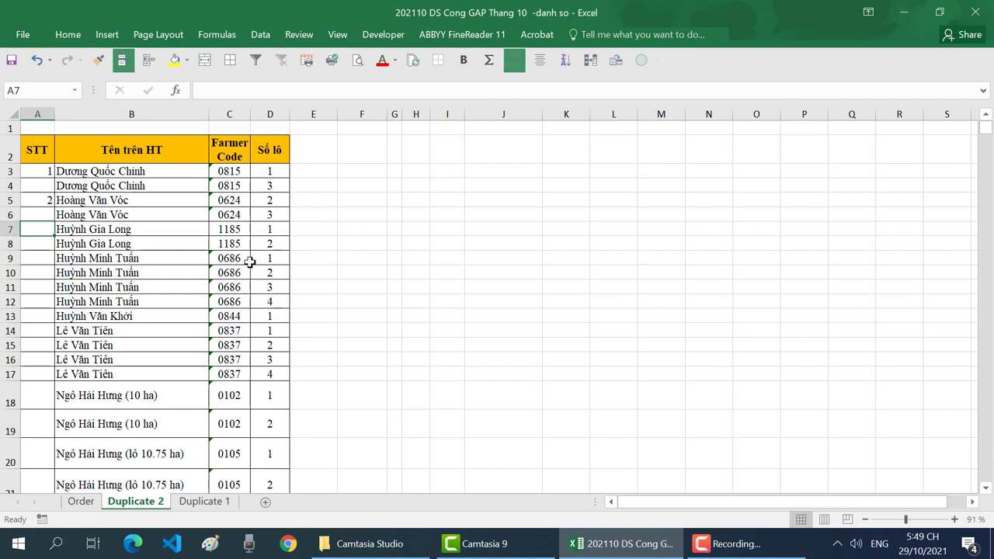
{"action": "type", "text": "3"}
{"action": "key", "text": "Return"}
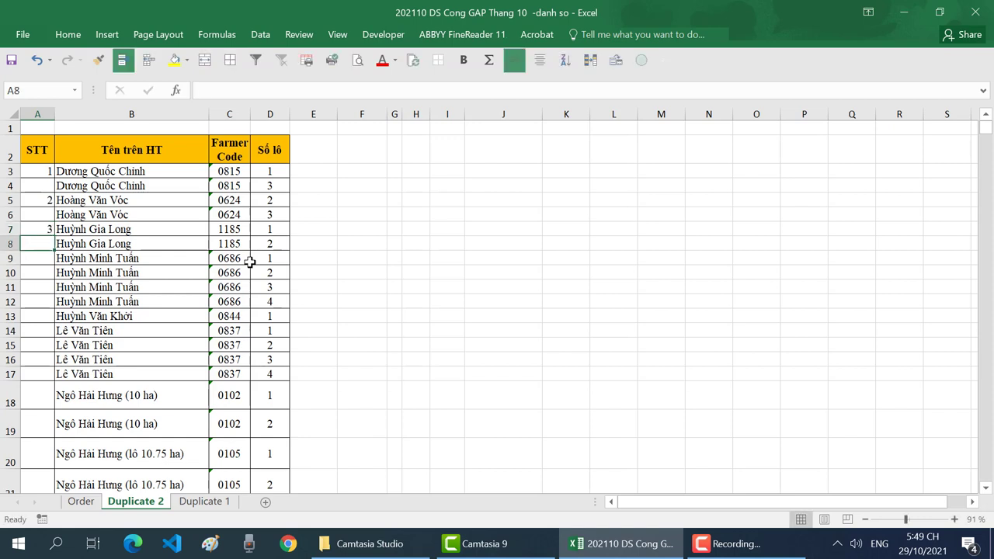
{"action": "key", "text": "Down"}
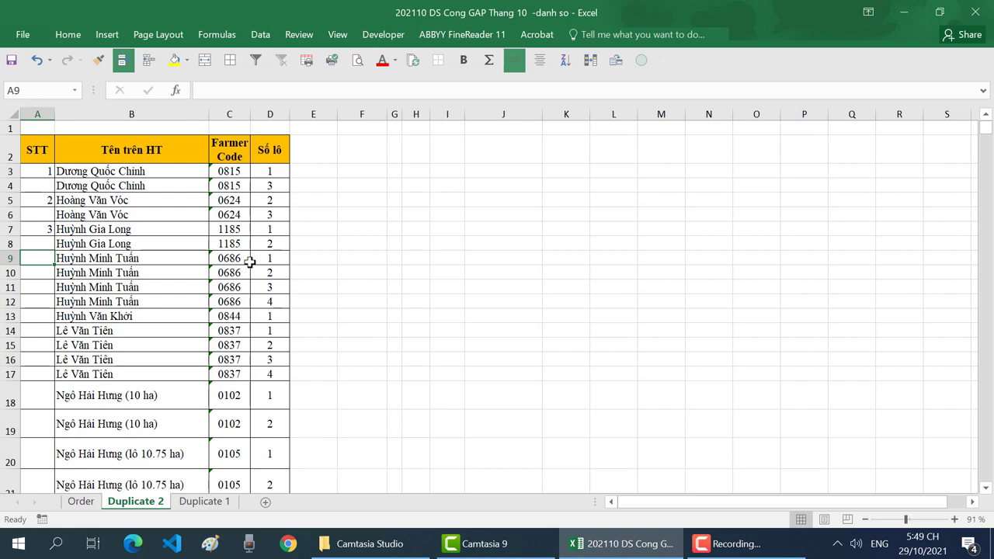
{"action": "type", "text": "4"}
{"action": "key", "text": "Return"}
{"action": "key", "text": "Down"}
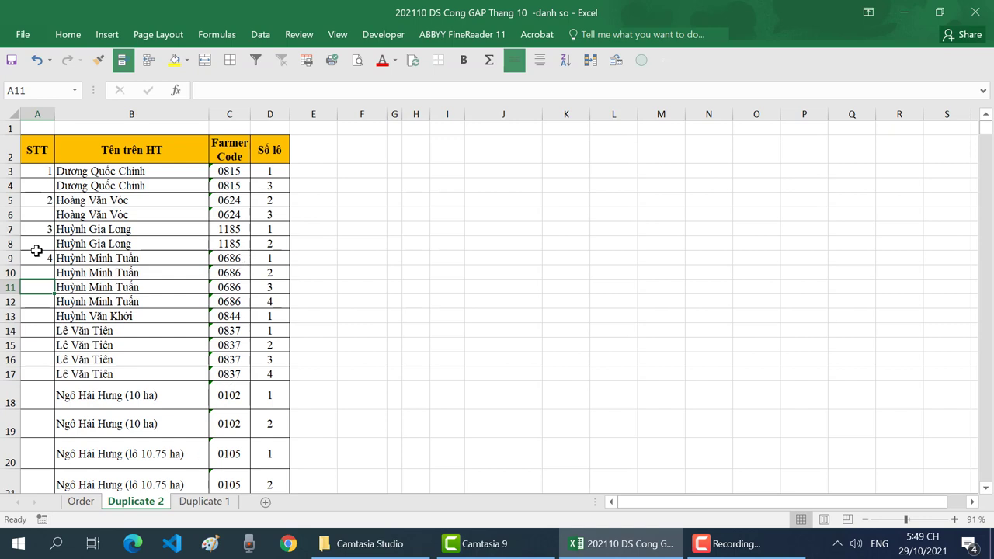
{"action": "left_click", "coordinate": [35, 310]}
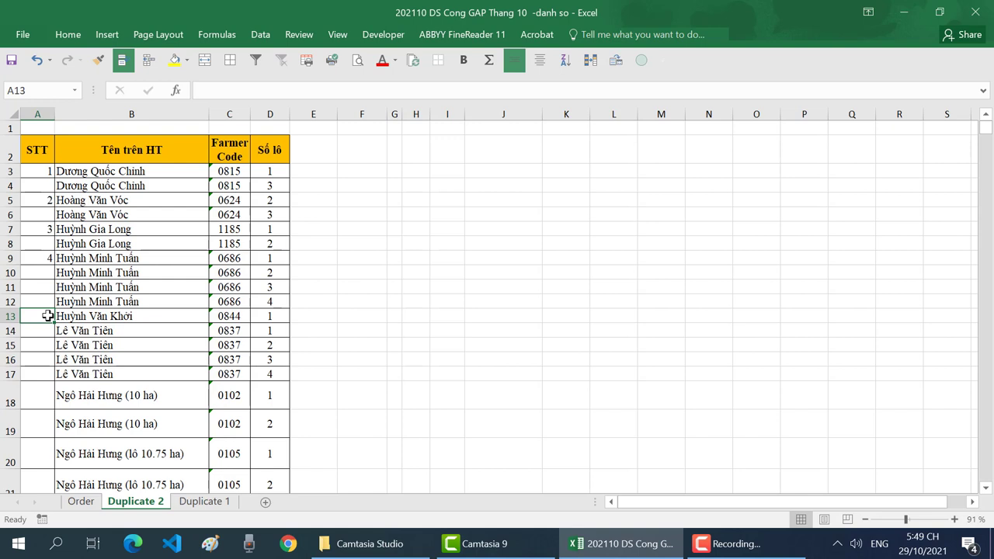
Delete the hand-typed STT numbers in column A
{"action": "left_click", "coordinate": [136, 169]}
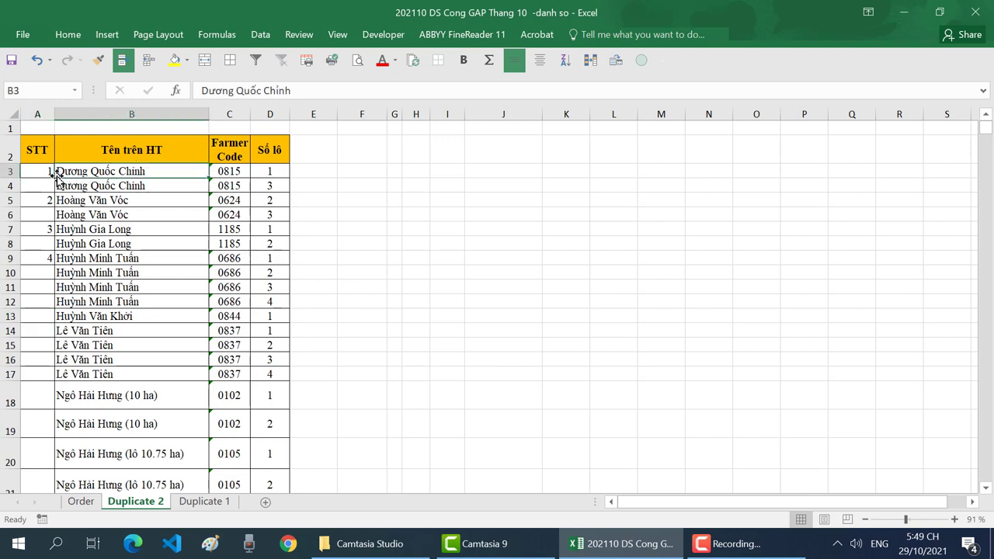
{"action": "left_click", "coordinate": [43, 157]}
{"action": "left_click", "coordinate": [48, 171]}
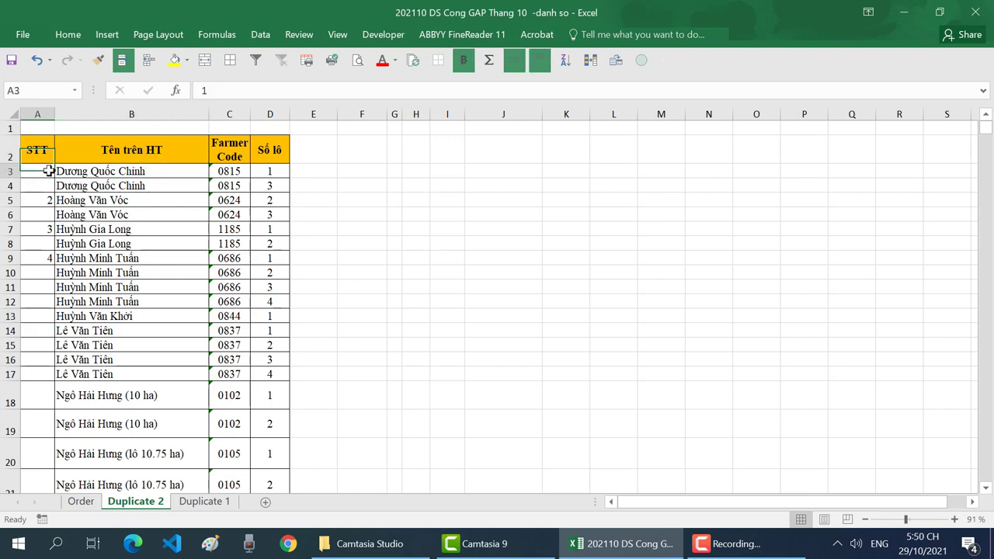
{"action": "left_click", "coordinate": [146, 172]}
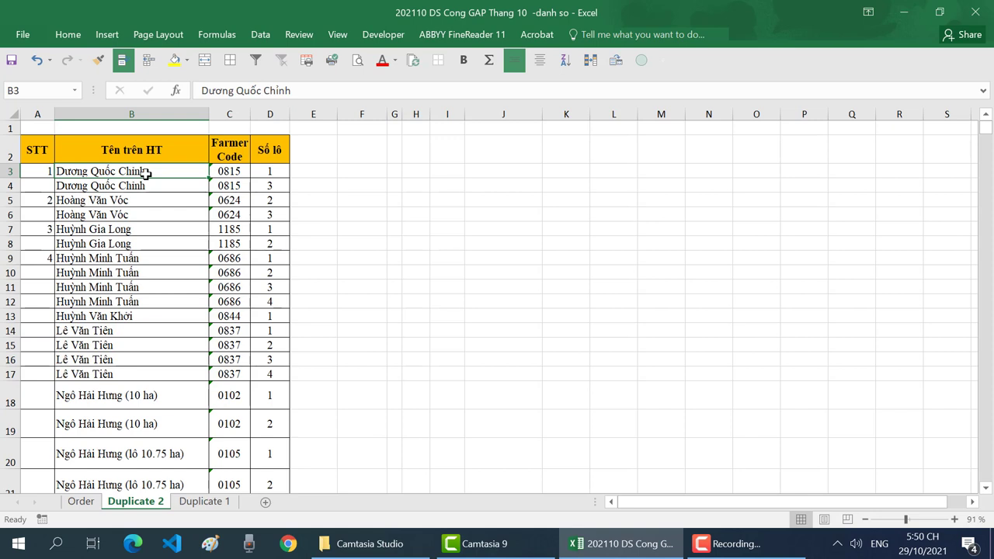
{"action": "key", "text": "ctrl+shift+Down"}
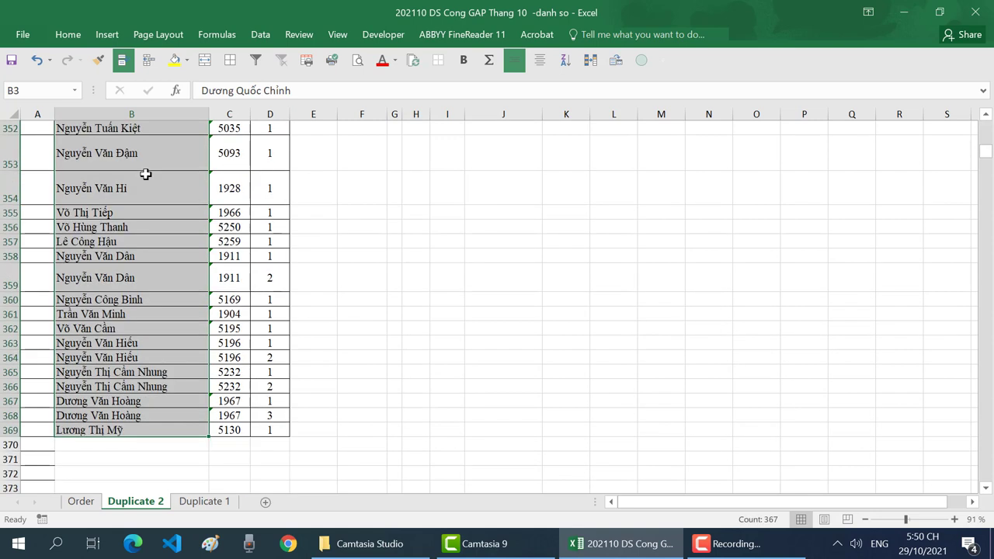
{"action": "key", "text": "ctrl+shift+Up"}
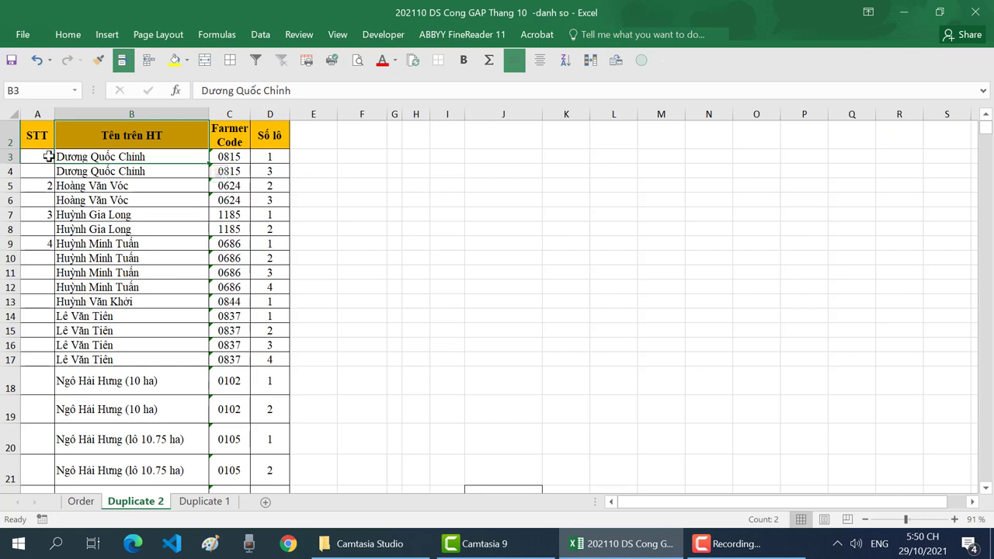
{"action": "mouse_move", "coordinate": [48, 155]}
{"action": "left_mouse_down"}
{"action": "mouse_move", "coordinate": [52, 274]}
{"action": "mouse_move", "coordinate": [42, 268]}
{"action": "left_mouse_up"}
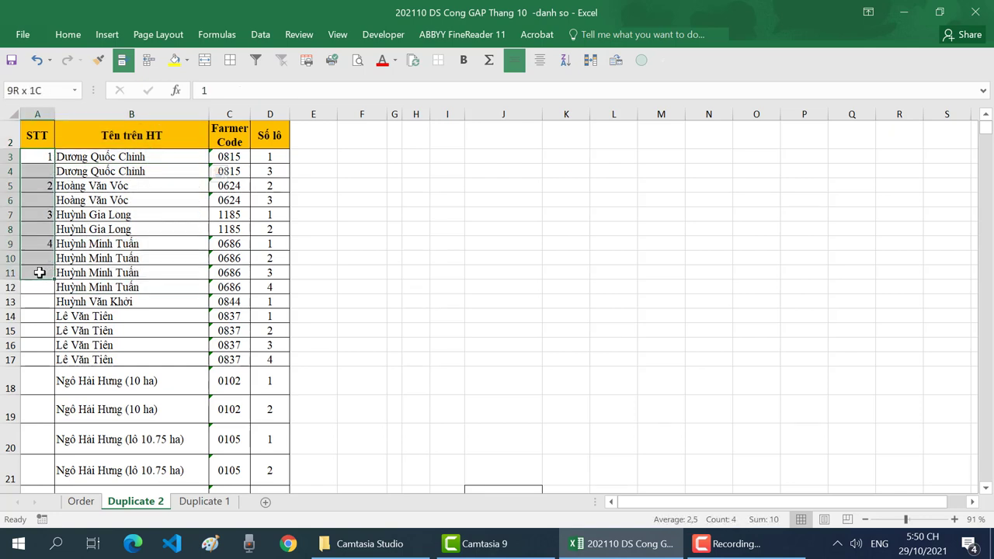
{"action": "key", "text": "Delete"}
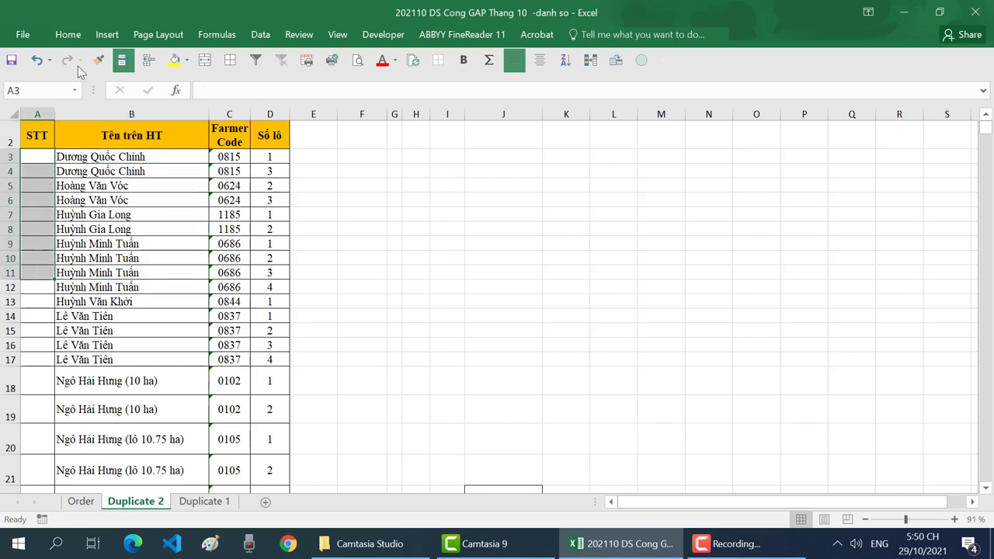
Insert a new blank column before the STT column
{"action": "left_click", "coordinate": [29, 114]}
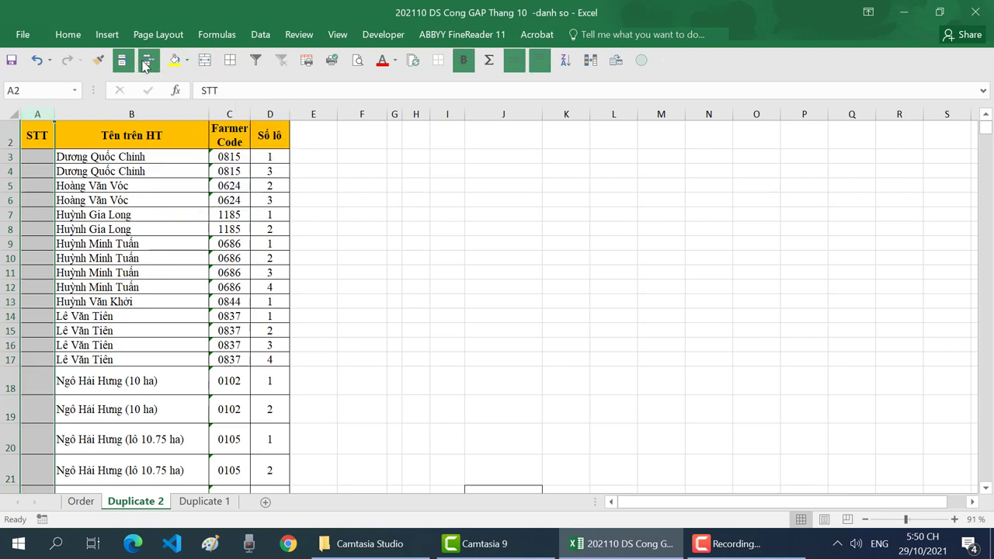
{"action": "left_click", "coordinate": [146, 62]}
{"action": "left_click", "coordinate": [87, 155]}
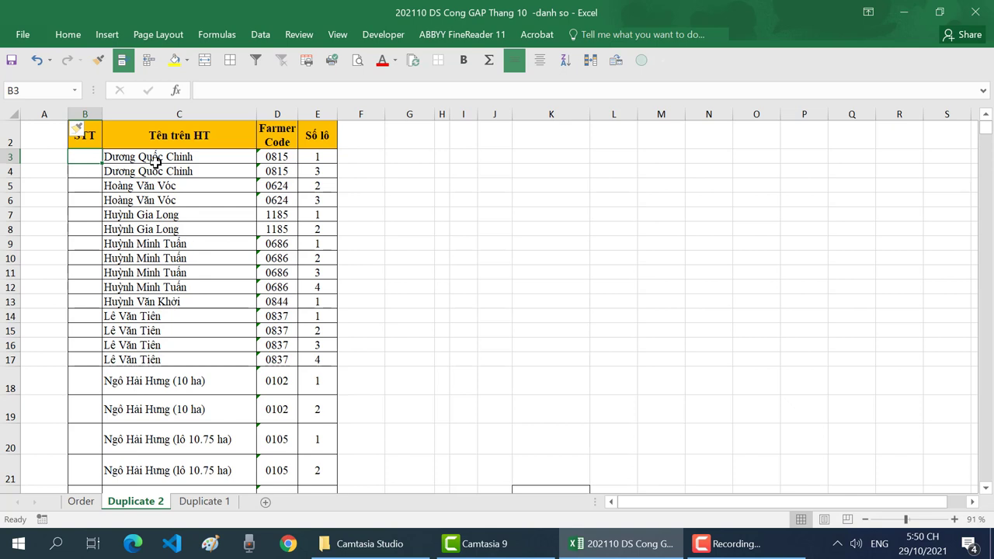
Enter 1 in B3 and =IF(C3=C4;B3;B3+1) in B4 to start the STT numbering
{"action": "type", "text": "1"}
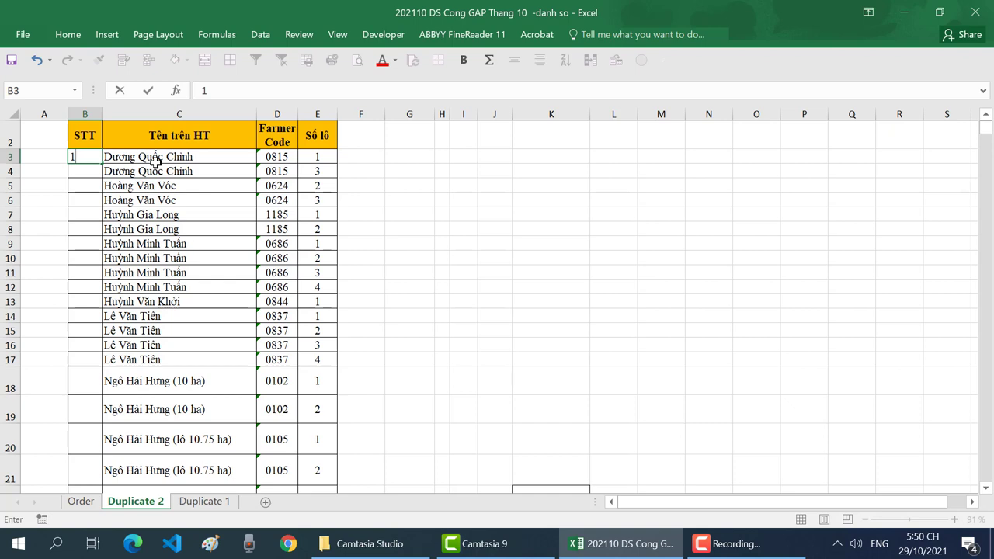
{"action": "key", "text": "Return"}
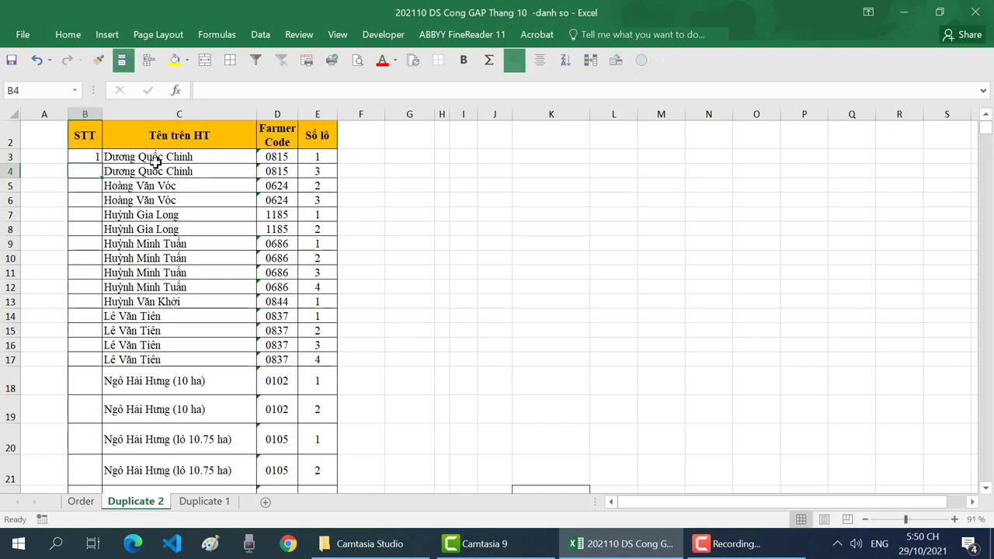
{"action": "type", "text": "=i"}
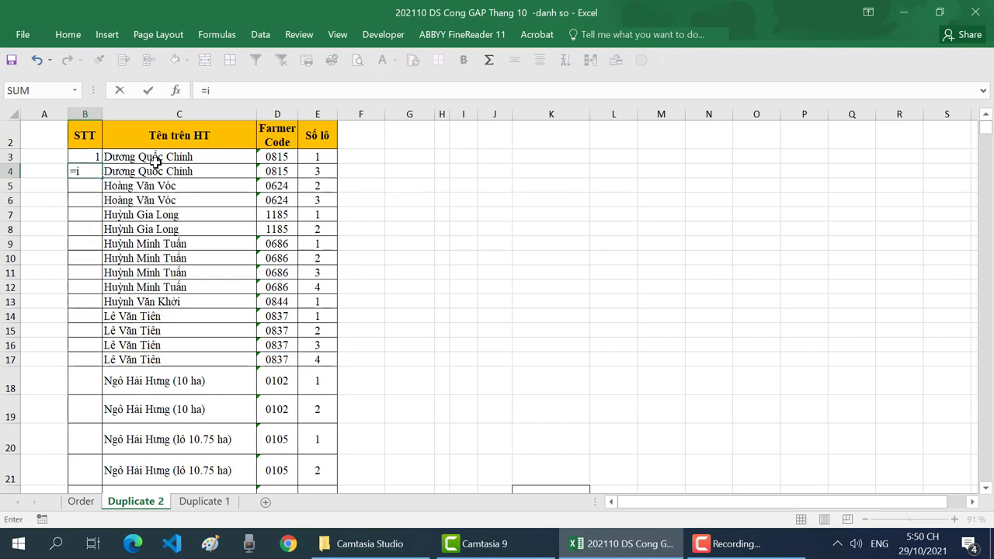
{"action": "type", "text": "f"}
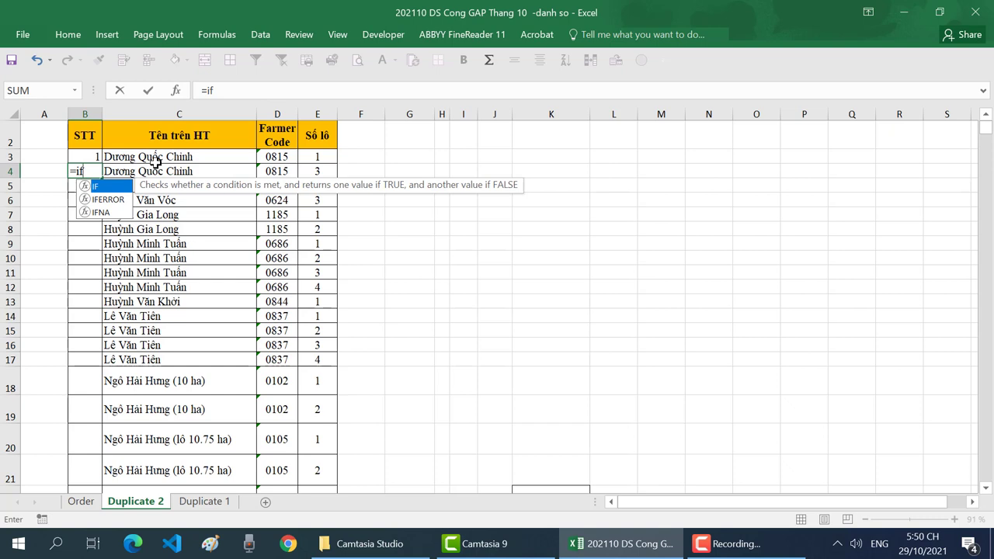
{"action": "key", "text": "Tab"}
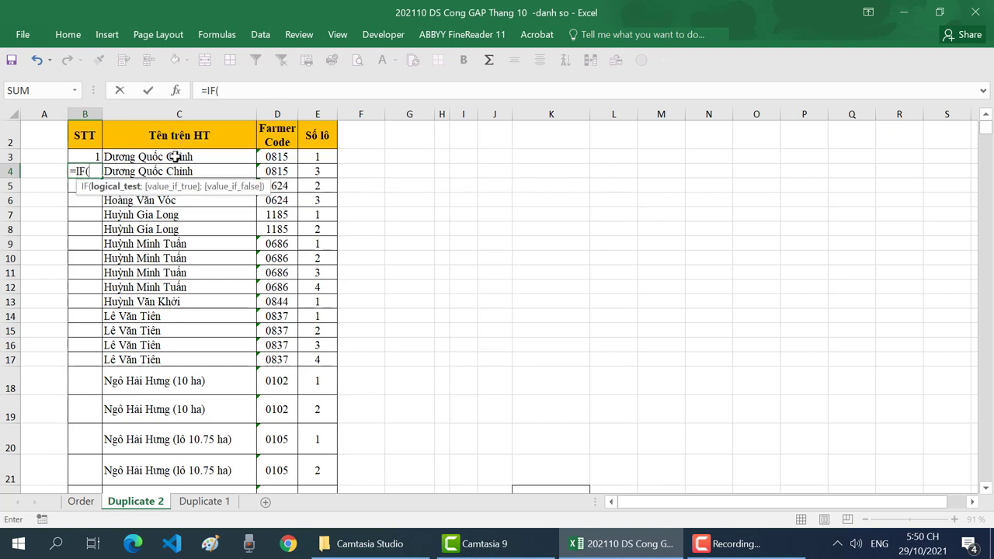
{"action": "left_click", "coordinate": [175, 156]}
{"action": "type", "text": "="}
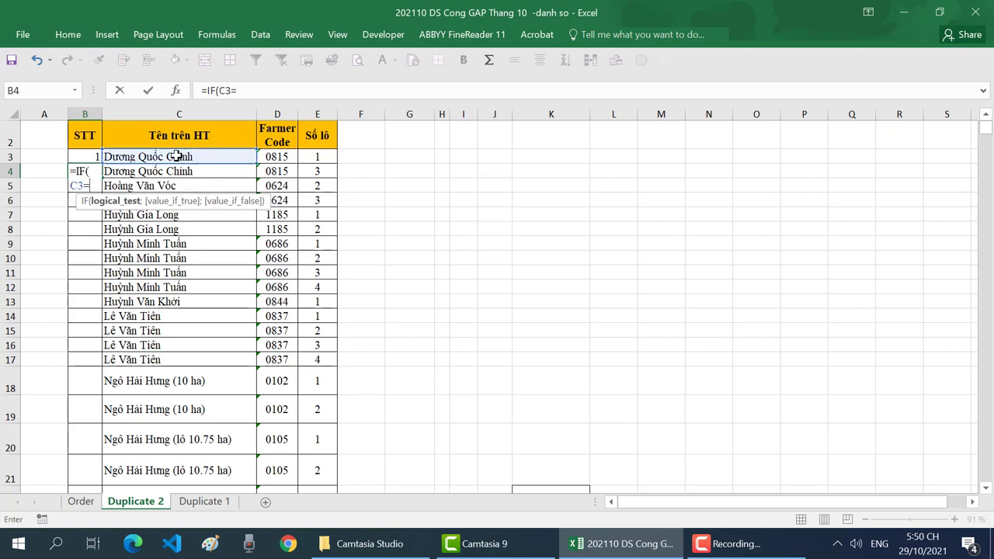
{"action": "type", "text": "c4"}
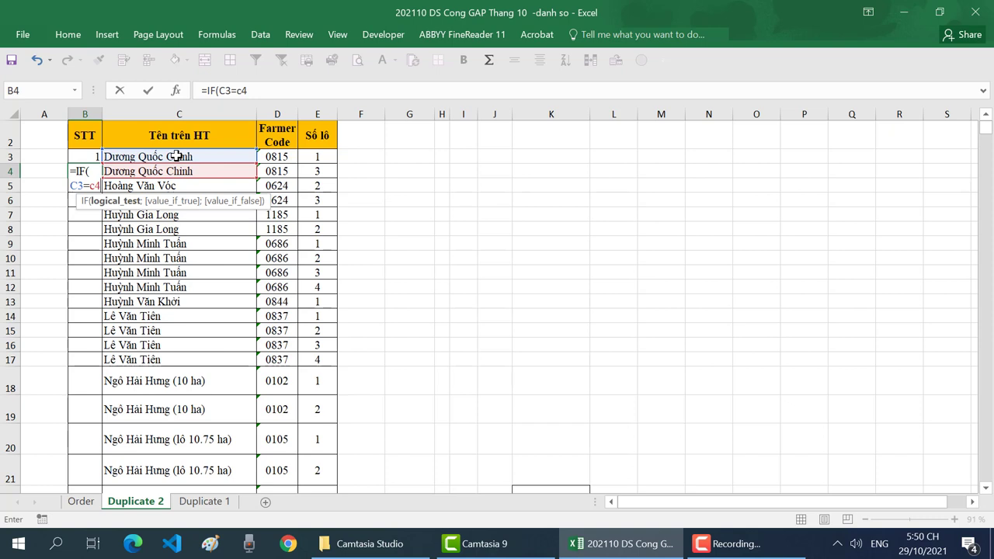
{"action": "type", "text": ";"}
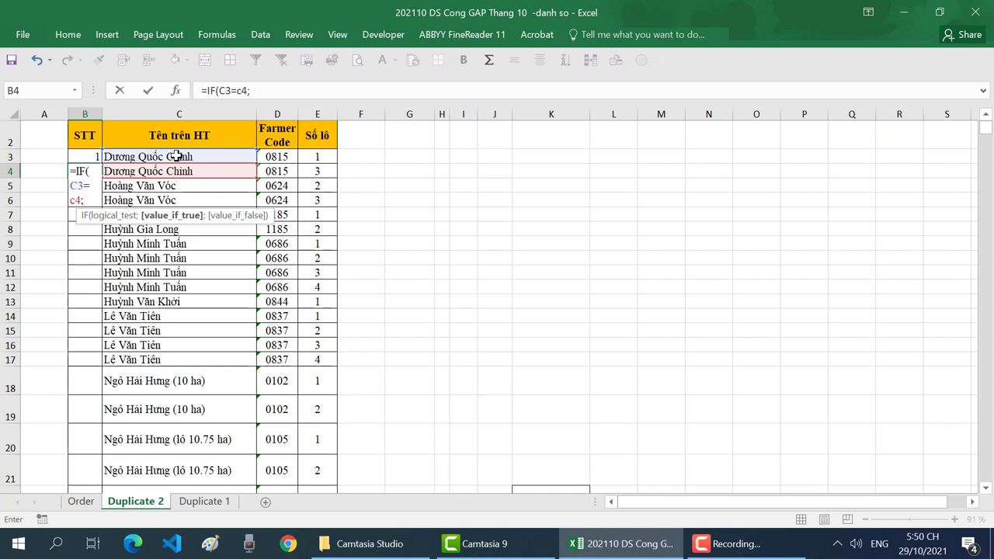
{"action": "type", "text": "b"}
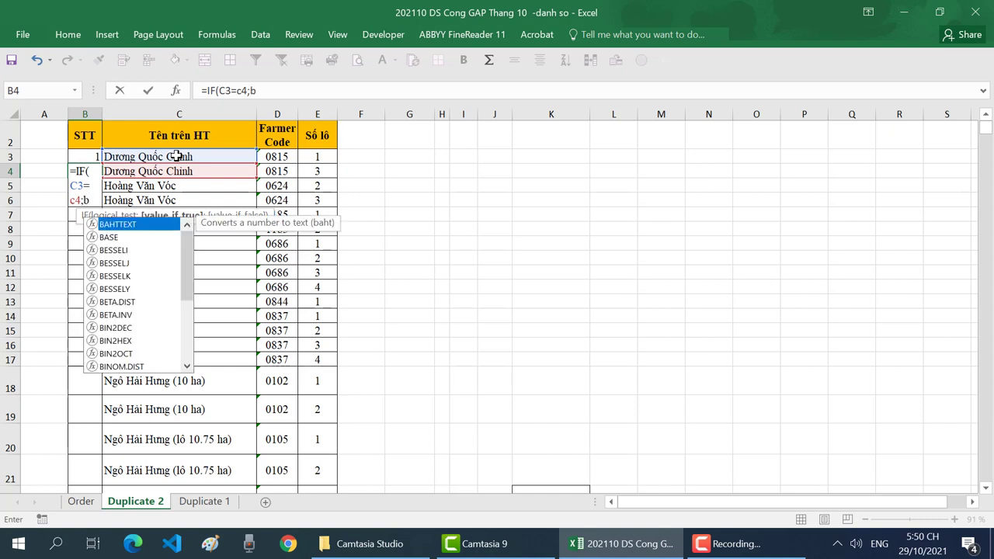
{"action": "type", "text": "3"}
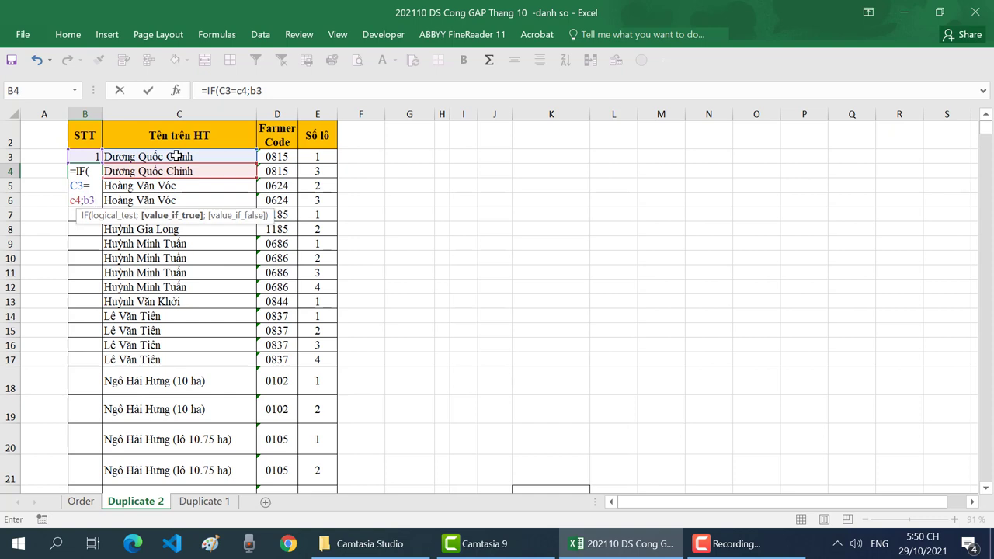
{"action": "type", "text": ";"}
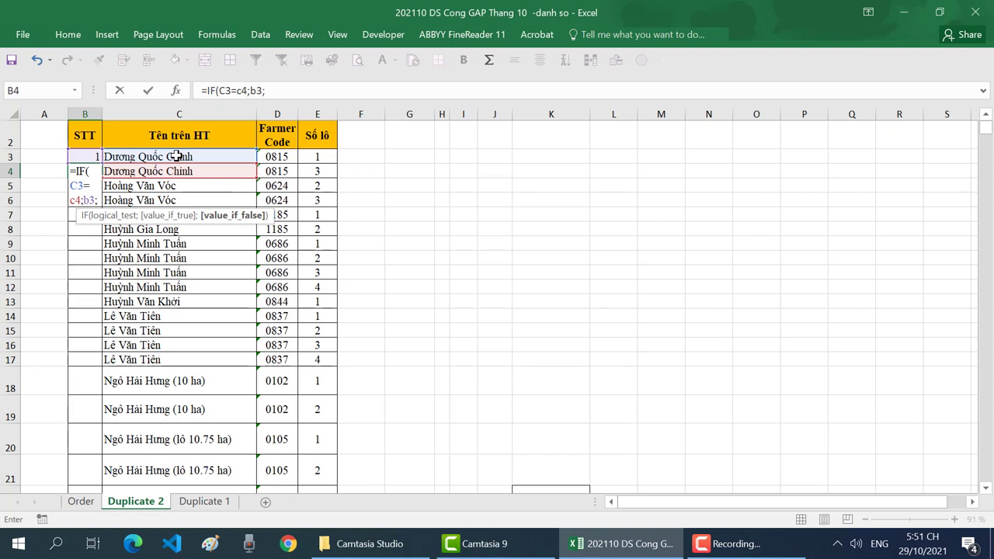
{"action": "type", "text": "b"}
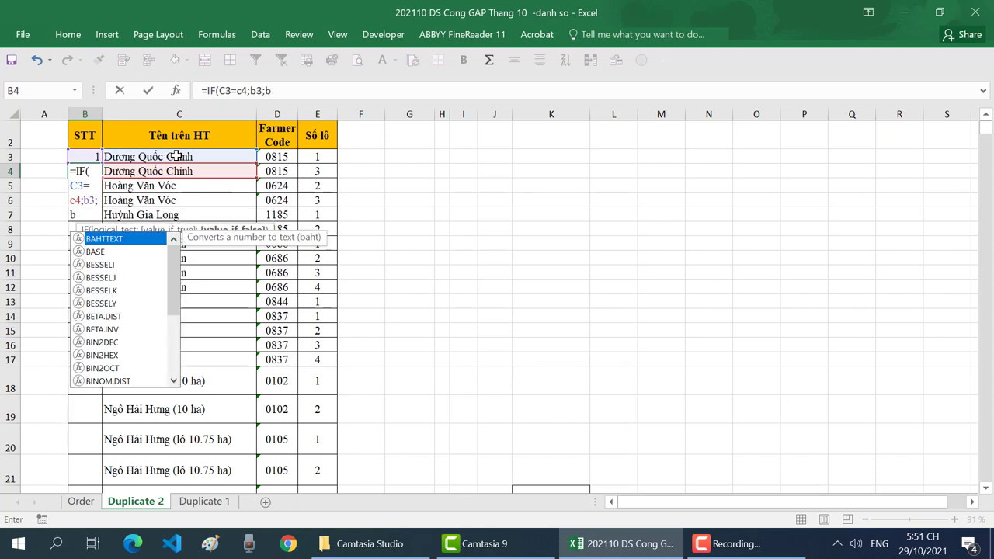
{"action": "type", "text": "3+"}
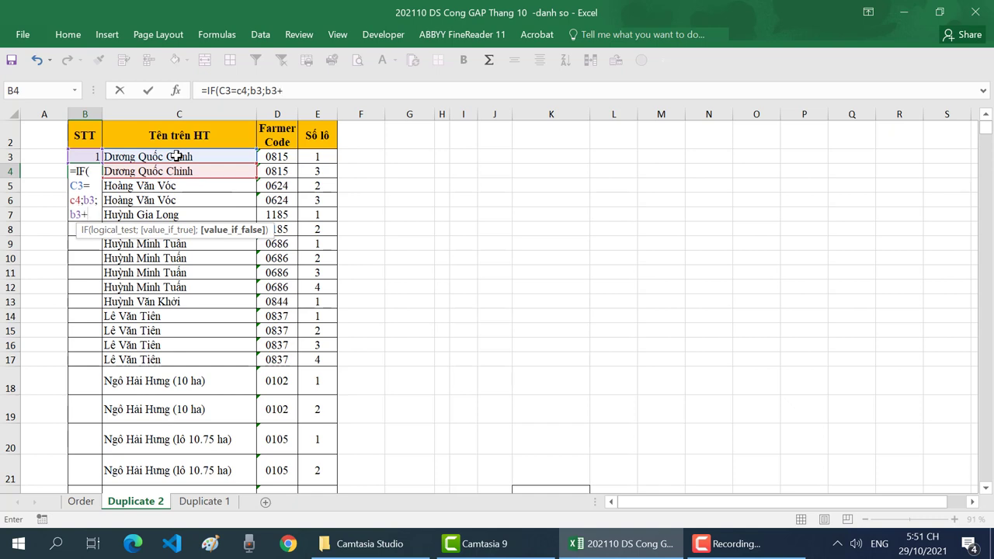
{"action": "type", "text": "1"}
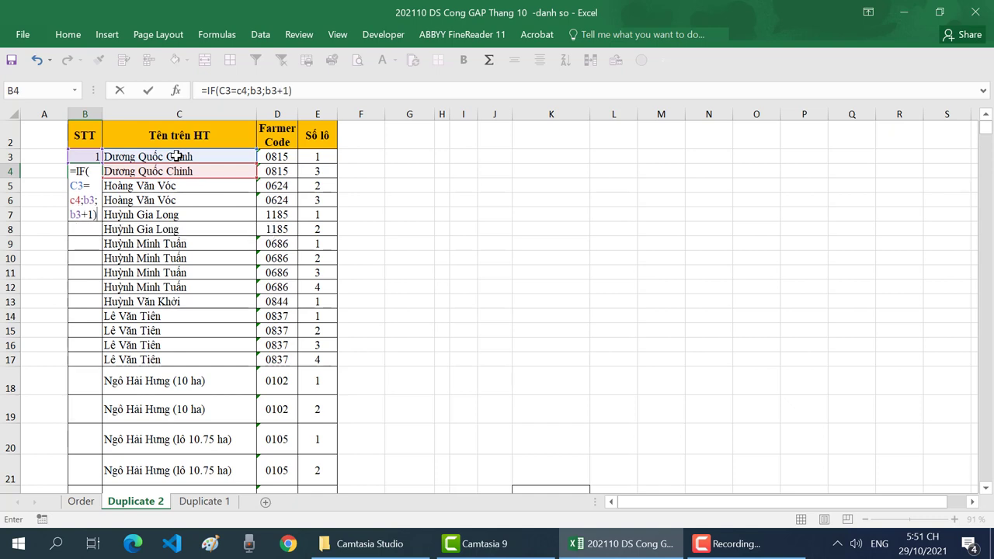
{"action": "key", "text": "Return"}
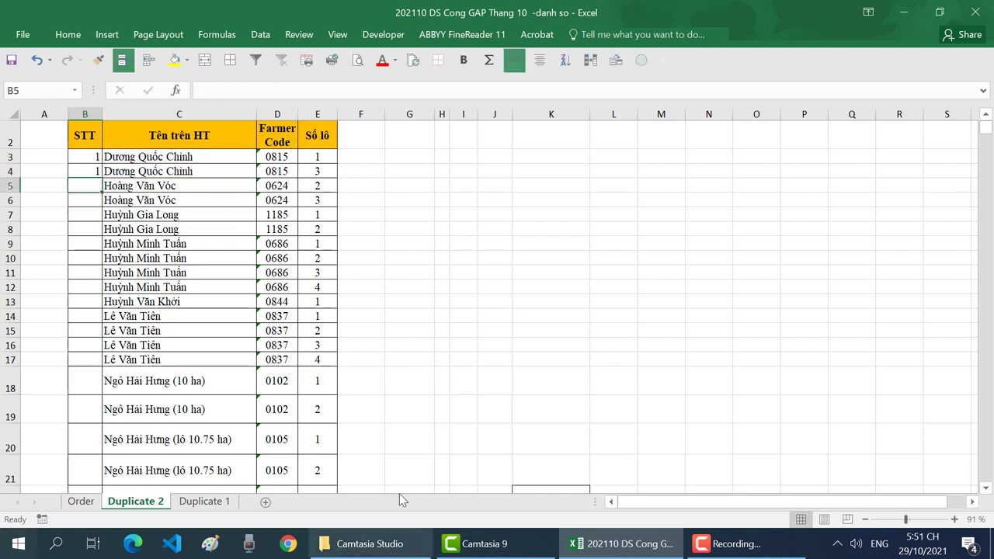
Fill B4's IF formula down column B so repeated names share numbers 1, 1, 2, 2… up to 8
{"action": "left_click", "coordinate": [89, 157]}
{"action": "left_click", "coordinate": [94, 171]}
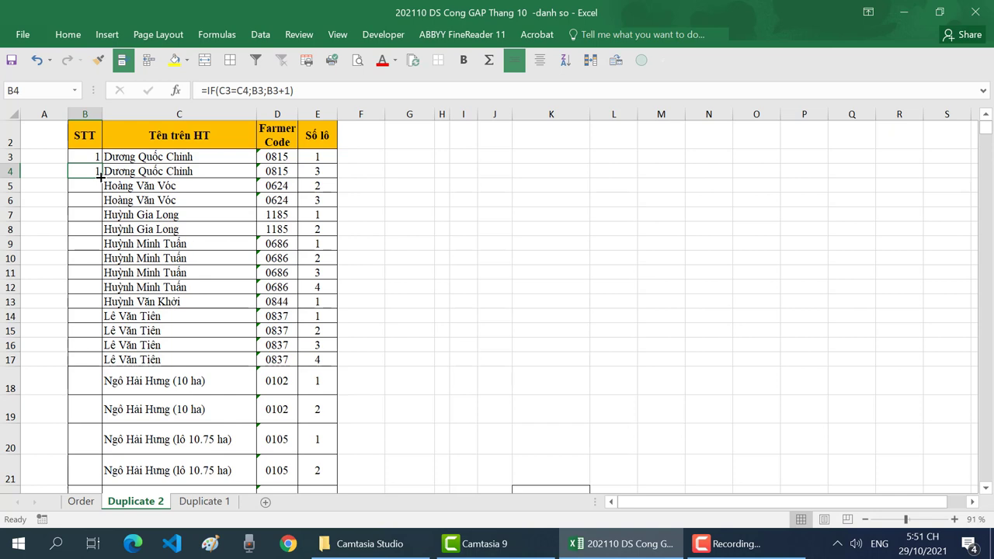
{"action": "double_click", "coordinate": [101, 177]}
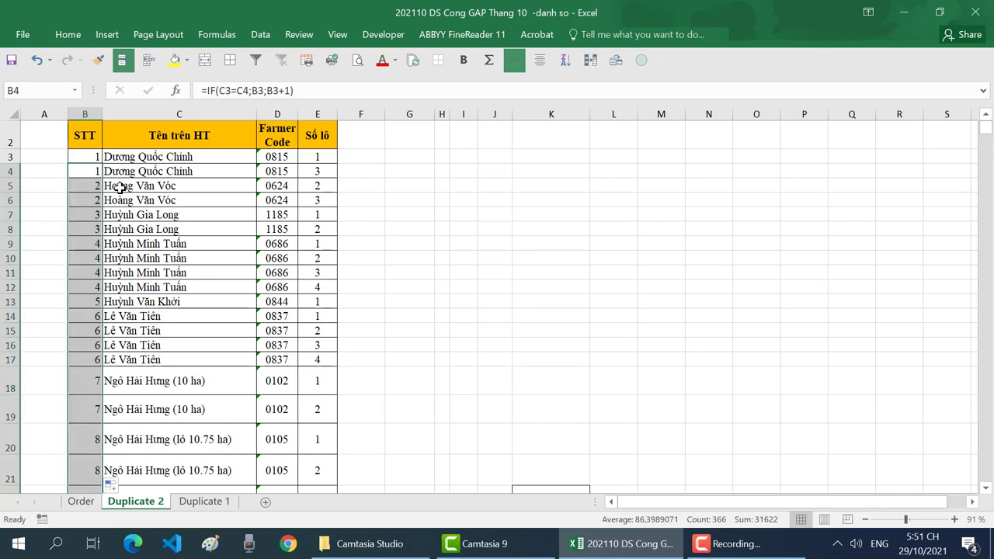
{"action": "left_click", "coordinate": [120, 187]}
{"action": "left_click", "coordinate": [136, 201]}
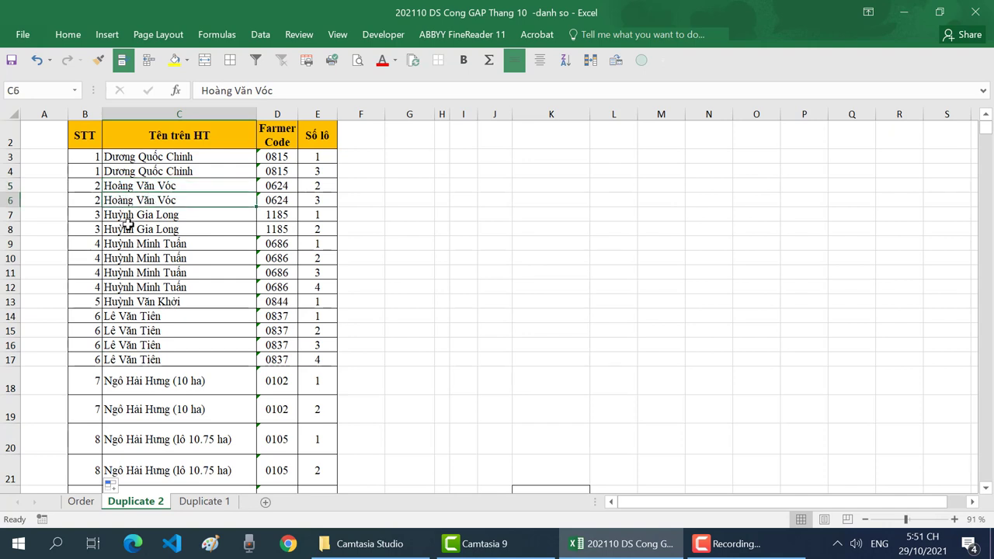
{"action": "left_click", "coordinate": [123, 216]}
{"action": "left_click", "coordinate": [121, 229]}
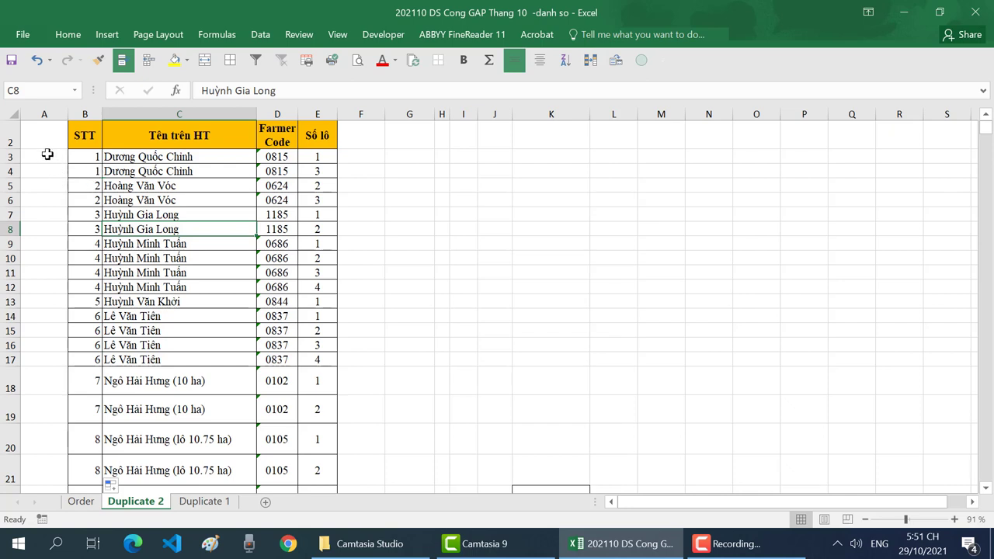
Enter 1 in A3 and =IF(B3=B4;"";B4) in A4 to blank repeated STT values
{"action": "left_click", "coordinate": [48, 155]}
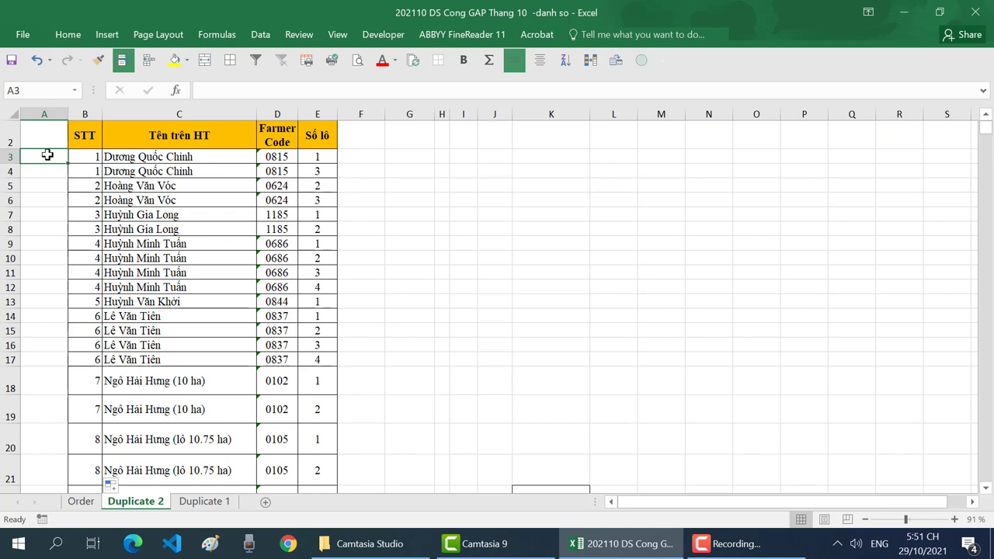
{"action": "type", "text": "1"}
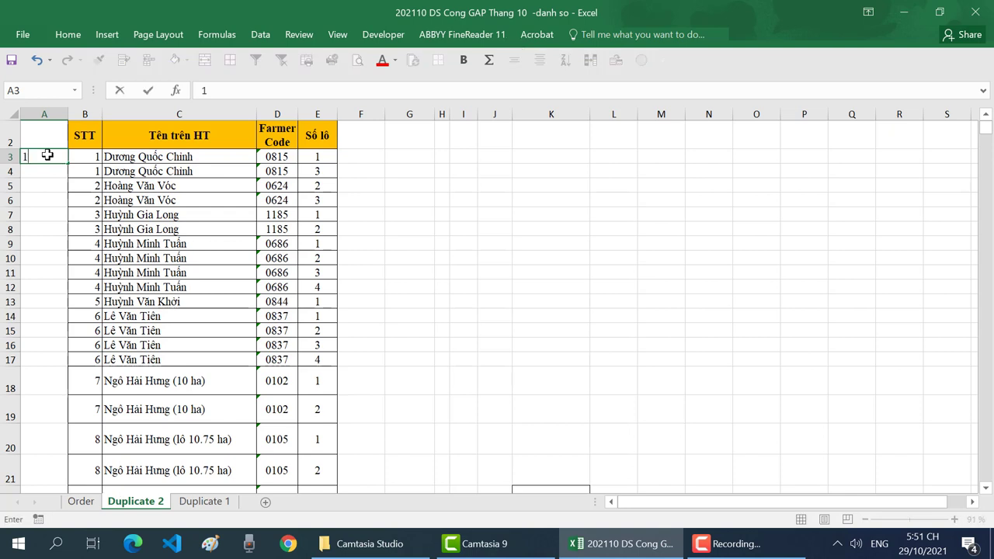
{"action": "key", "text": "Return"}
{"action": "type", "text": "="}
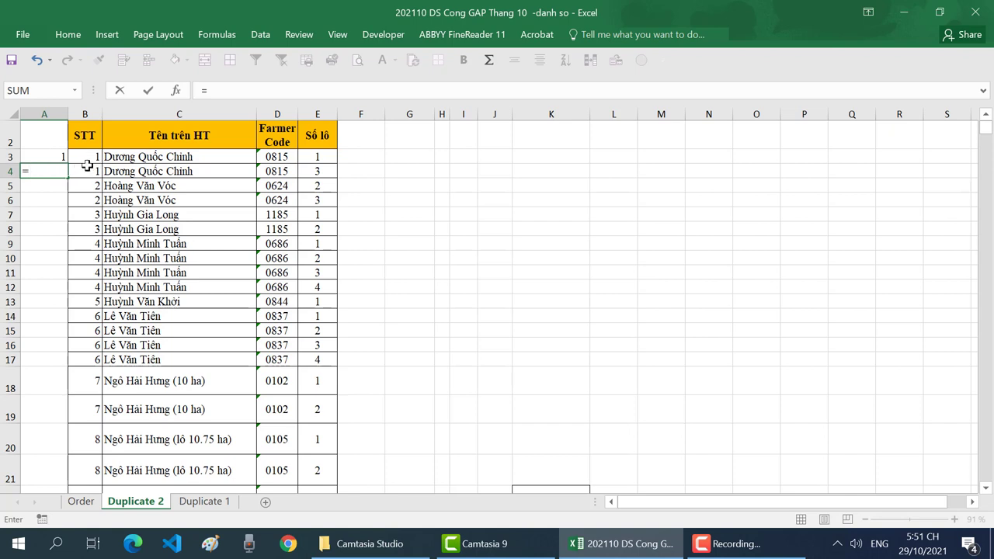
{"action": "type", "text": "IF"}
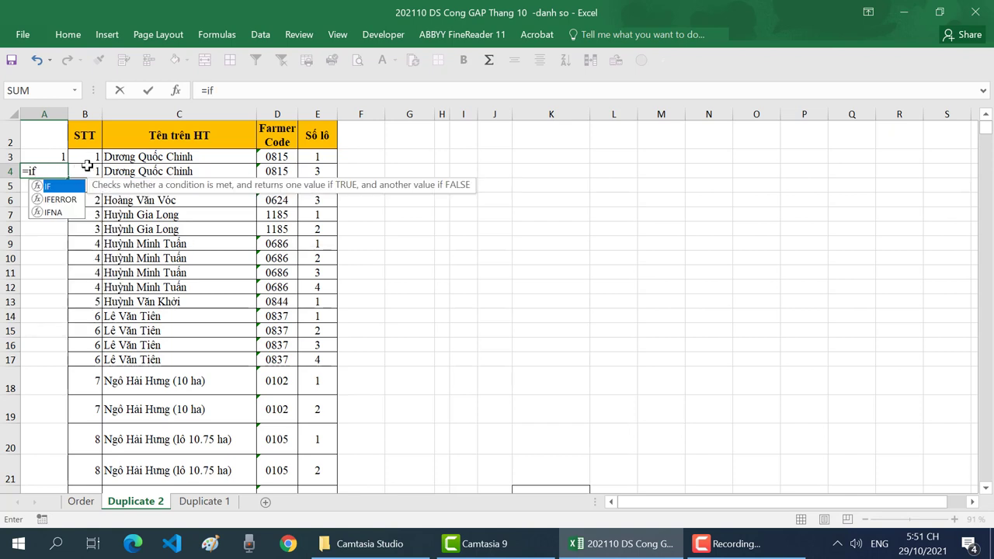
{"action": "type", "text": "("}
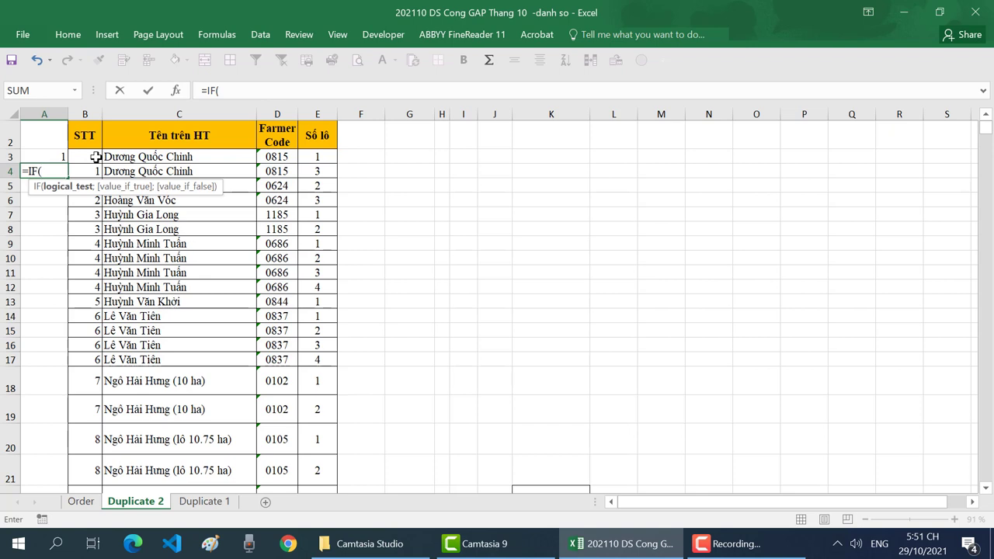
{"action": "left_click", "coordinate": [95, 157]}
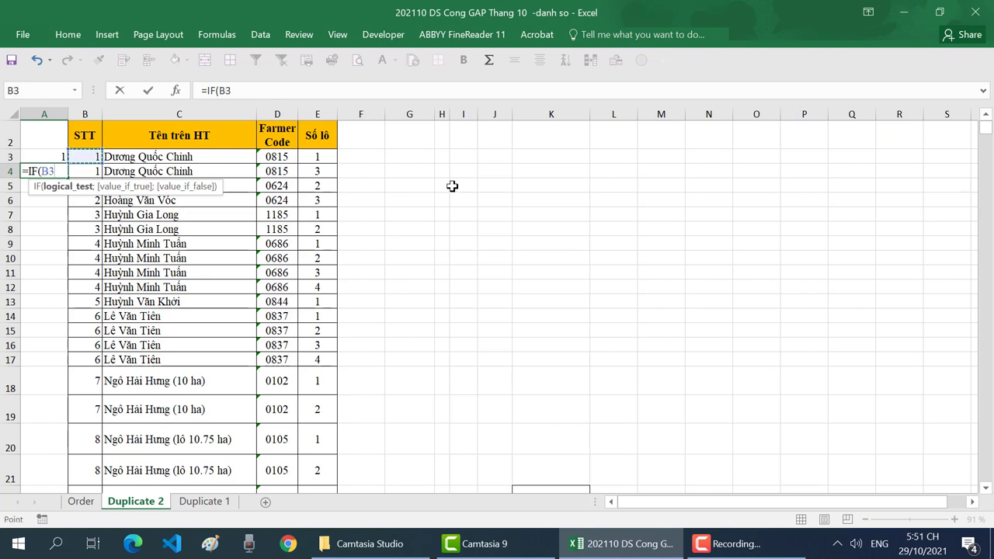
{"action": "type", "text": "=b"}
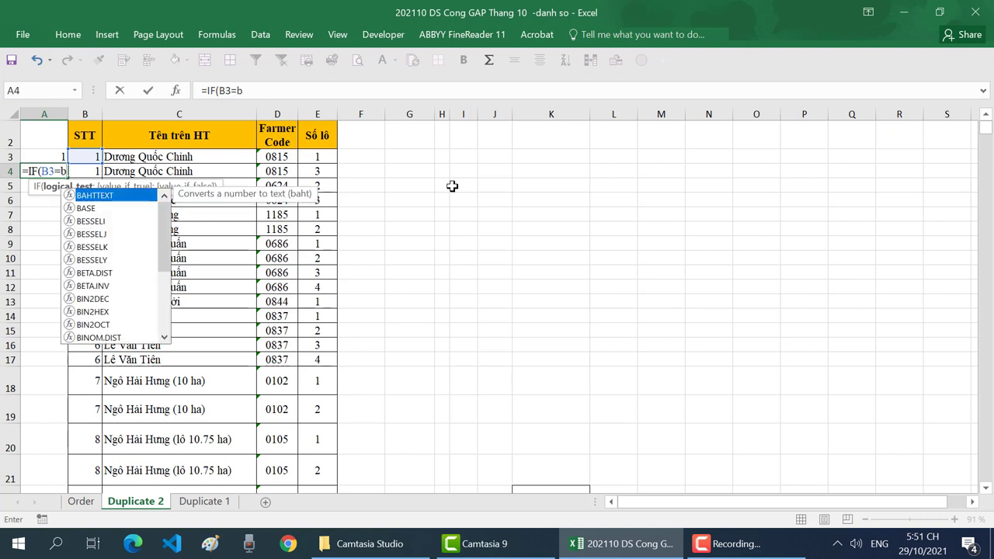
{"action": "type", "text": "4"}
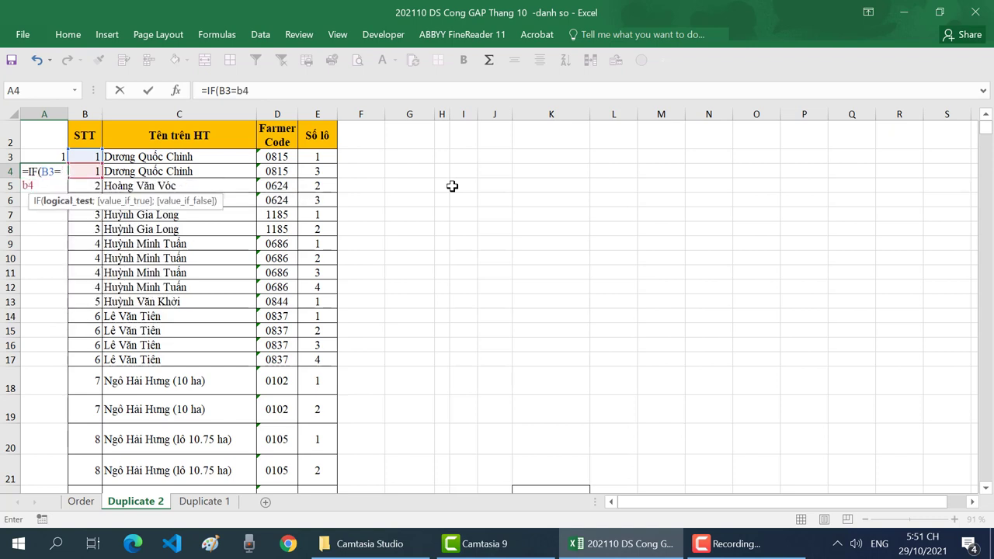
{"action": "type", "text": ";\"\""}
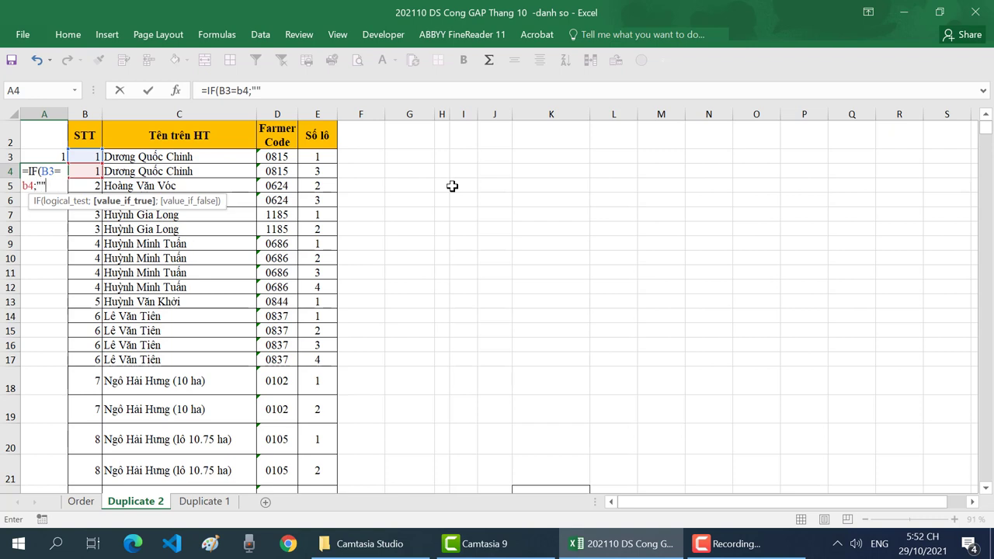
{"action": "type", "text": ";"}
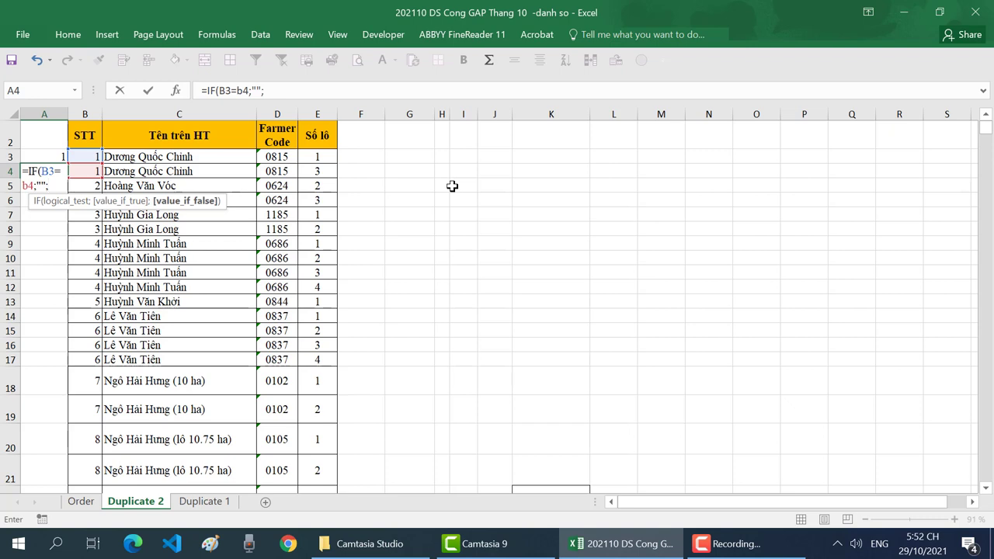
{"action": "type", "text": "b"}
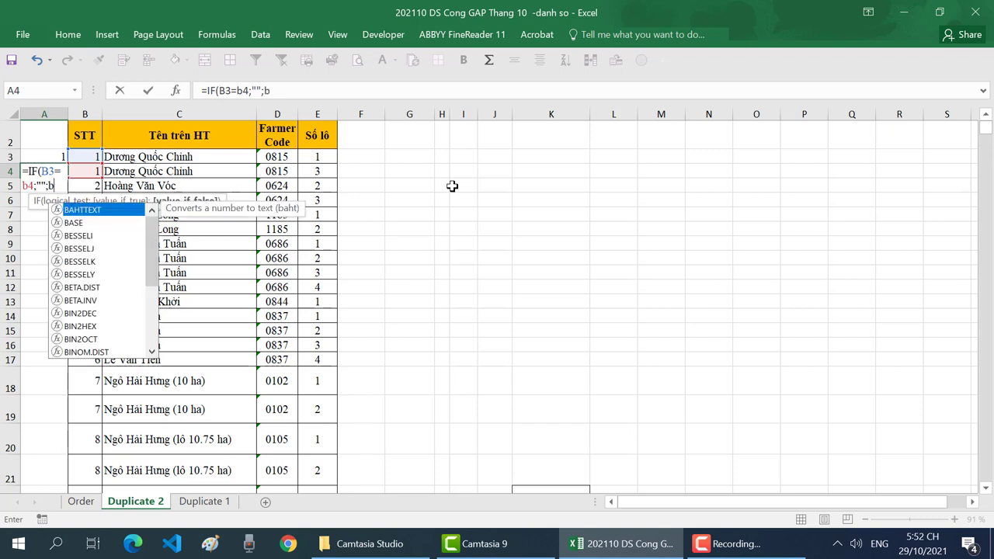
{"action": "type", "text": "4"}
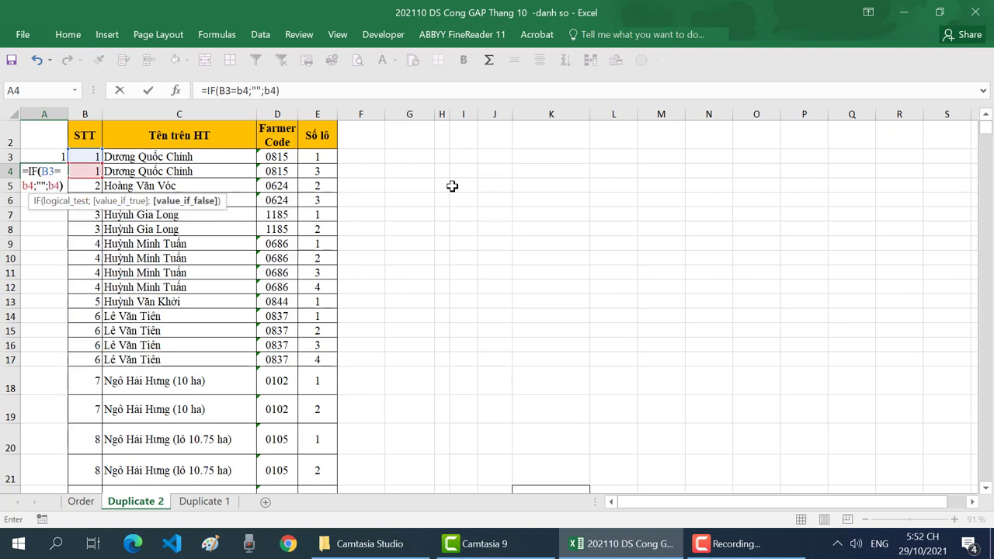
{"action": "key", "text": "Return"}
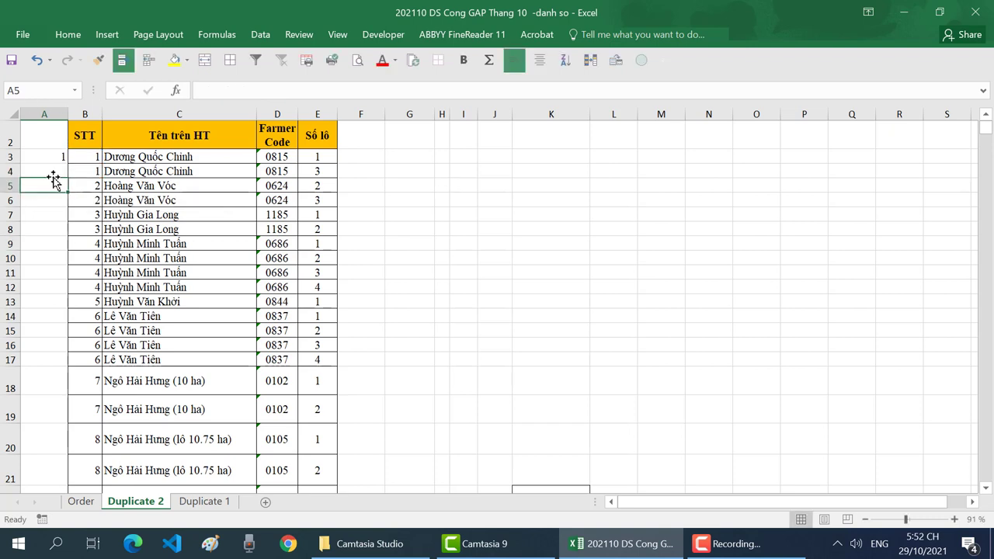
Copy A4's formula down to A20, then fill it to the end of the table
{"action": "left_click", "coordinate": [54, 172]}
{"action": "mouse_move", "coordinate": [69, 177]}
{"action": "left_mouse_down"}
{"action": "mouse_move", "coordinate": [80, 260]}
{"action": "mouse_move", "coordinate": [74, 451]}
{"action": "left_mouse_up"}
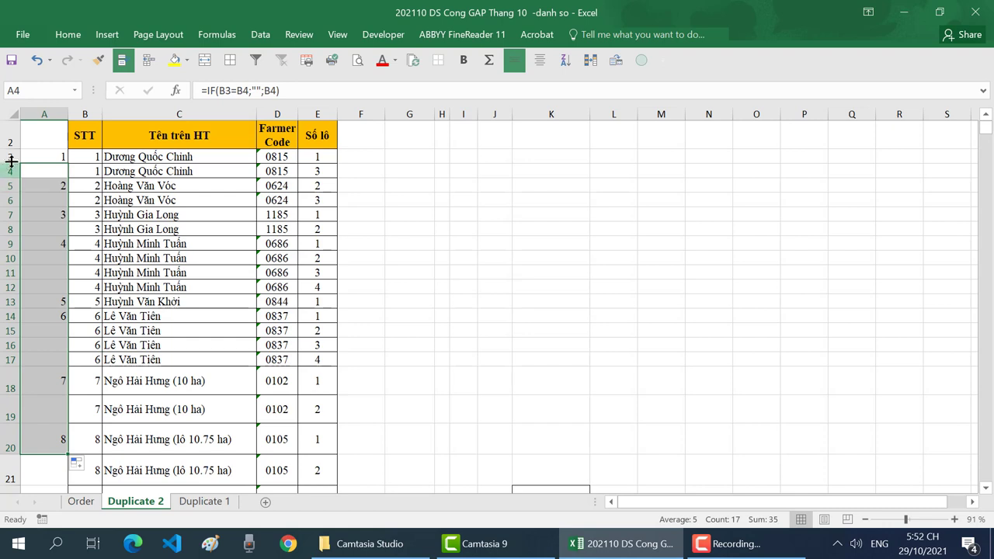
{"action": "left_click_drag", "start_coordinate": [10, 156], "coordinate": [4, 168]}
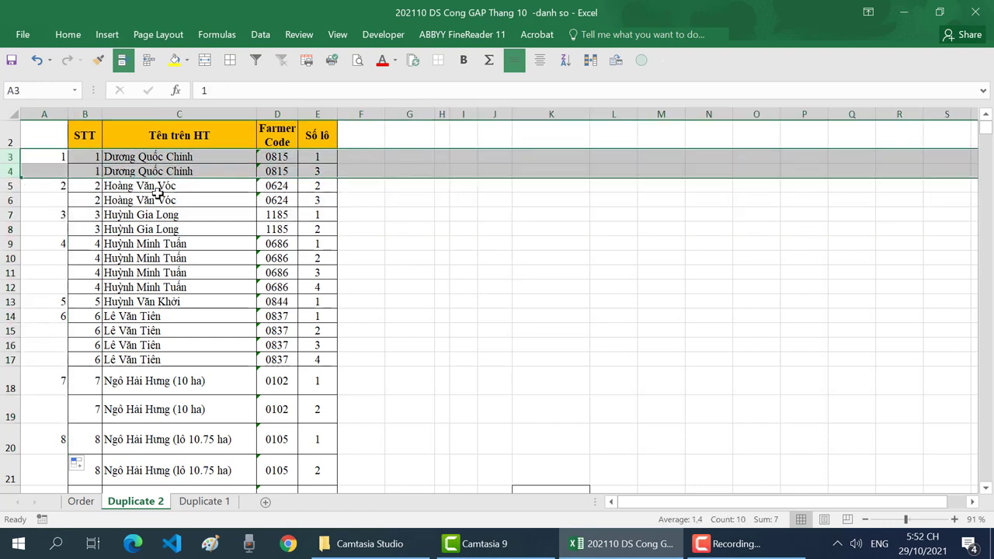
{"action": "left_click", "coordinate": [57, 160]}
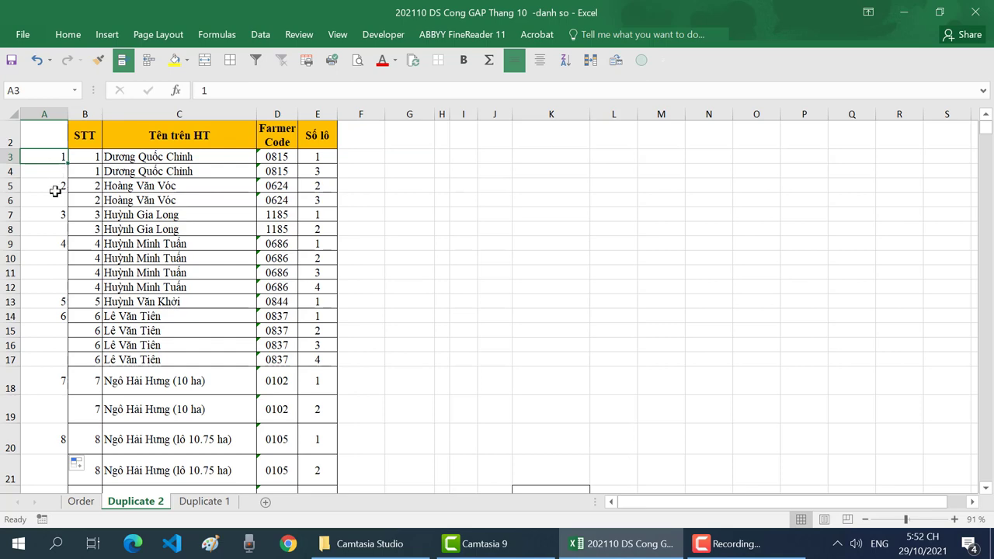
{"action": "left_click", "coordinate": [55, 191]}
{"action": "left_click", "coordinate": [62, 439]}
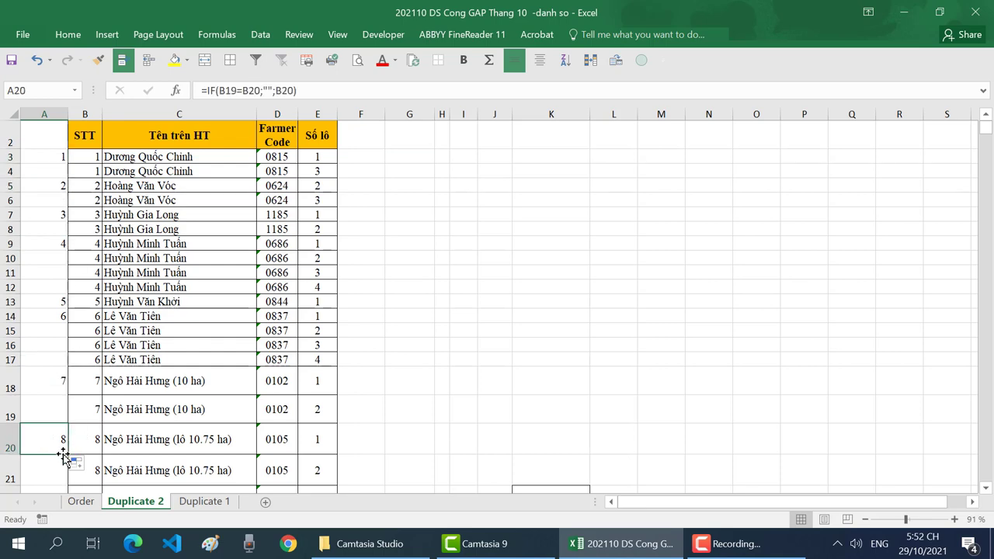
{"action": "double_click", "coordinate": [65, 454]}
{"action": "scroll", "coordinate": [73, 437], "scroll_direction": "down", "scroll_amount": 5}
{"action": "scroll", "coordinate": [93, 436], "scroll_direction": "down", "scroll_amount": 5}
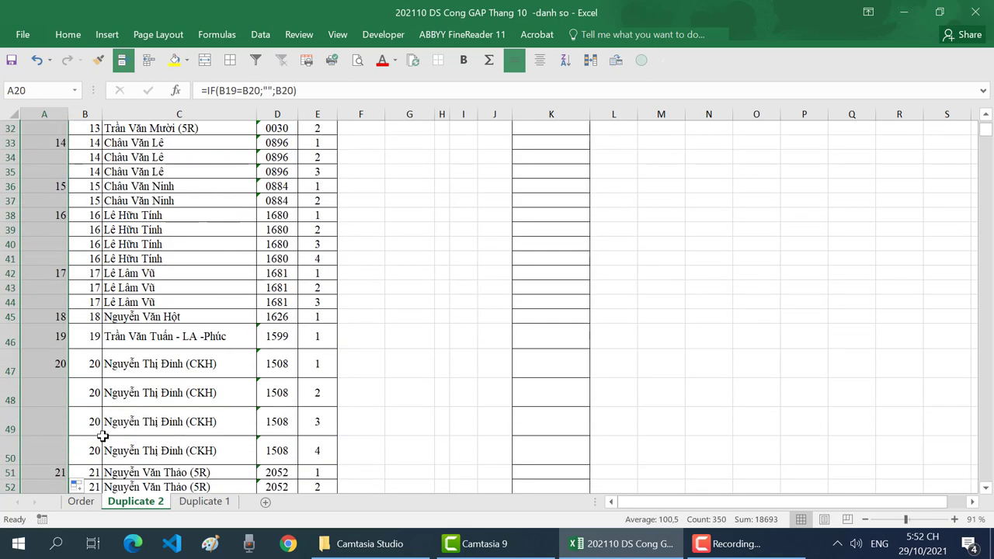
{"action": "scroll", "coordinate": [97, 430], "scroll_direction": "down", "scroll_amount": 5}
{"action": "scroll", "coordinate": [93, 427], "scroll_direction": "down", "scroll_amount": 6}
{"action": "scroll", "coordinate": [85, 424], "scroll_direction": "down", "scroll_amount": 2}
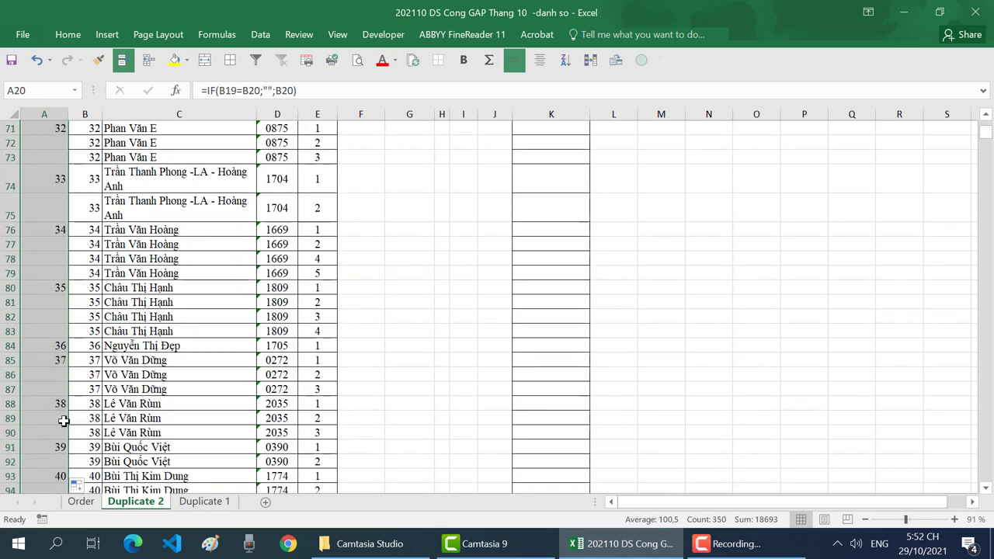
{"action": "scroll", "coordinate": [64, 421], "scroll_direction": "down", "scroll_amount": 1}
{"action": "scroll", "coordinate": [63, 419], "scroll_direction": "down", "scroll_amount": 5}
{"action": "scroll", "coordinate": [61, 418], "scroll_direction": "down", "scroll_amount": 6}
{"action": "scroll", "coordinate": [56, 416], "scroll_direction": "down", "scroll_amount": 6}
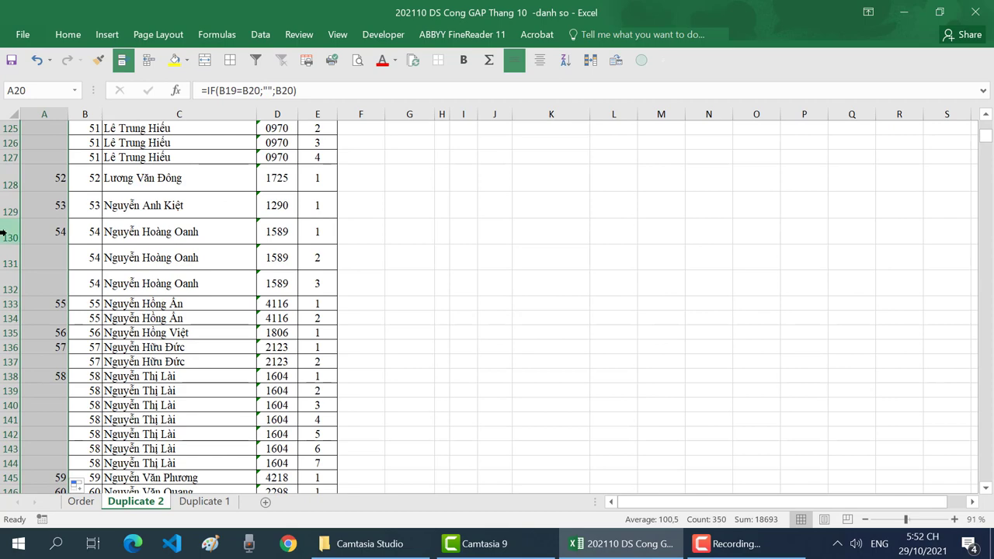
{"action": "left_click_drag", "start_coordinate": [3, 232], "coordinate": [8, 285]}
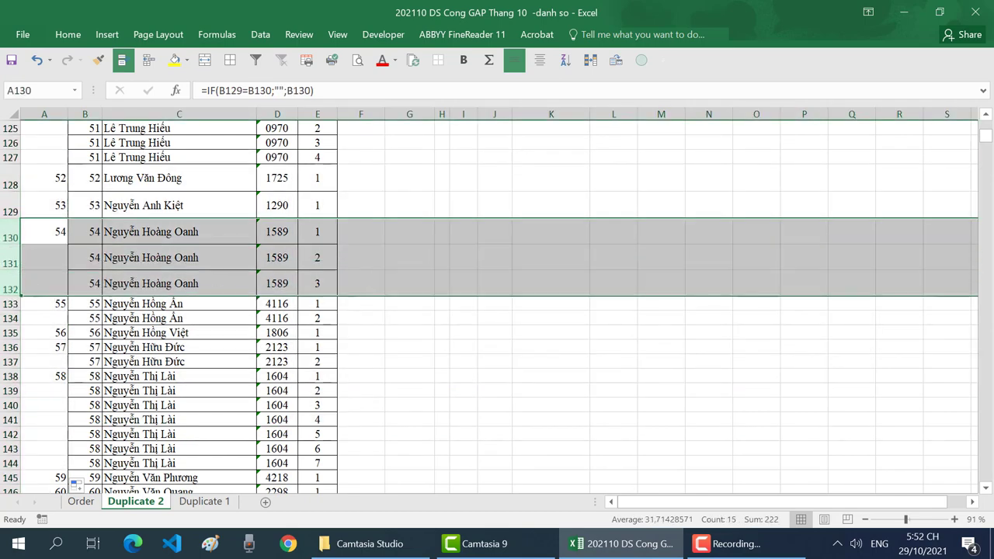
{"action": "scroll", "coordinate": [198, 251], "scroll_direction": "up", "scroll_amount": 5}
{"action": "scroll", "coordinate": [237, 269], "scroll_direction": "up", "scroll_amount": 3}
{"action": "scroll", "coordinate": [329, 264], "scroll_direction": "up", "scroll_amount": 2}
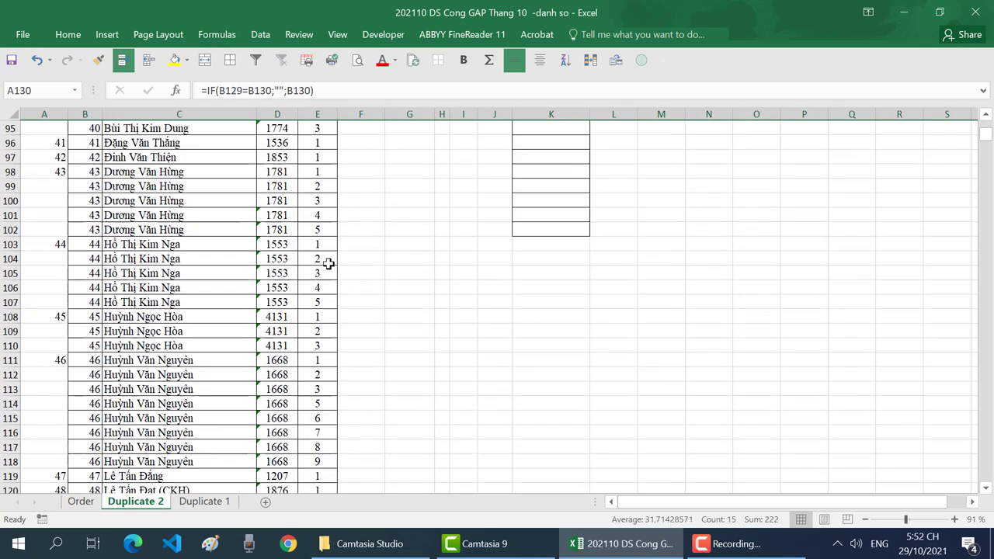
{"action": "scroll", "coordinate": [241, 255], "scroll_direction": "up", "scroll_amount": 1}
{"action": "scroll", "coordinate": [227, 251], "scroll_direction": "up", "scroll_amount": 1}
{"action": "scroll", "coordinate": [233, 253], "scroll_direction": "up", "scroll_amount": 3}
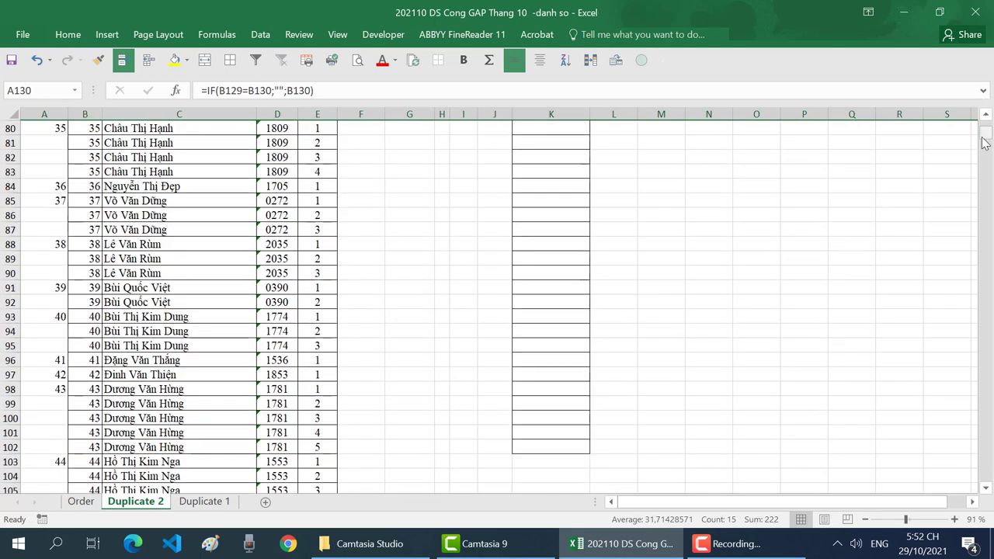
{"action": "left_click_drag", "start_coordinate": [983, 142], "coordinate": [983, 129]}
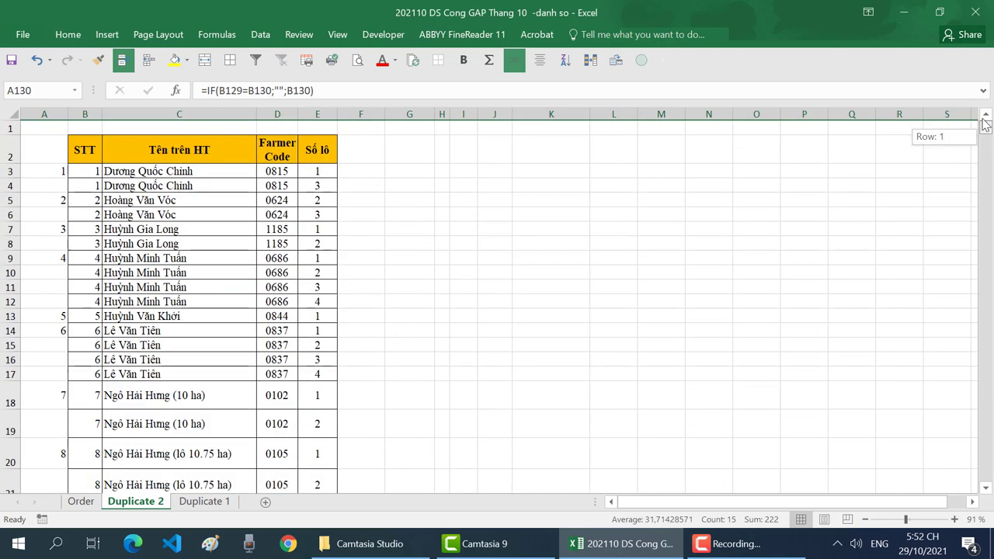
Hide the original STT column B
{"action": "left_click", "coordinate": [87, 114]}
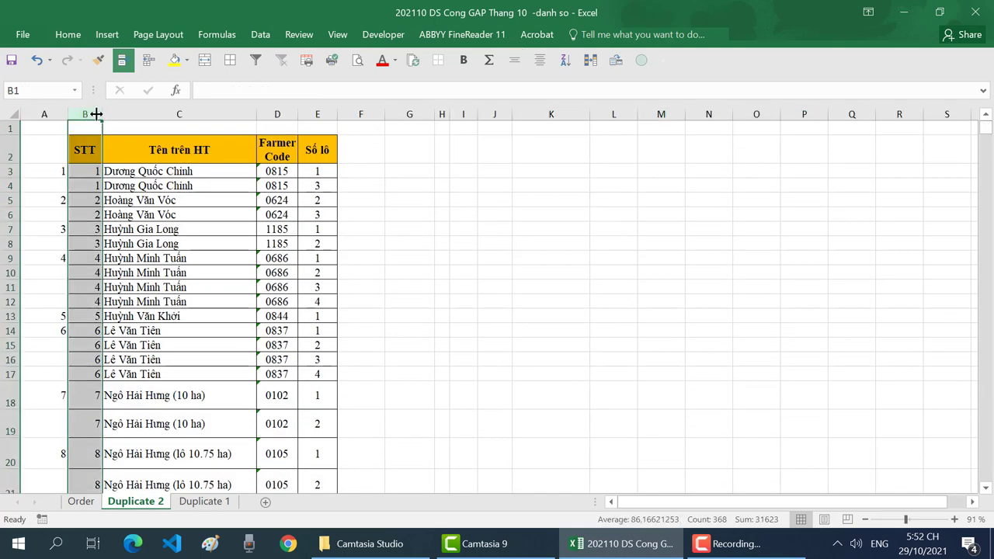
{"action": "right_click", "coordinate": [96, 115]}
{"action": "left_click", "coordinate": [128, 316]}
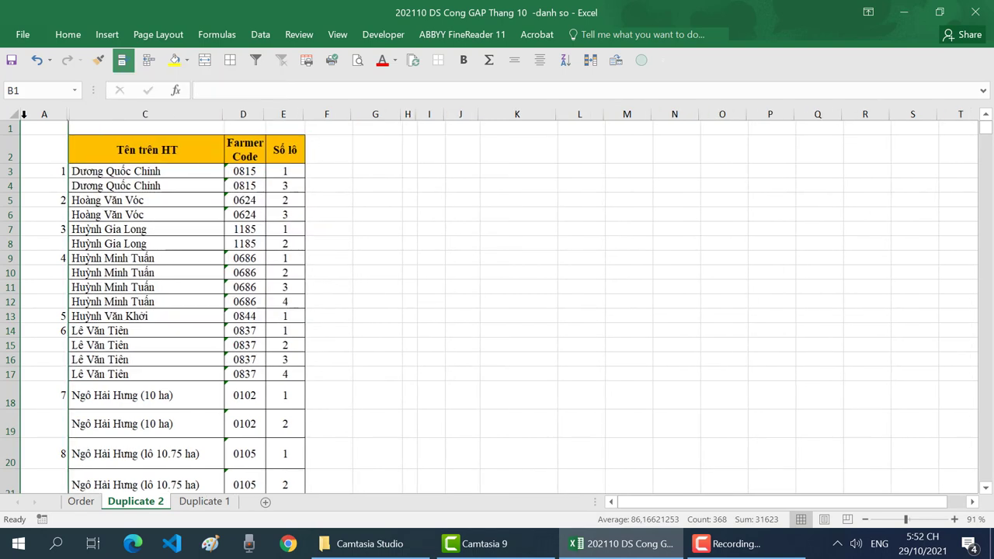
Type STT in A2 and format it like the Tên trên HT header using Format Painter
{"action": "left_click", "coordinate": [42, 145]}
{"action": "type", "text": "ST"}
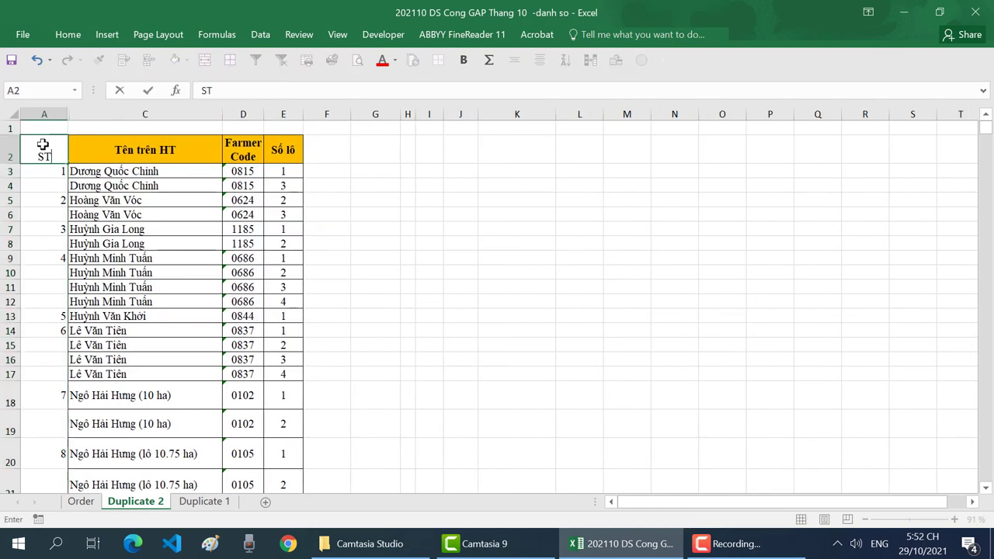
{"action": "type", "text": "T'"}
{"action": "key", "text": "BackSpace"}
{"action": "key", "text": "Return"}
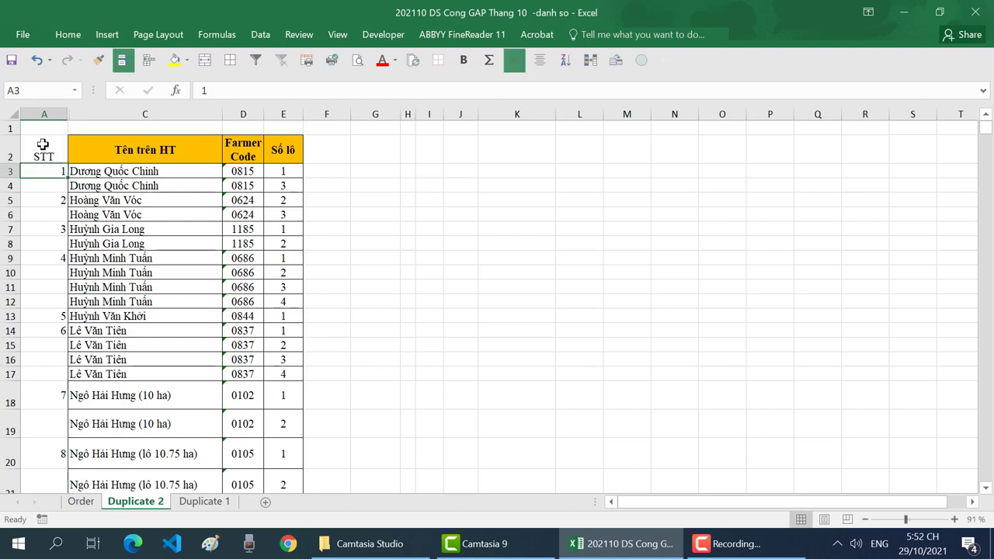
{"action": "left_click", "coordinate": [184, 146]}
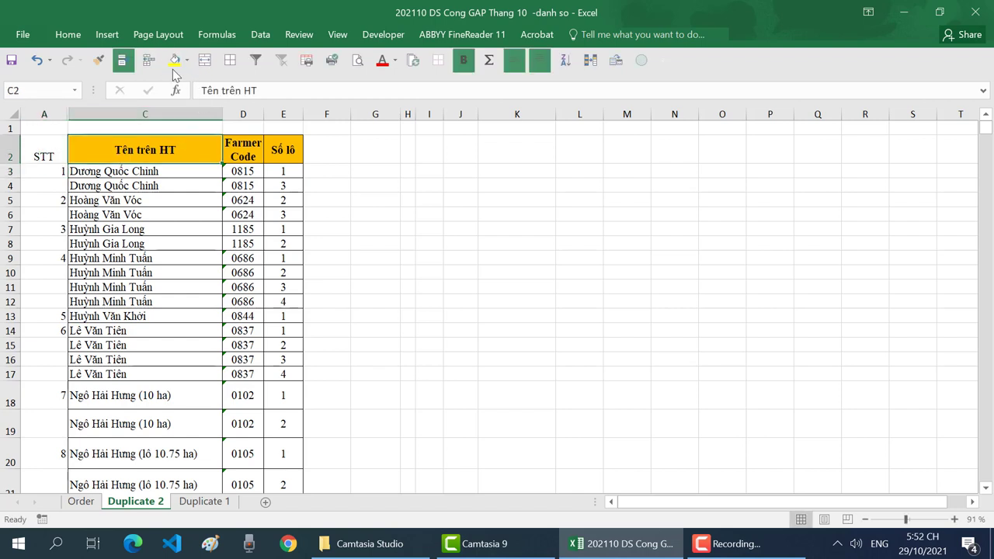
{"action": "left_click", "coordinate": [99, 62]}
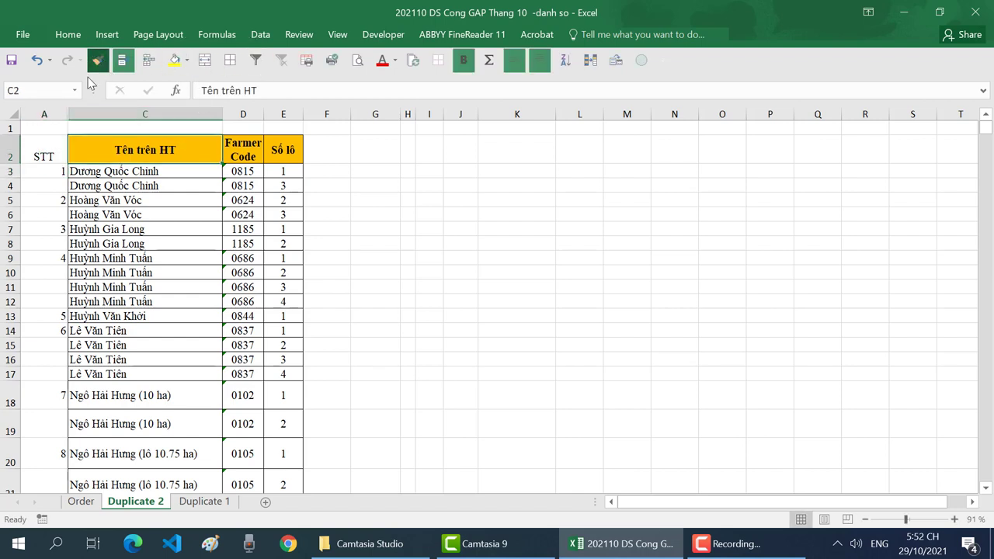
{"action": "left_click", "coordinate": [43, 152]}
{"action": "left_click", "coordinate": [97, 171]}
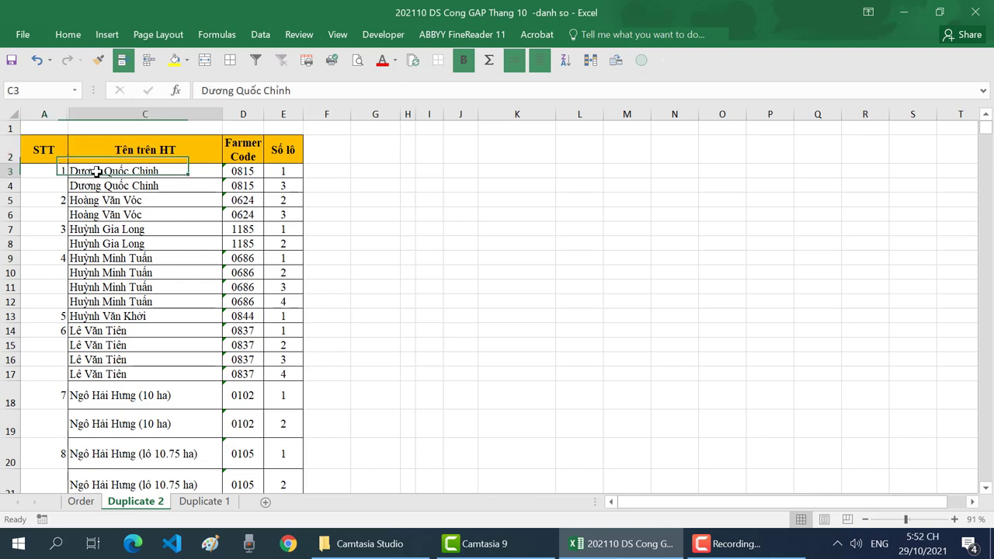
Scroll to the end of the table and unhide helper column B
{"action": "scroll", "coordinate": [299, 350], "scroll_direction": "down", "scroll_amount": 5}
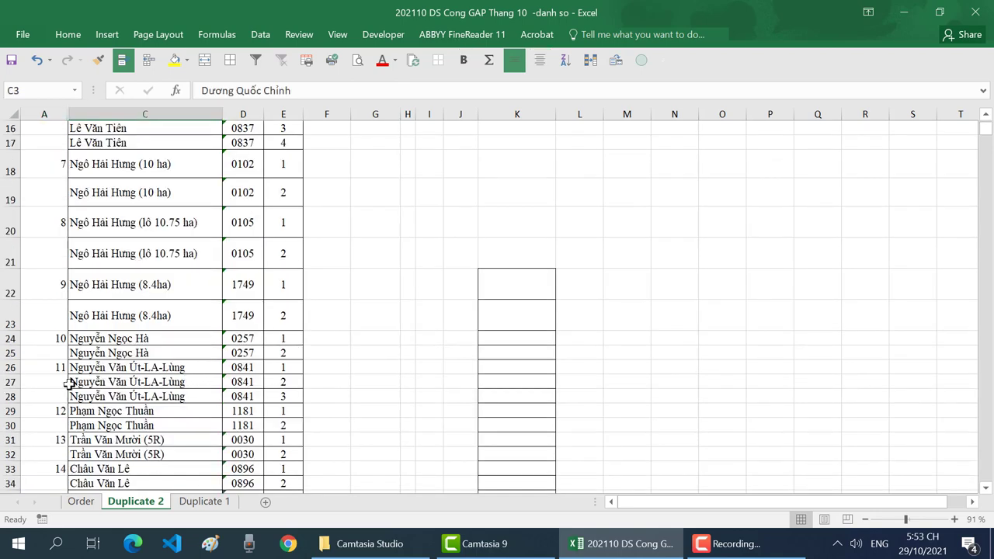
{"action": "scroll", "coordinate": [67, 355], "scroll_direction": "down", "scroll_amount": 6}
{"action": "scroll", "coordinate": [67, 355], "scroll_direction": "down", "scroll_amount": 5}
{"action": "scroll", "coordinate": [377, 359], "scroll_direction": "down", "scroll_amount": 9}
{"action": "scroll", "coordinate": [2, 478], "scroll_direction": "down", "scroll_amount": 2}
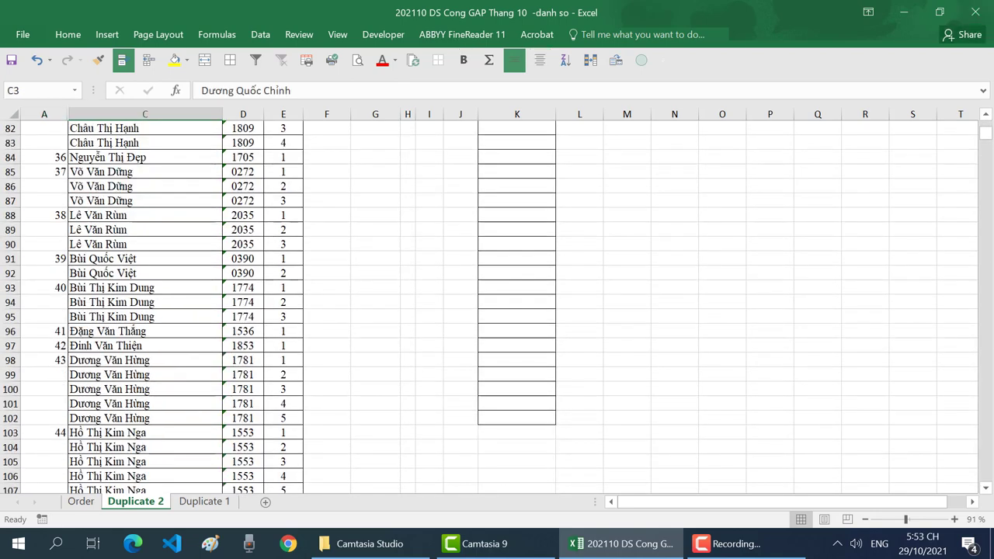
{"action": "scroll", "coordinate": [3, 478], "scroll_direction": "down", "scroll_amount": 3}
{"action": "scroll", "coordinate": [2, 478], "scroll_direction": "down", "scroll_amount": 6}
{"action": "scroll", "coordinate": [2, 478], "scroll_direction": "down", "scroll_amount": 3}
{"action": "scroll", "coordinate": [4, 418], "scroll_direction": "down", "scroll_amount": 9}
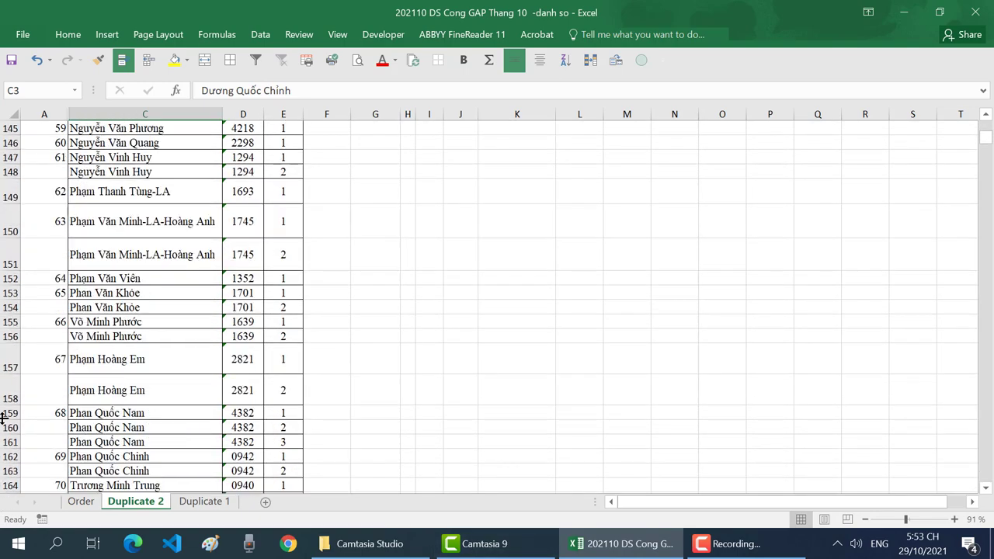
{"action": "scroll", "coordinate": [100, 406], "scroll_direction": "down", "scroll_amount": 2}
{"action": "scroll", "coordinate": [122, 392], "scroll_direction": "down", "scroll_amount": 6}
{"action": "scroll", "coordinate": [137, 391], "scroll_direction": "down", "scroll_amount": 8}
{"action": "scroll", "coordinate": [137, 391], "scroll_direction": "down", "scroll_amount": 7}
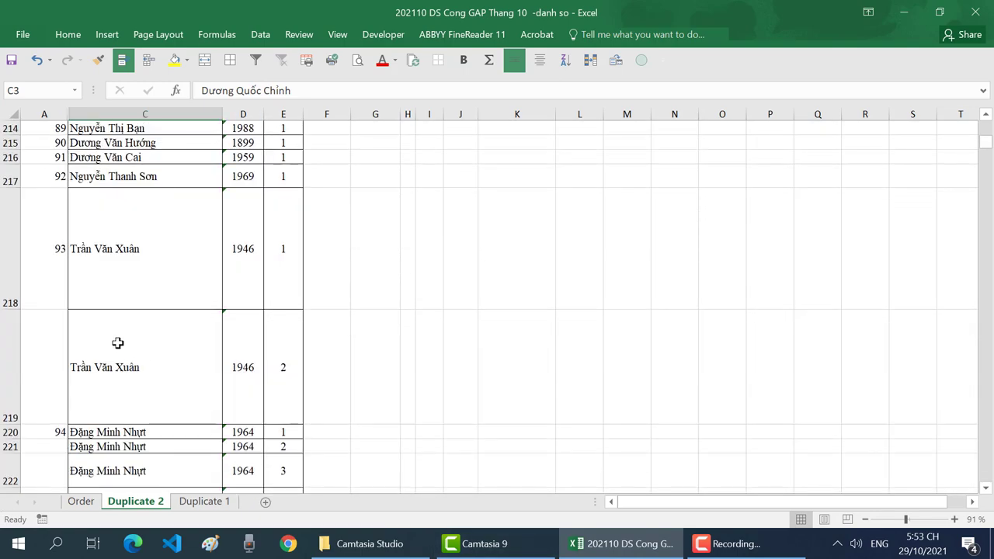
{"action": "left_click", "coordinate": [89, 380]}
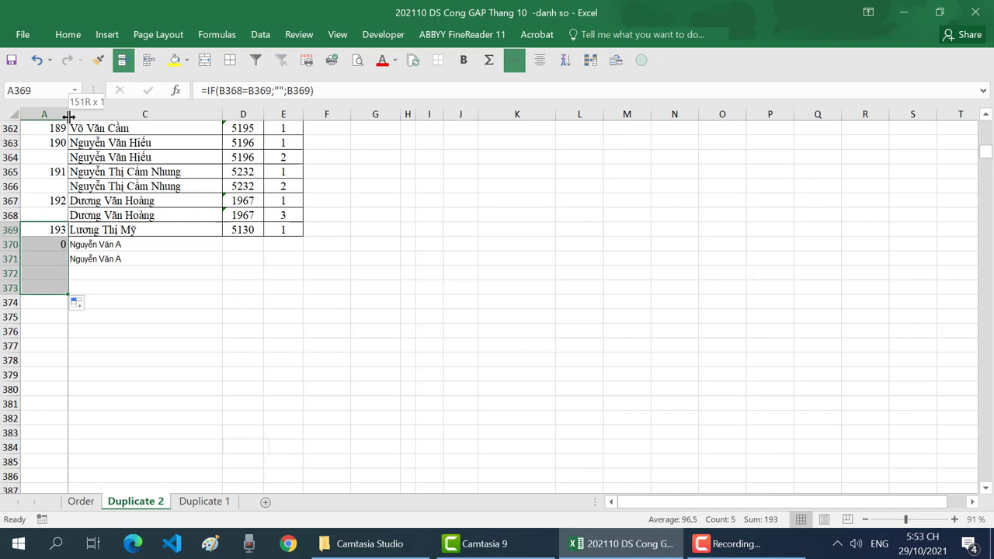
{"action": "left_click_drag", "start_coordinate": [69, 117], "coordinate": [95, 117]}
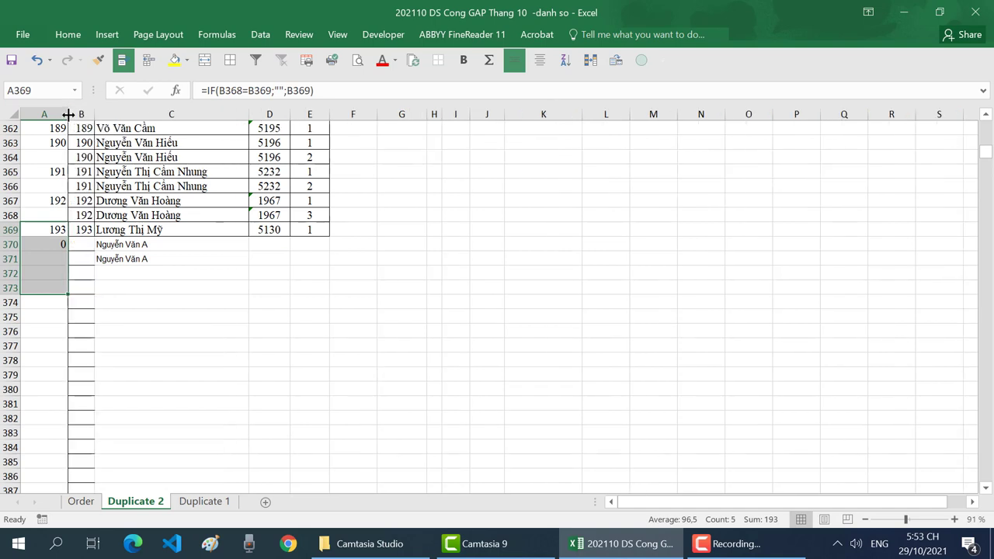
Fill the B369 helper formula down to row 408 and check the test names in rows 370–371
{"action": "left_click", "coordinate": [91, 231]}
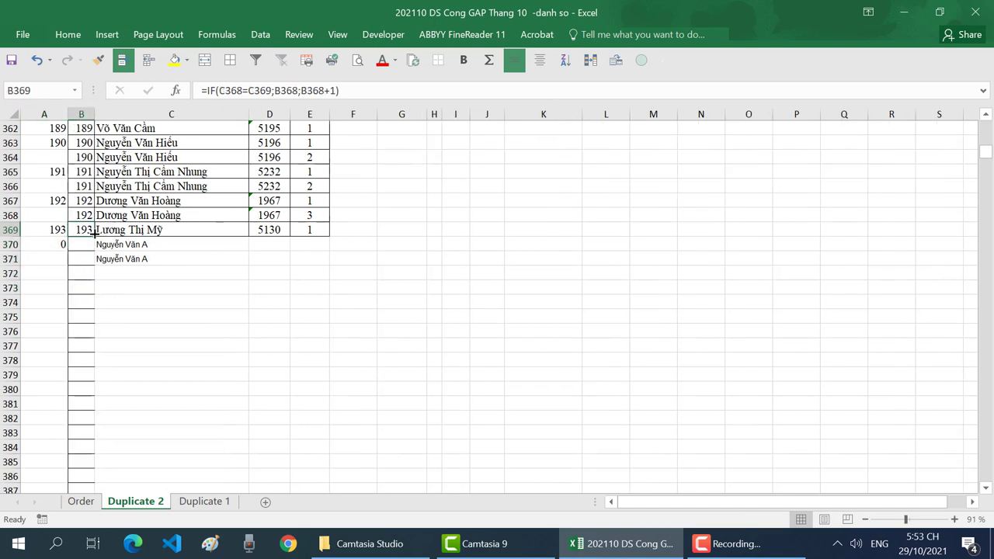
{"action": "left_click_drag", "start_coordinate": [92, 230], "coordinate": [93, 542]}
{"action": "left_click_drag", "start_coordinate": [93, 489], "coordinate": [170, 295]}
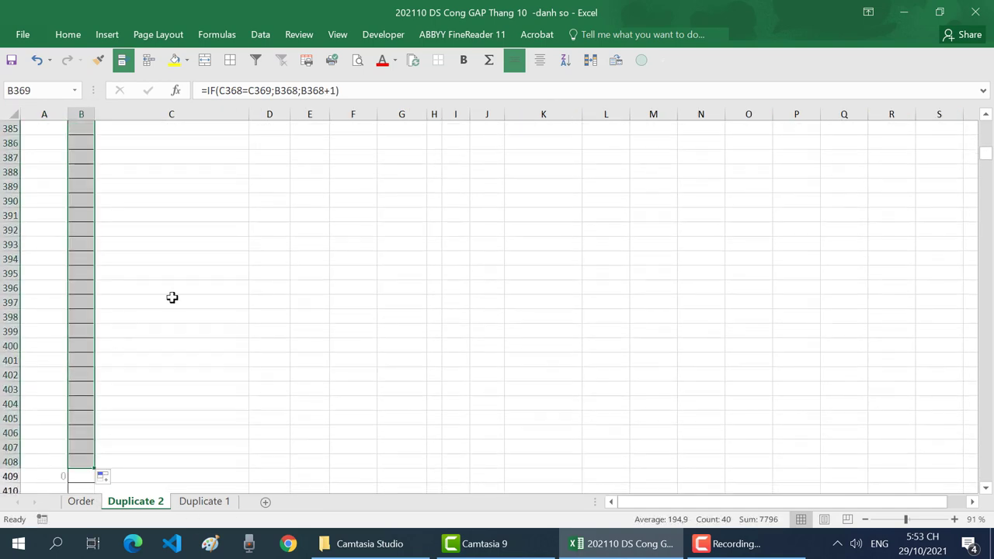
{"action": "scroll", "coordinate": [171, 295], "scroll_direction": "up", "scroll_amount": 6}
{"action": "scroll", "coordinate": [162, 289], "scroll_direction": "up", "scroll_amount": 1}
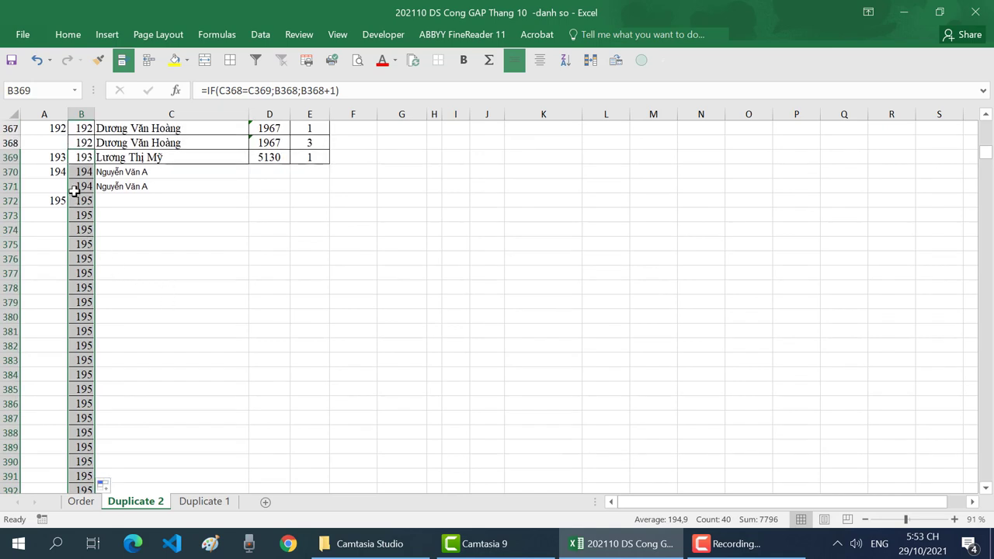
{"action": "left_click", "coordinate": [139, 185]}
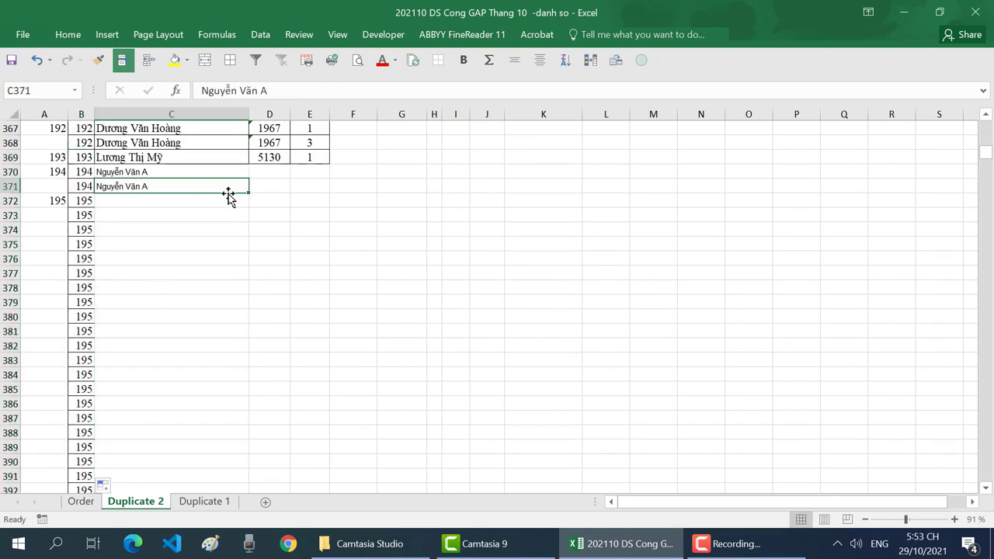
{"action": "left_click", "coordinate": [148, 200]}
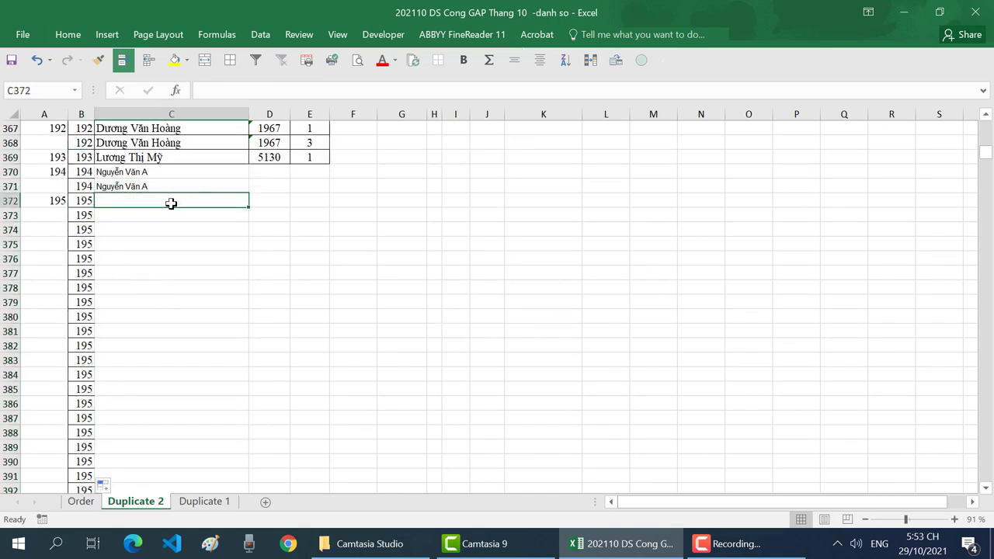
{"action": "type", "text": "Nguyễn Văn"}
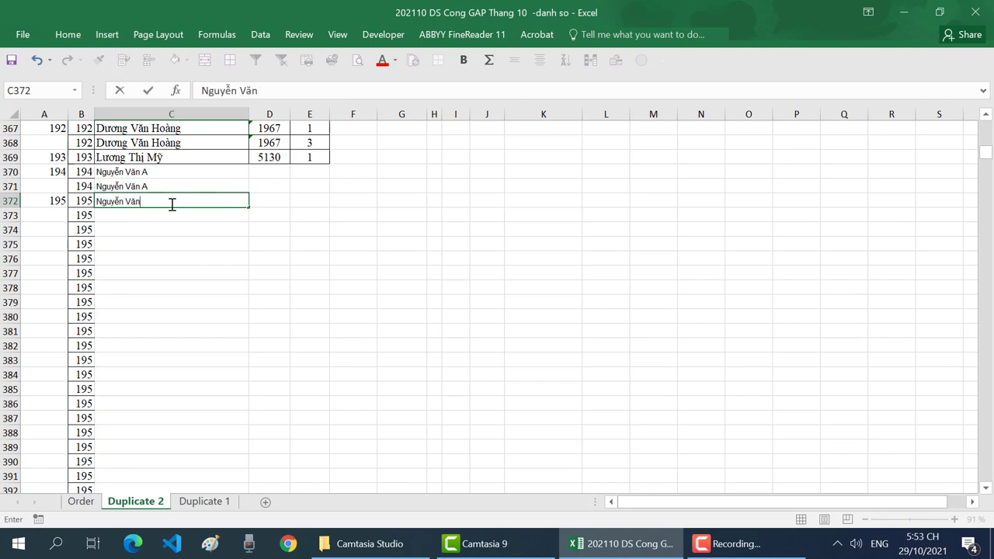
{"action": "type", "text": " Bình"}
{"action": "key", "text": "Return"}
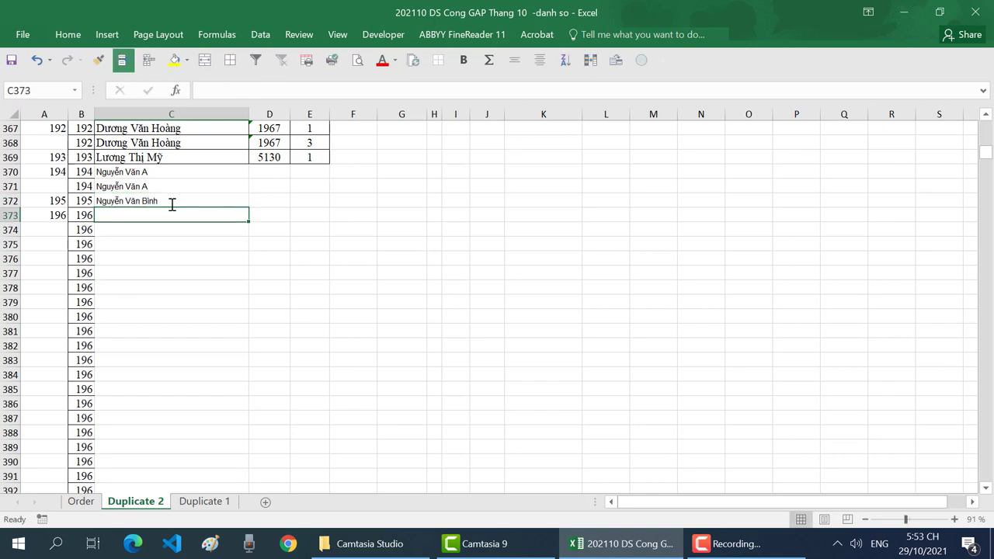
{"action": "type", "text": "Nguyên"}
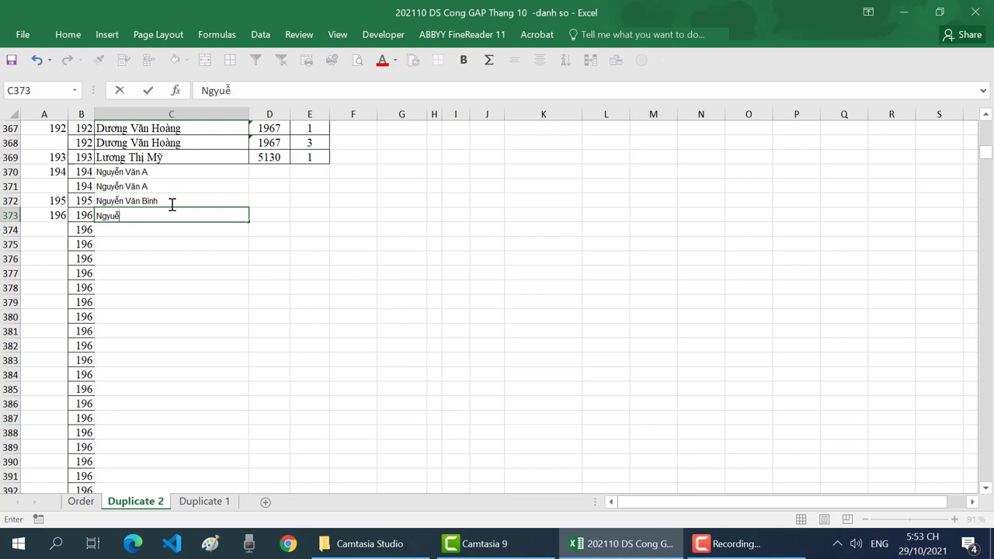
{"action": "left_click", "coordinate": [171, 203]}
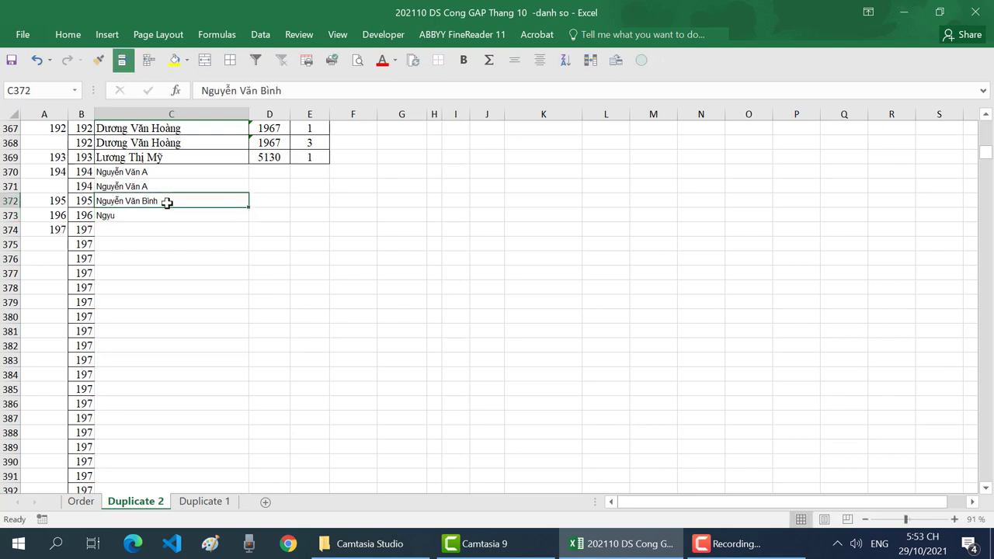
{"action": "key", "text": "ctrl+c"}
{"action": "left_click", "coordinate": [160, 215]}
{"action": "key", "text": "ctrl+v"}
{"action": "left_click", "coordinate": [142, 248]}
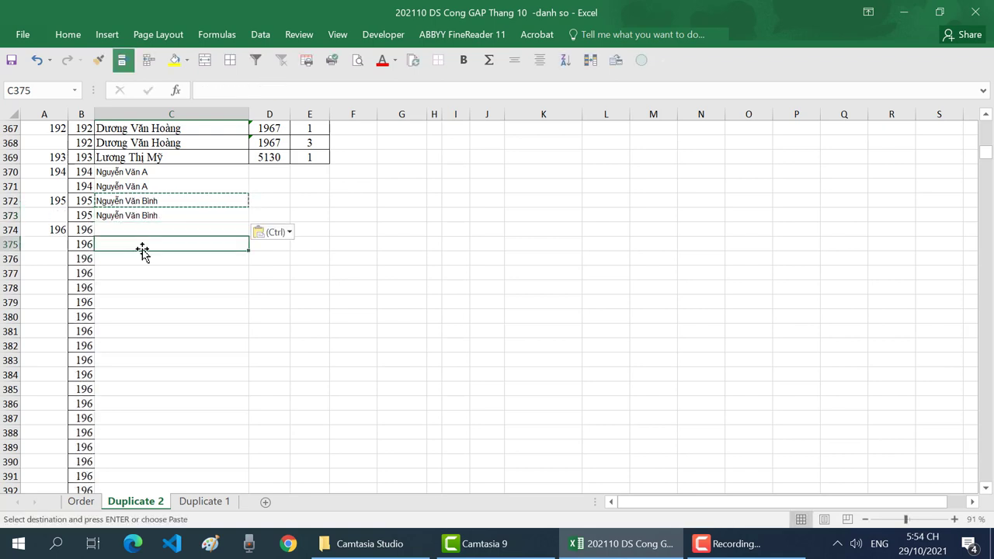
{"action": "left_click", "coordinate": [117, 229]}
{"action": "type", "text": "Ngu"}
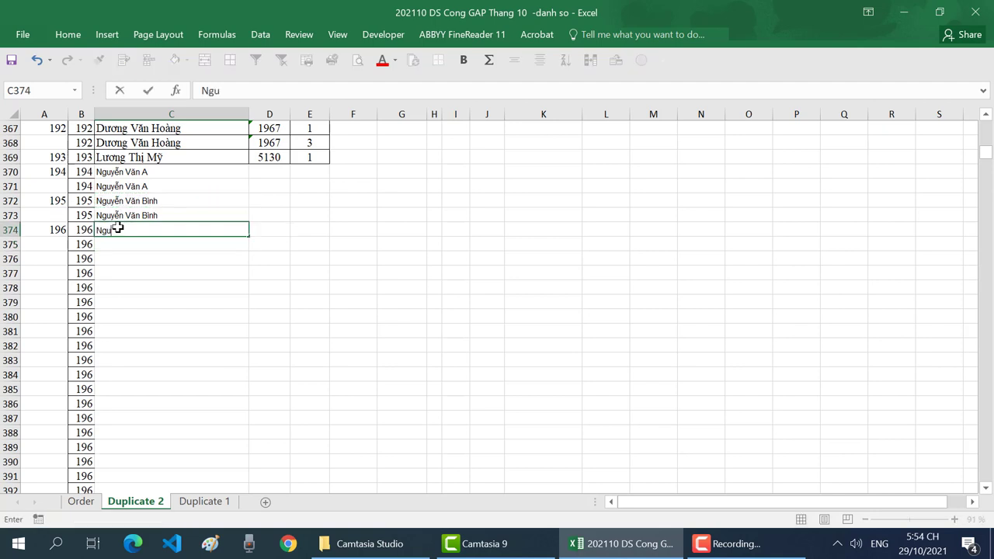
{"action": "type", "text": "Sa"}
{"action": "key", "text": "Return"}
{"action": "type", "text": "Nguyên"}
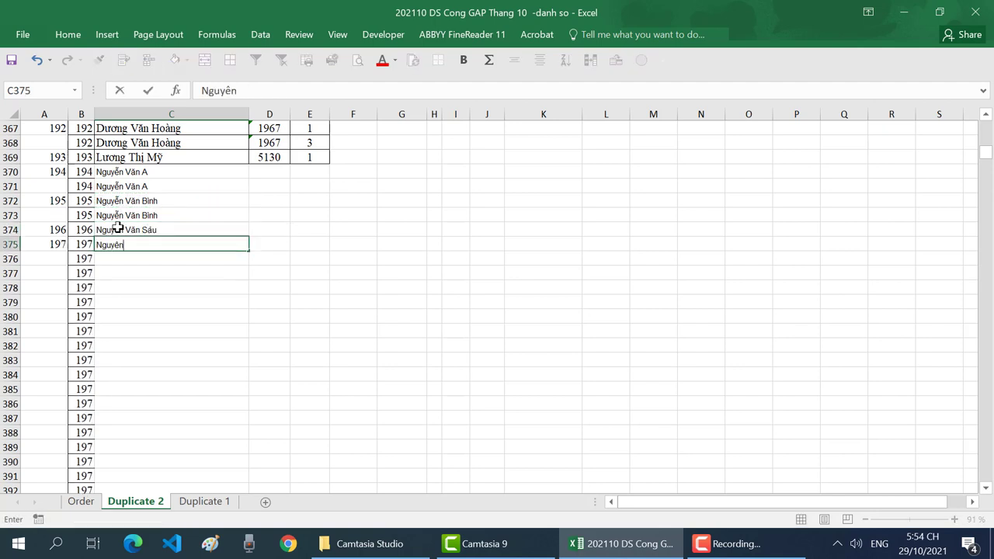
{"action": "type", "text": "ăn Sau"}
{"action": "key", "text": "Return"}
{"action": "left_click", "coordinate": [151, 315]}
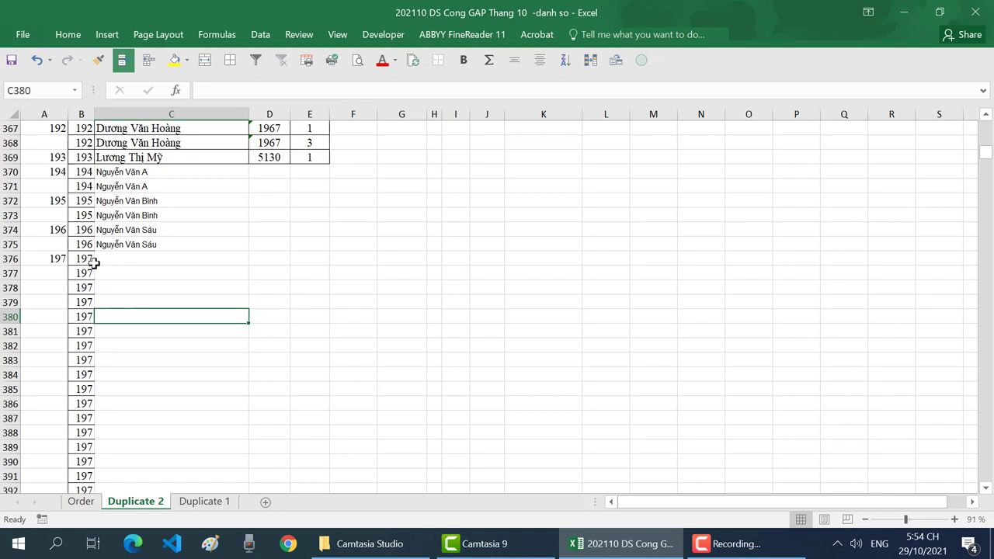
Review the B376 numbering formula and the STT list above it, then switch to Camtasia 9
{"action": "left_click", "coordinate": [92, 263]}
{"action": "scroll", "coordinate": [155, 198], "scroll_direction": "up", "scroll_amount": 4}
{"action": "scroll", "coordinate": [178, 157], "scroll_direction": "up", "scroll_amount": 3}
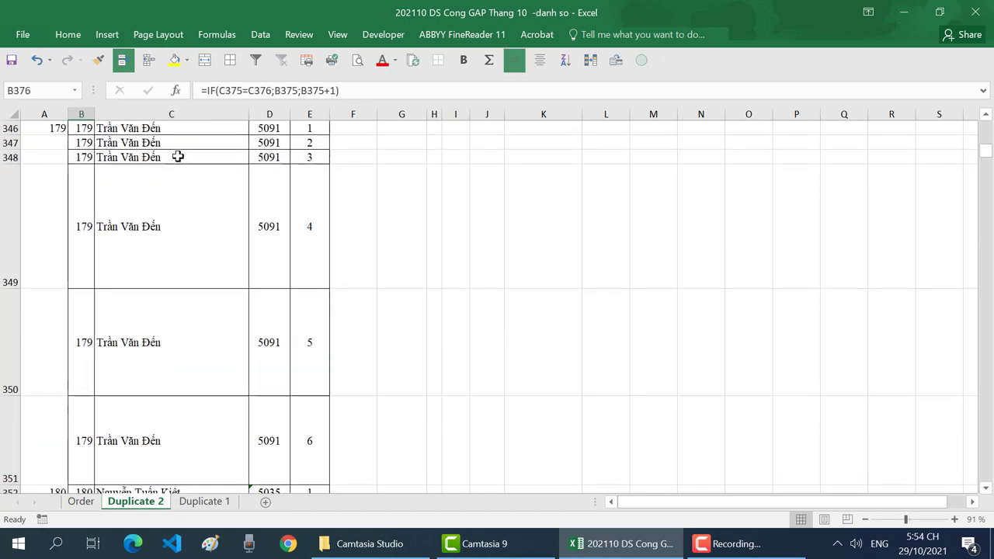
{"action": "scroll", "coordinate": [183, 163], "scroll_direction": "up", "scroll_amount": 7}
{"action": "scroll", "coordinate": [190, 170], "scroll_direction": "up", "scroll_amount": 8}
{"action": "scroll", "coordinate": [190, 171], "scroll_direction": "up", "scroll_amount": 5}
{"action": "scroll", "coordinate": [190, 173], "scroll_direction": "up", "scroll_amount": 8}
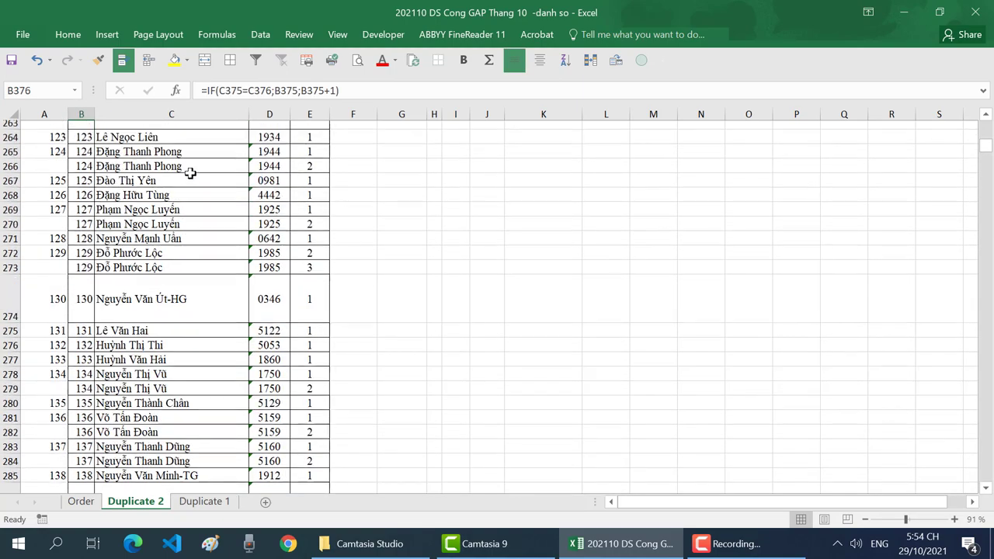
{"action": "scroll", "coordinate": [190, 173], "scroll_direction": "up", "scroll_amount": 5}
{"action": "scroll", "coordinate": [189, 170], "scroll_direction": "up", "scroll_amount": 5}
{"action": "scroll", "coordinate": [189, 171], "scroll_direction": "up", "scroll_amount": 6}
{"action": "scroll", "coordinate": [188, 172], "scroll_direction": "up", "scroll_amount": 5}
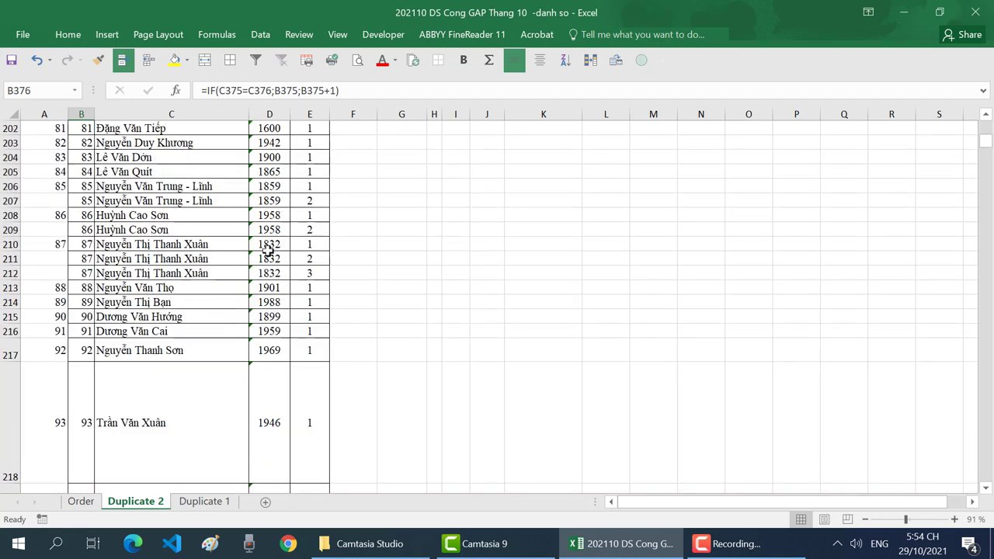
{"action": "scroll", "coordinate": [268, 251], "scroll_direction": "up", "scroll_amount": 4}
{"action": "scroll", "coordinate": [281, 267], "scroll_direction": "up", "scroll_amount": 2}
{"action": "scroll", "coordinate": [232, 247], "scroll_direction": "up", "scroll_amount": 5}
{"action": "scroll", "coordinate": [179, 256], "scroll_direction": "up", "scroll_amount": 3}
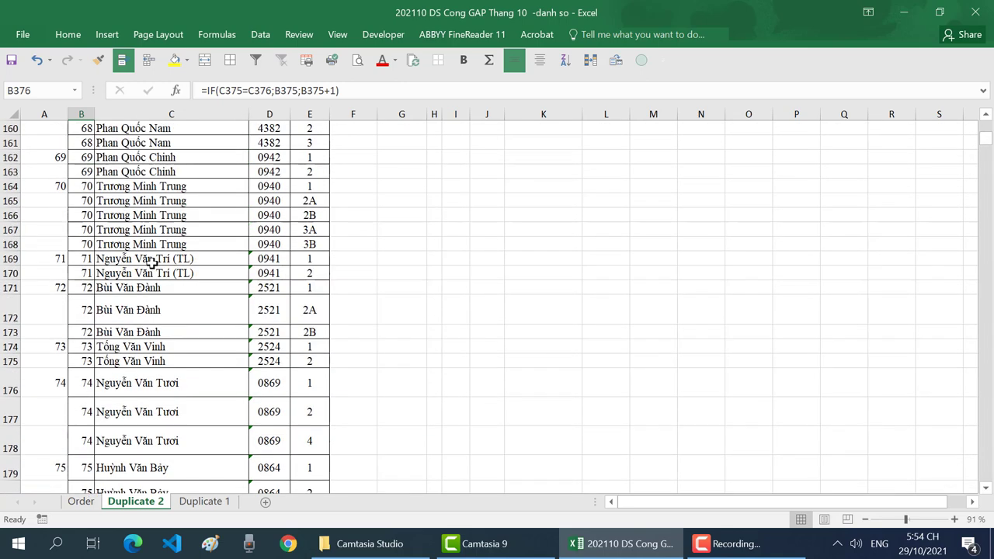
{"action": "scroll", "coordinate": [155, 262], "scroll_direction": "up", "scroll_amount": 2}
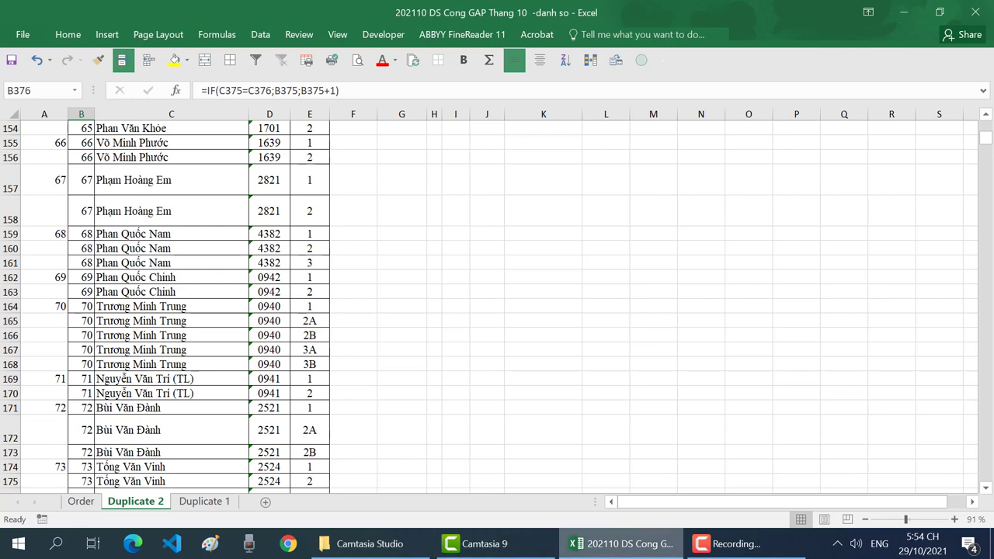
{"action": "left_click", "coordinate": [726, 544]}
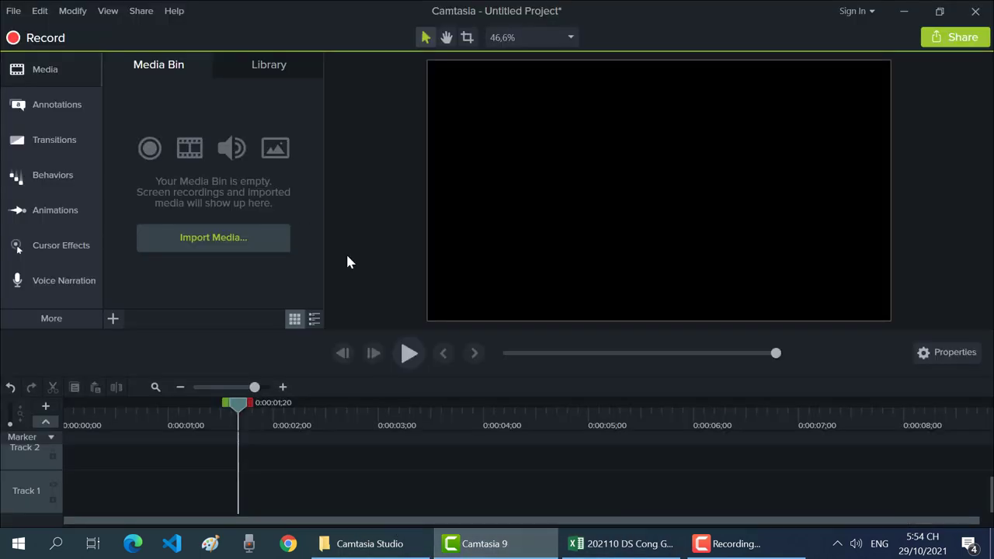
Stop the screen recording from the Camtasia Recorder panel over Excel
{"action": "left_click", "coordinate": [734, 544]}
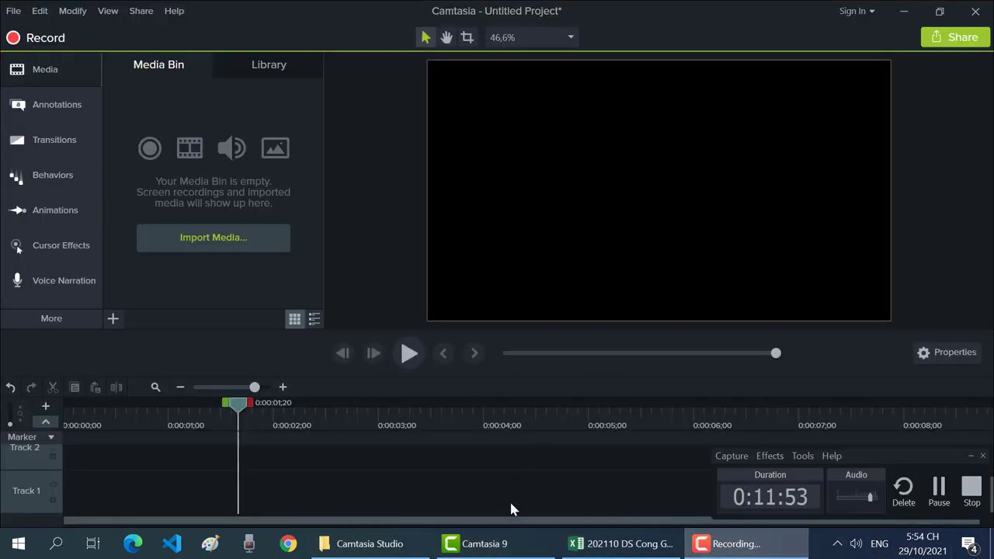
{"action": "left_click", "coordinate": [625, 543]}
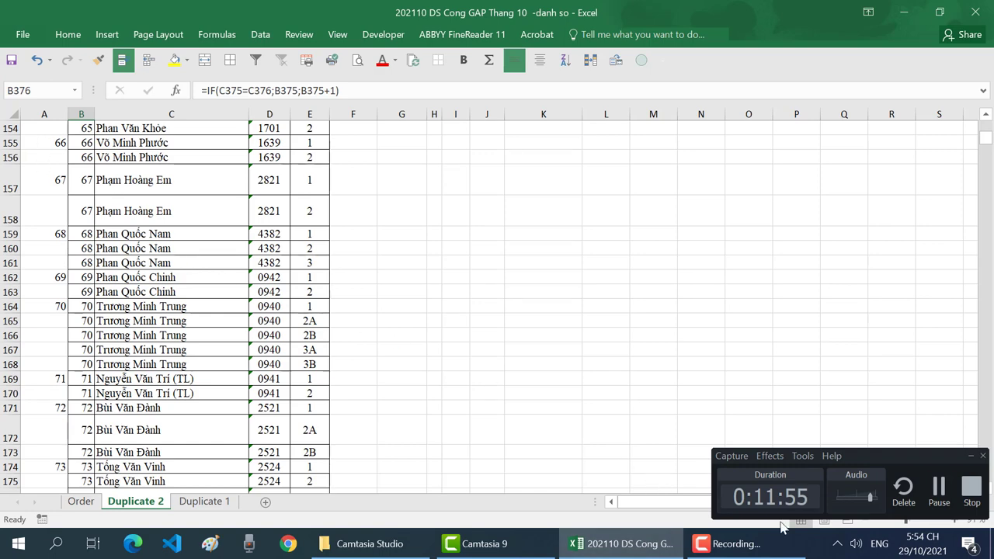
{"action": "left_click", "coordinate": [971, 487]}
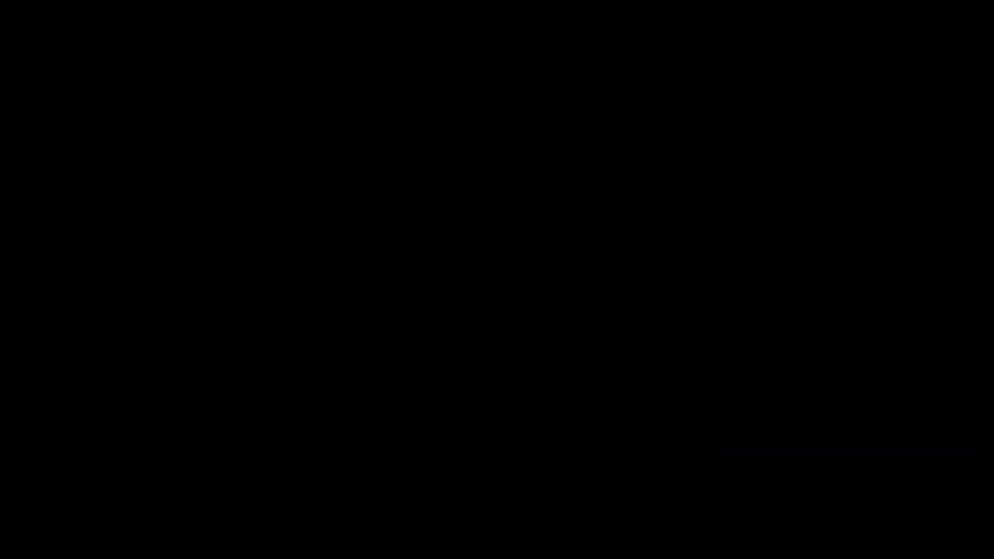